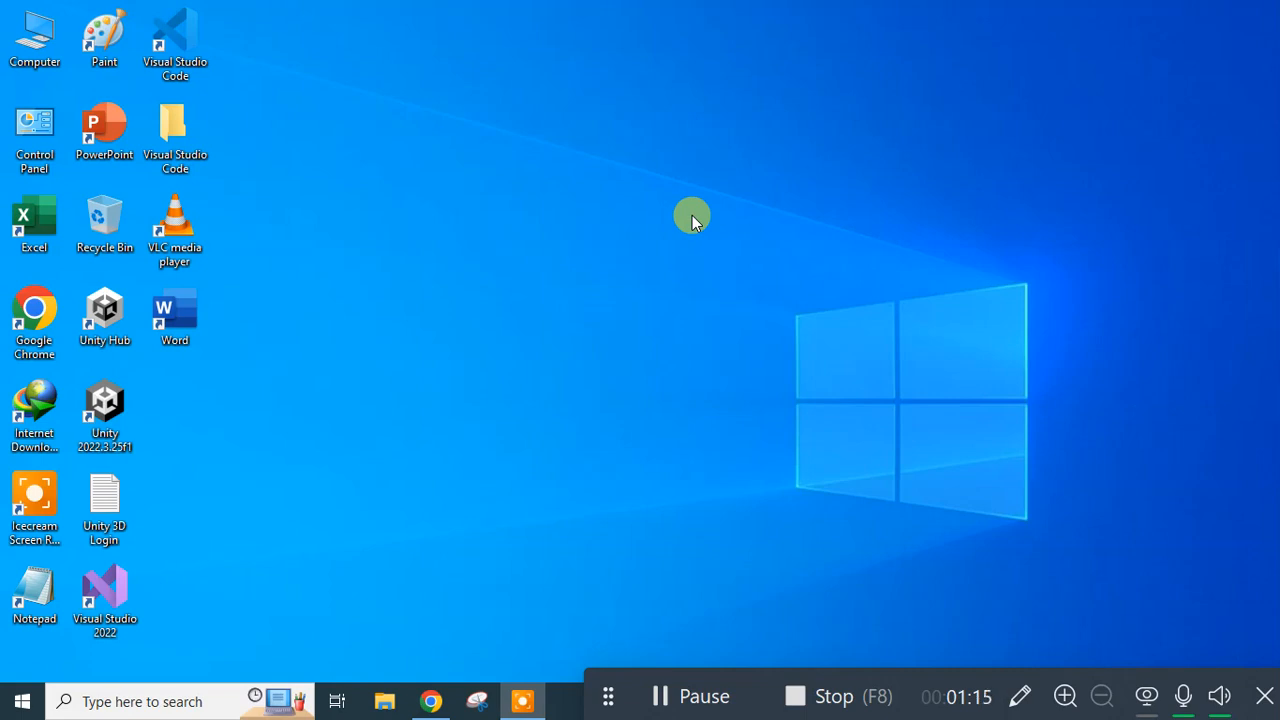
# Open Unity Hub and start a new project from the 3D (Built-In Render Pipeline) template.
pyautogui.doubleClick(106, 318)
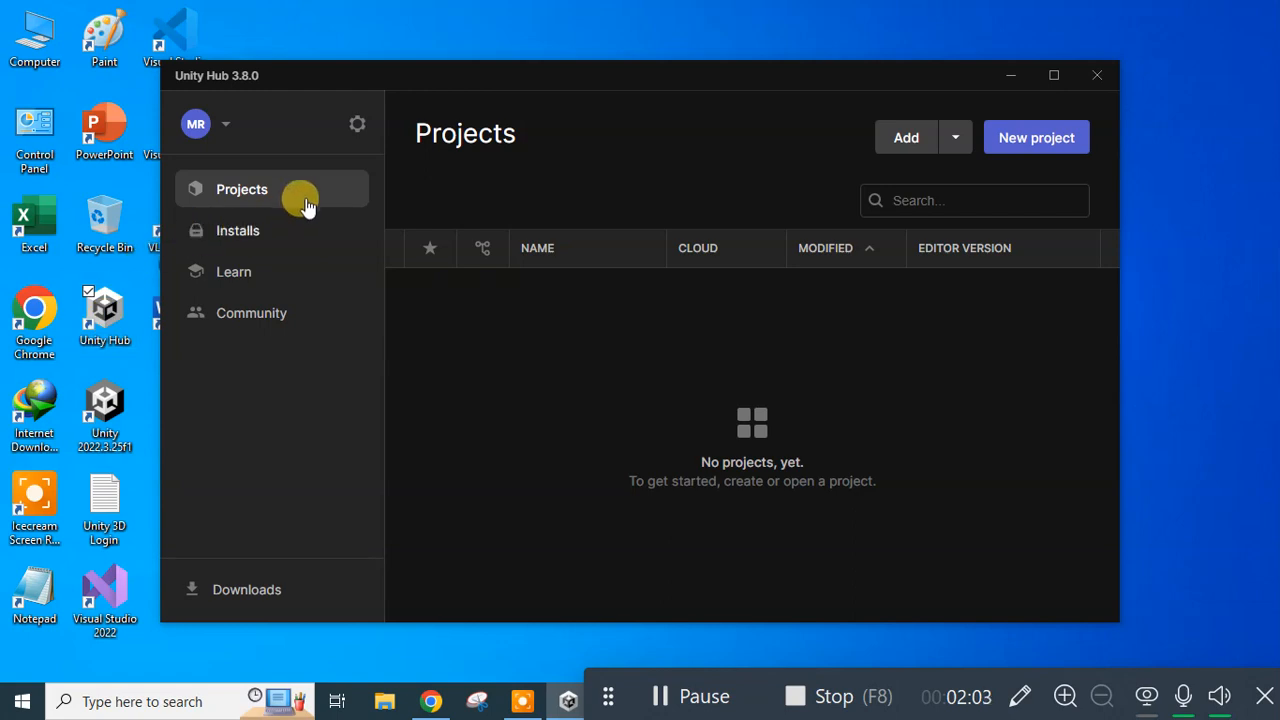
pyautogui.click(1050, 145)
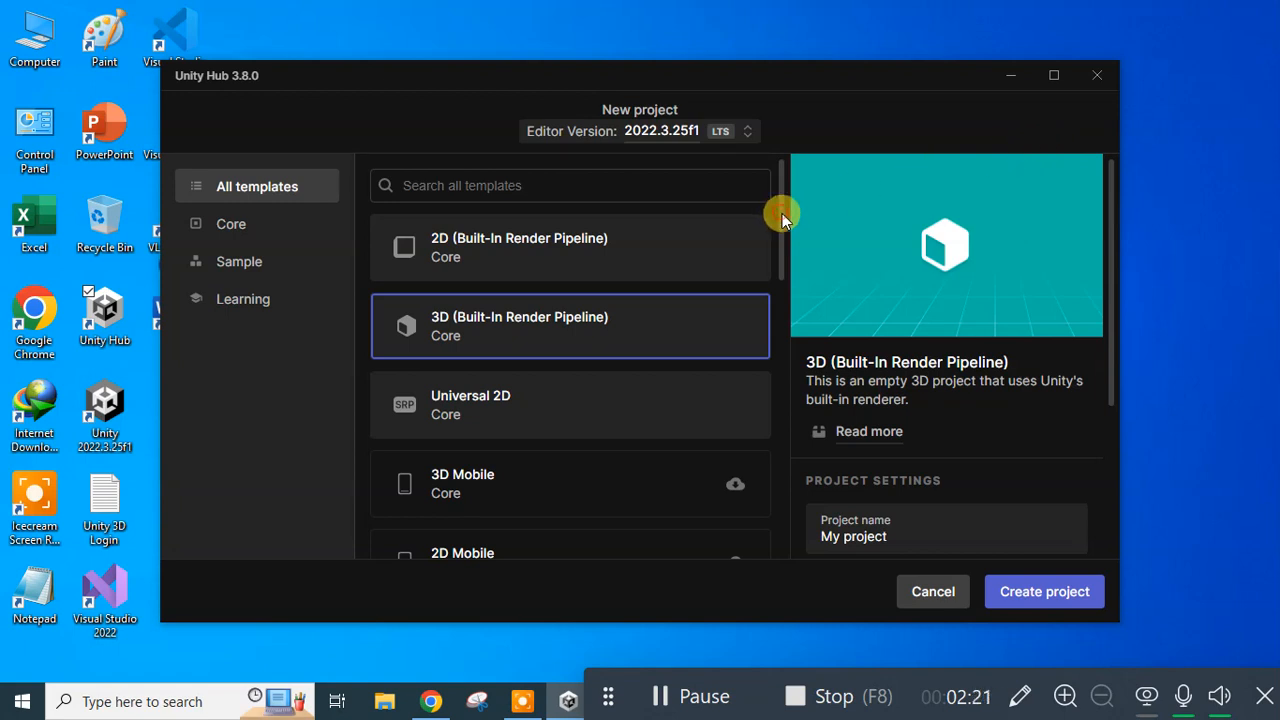
pyautogui.moveTo(782, 213)
pyautogui.mouseDown()
pyautogui.moveTo(771, 463)
pyautogui.moveTo(785, 406)
pyautogui.moveTo(787, 199)
pyautogui.mouseUp()
pyautogui.click(666, 340)
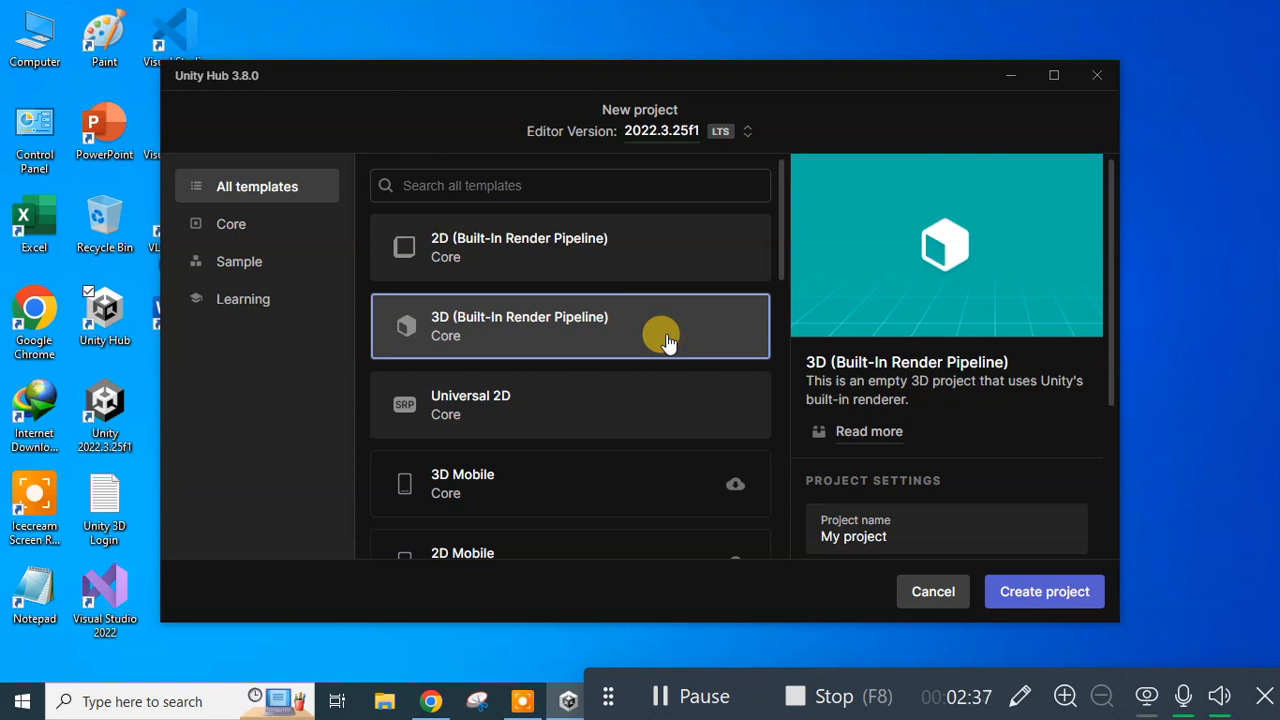
# Name the new project CarRacingGame in the project settings.
pyautogui.moveTo(1112, 322); pyautogui.dragTo(1109, 421)
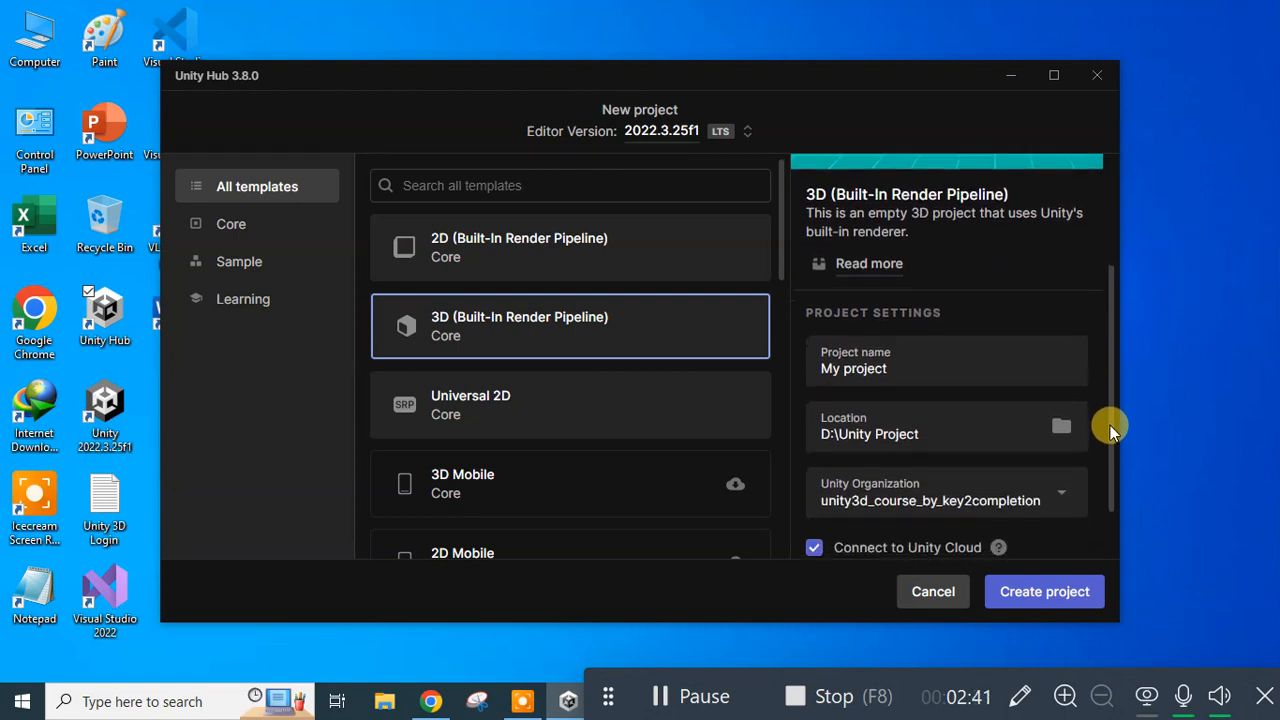
pyautogui.doubleClick(896, 366)
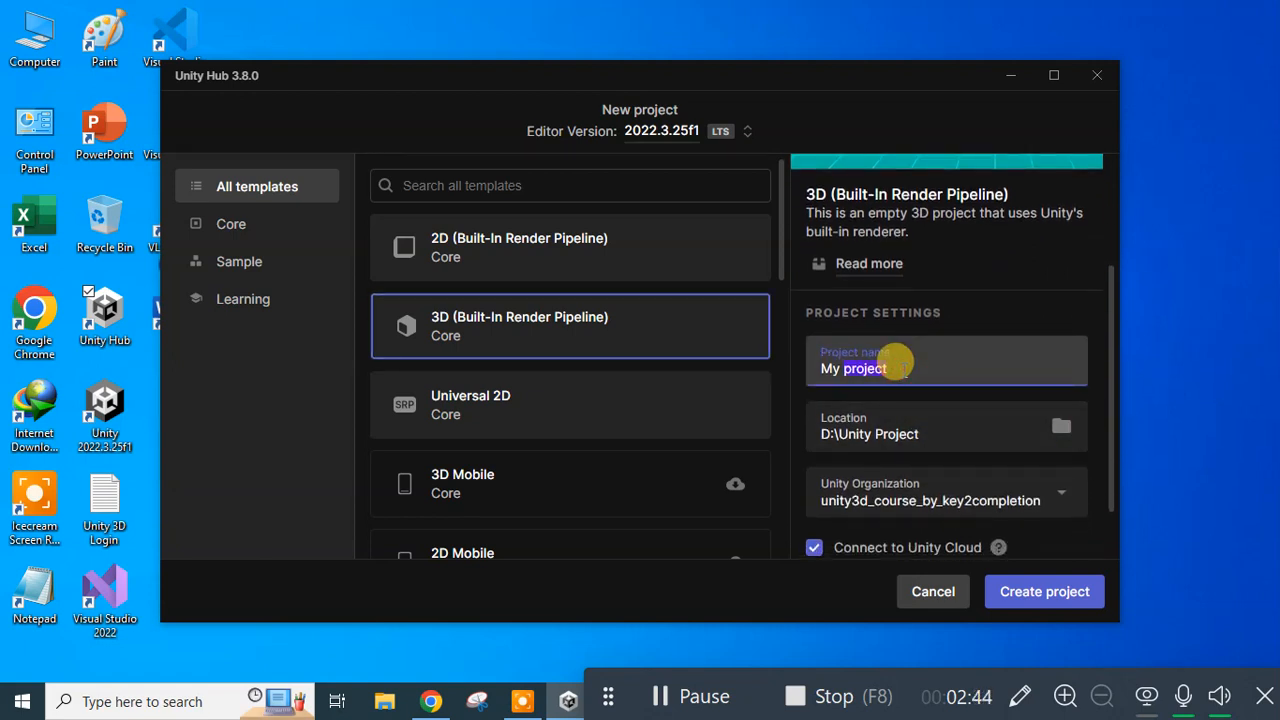
pyautogui.press('BackSpace')
pyautogui.press('BackSpace')
pyautogui.press('BackSpace')
pyautogui.press('BackSpace')
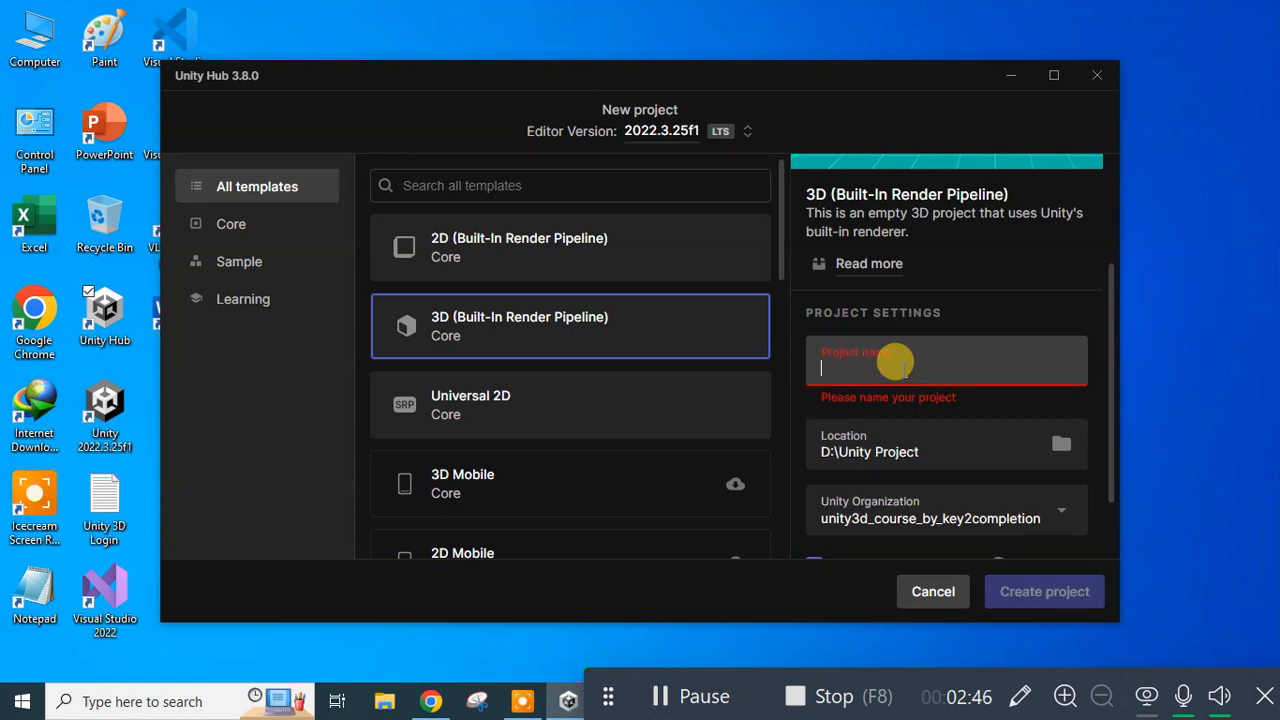
pyautogui.write('CarR')
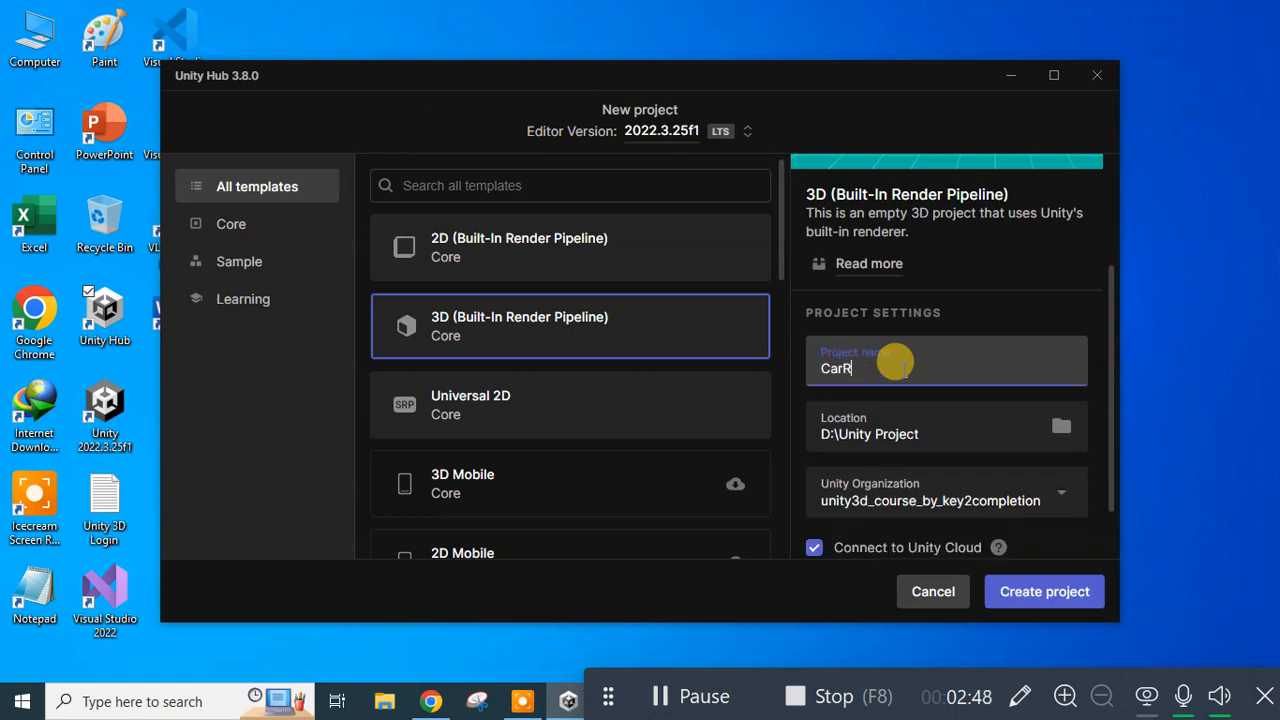
pyautogui.write('acingGame')
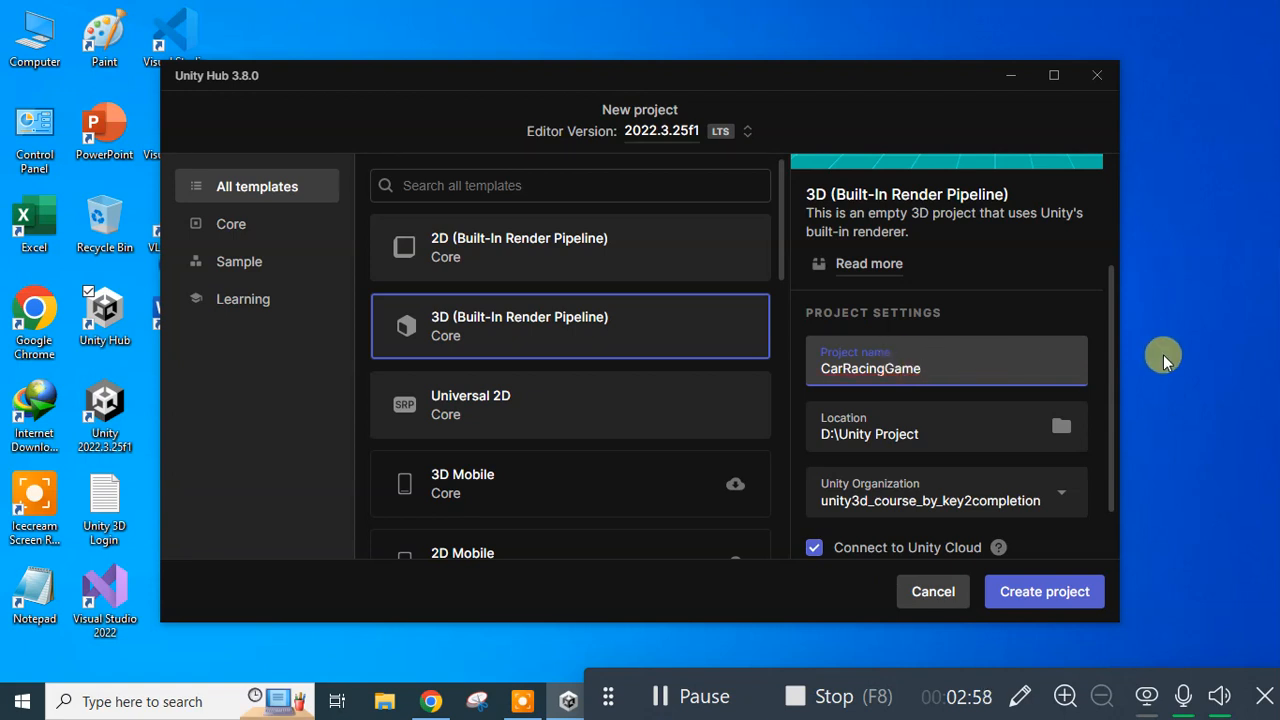
# Browse the computer's folders and choose D:\Unity Project as the new project's location.
pyautogui.click(1064, 438)
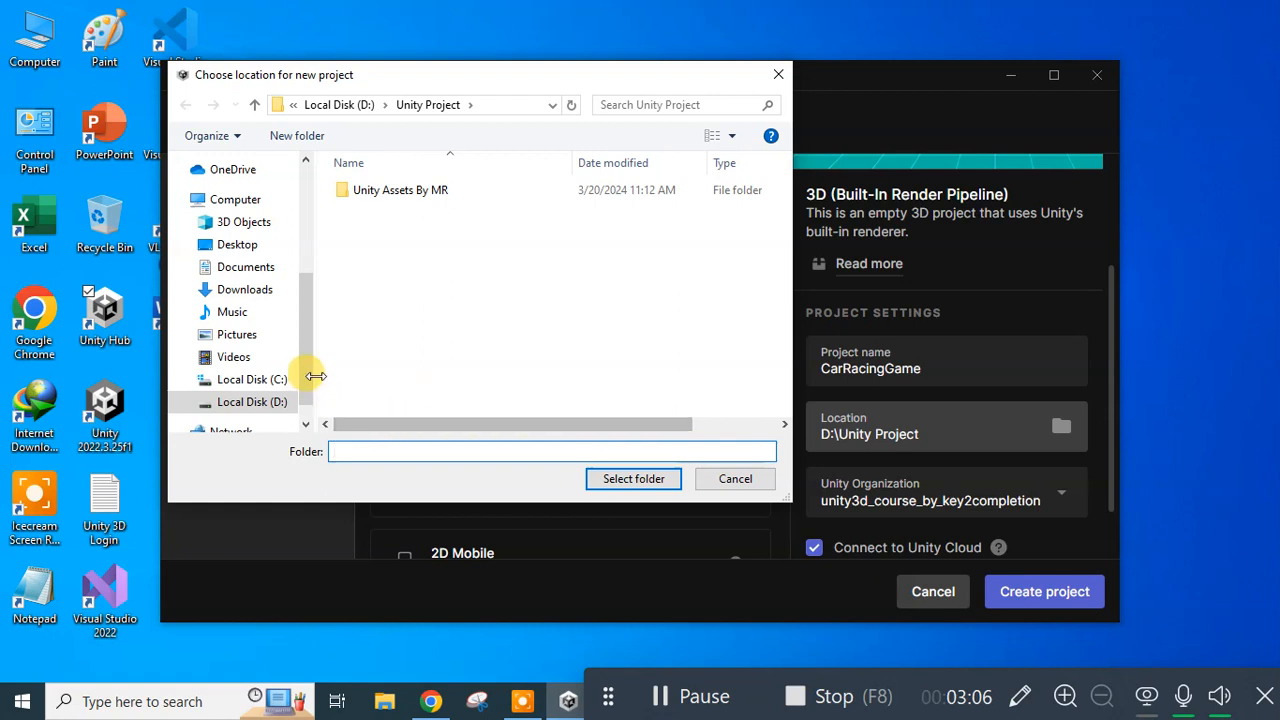
pyautogui.moveTo(309, 366); pyautogui.dragTo(314, 323)
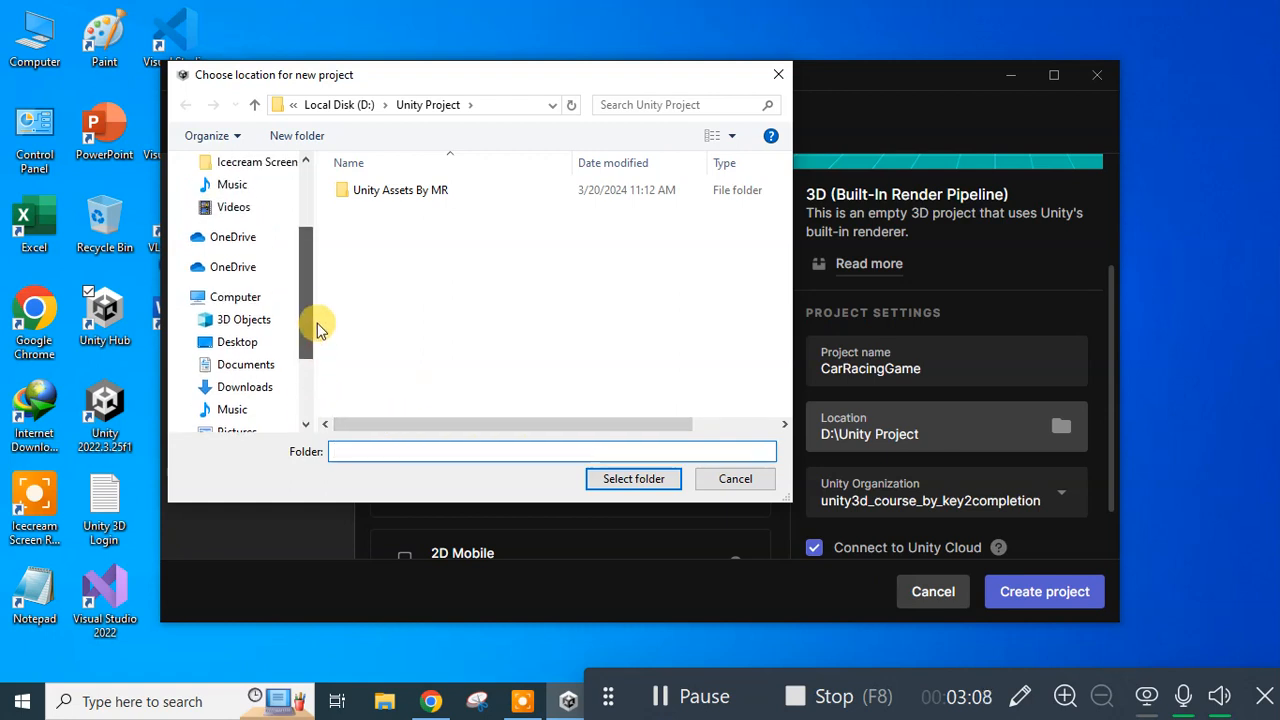
pyautogui.click(271, 293)
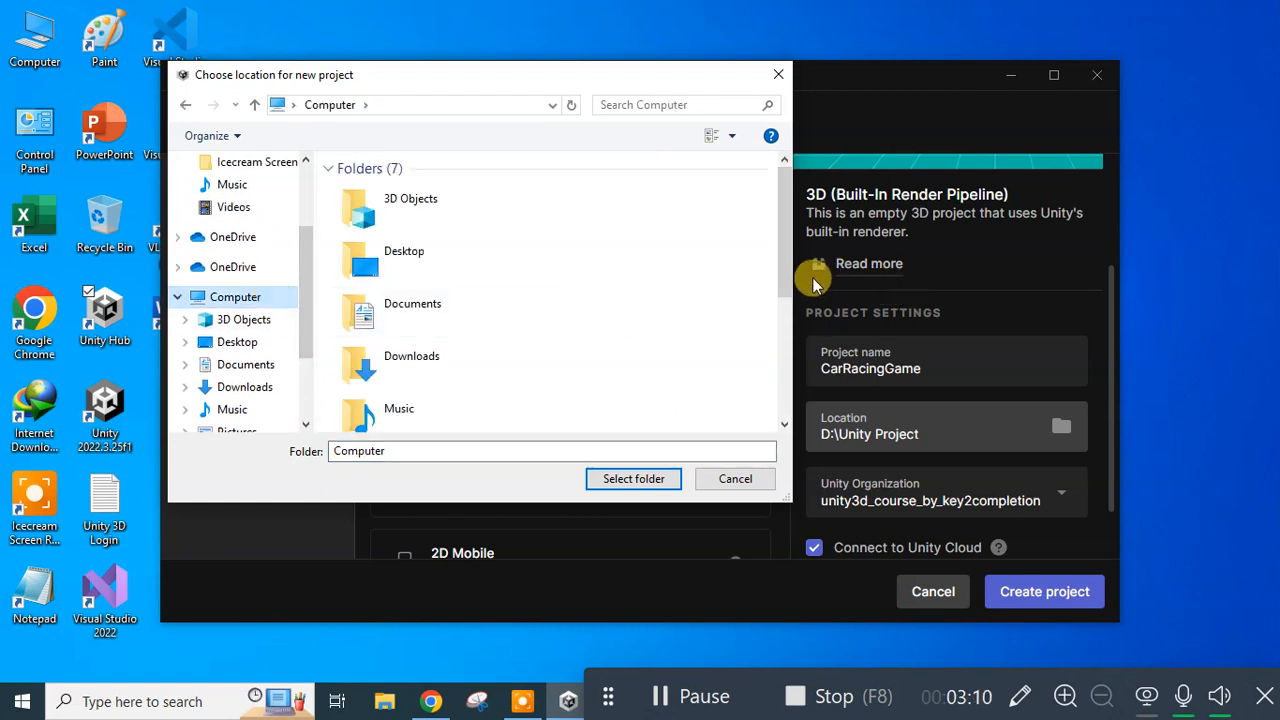
pyautogui.moveTo(786, 271); pyautogui.dragTo(782, 425)
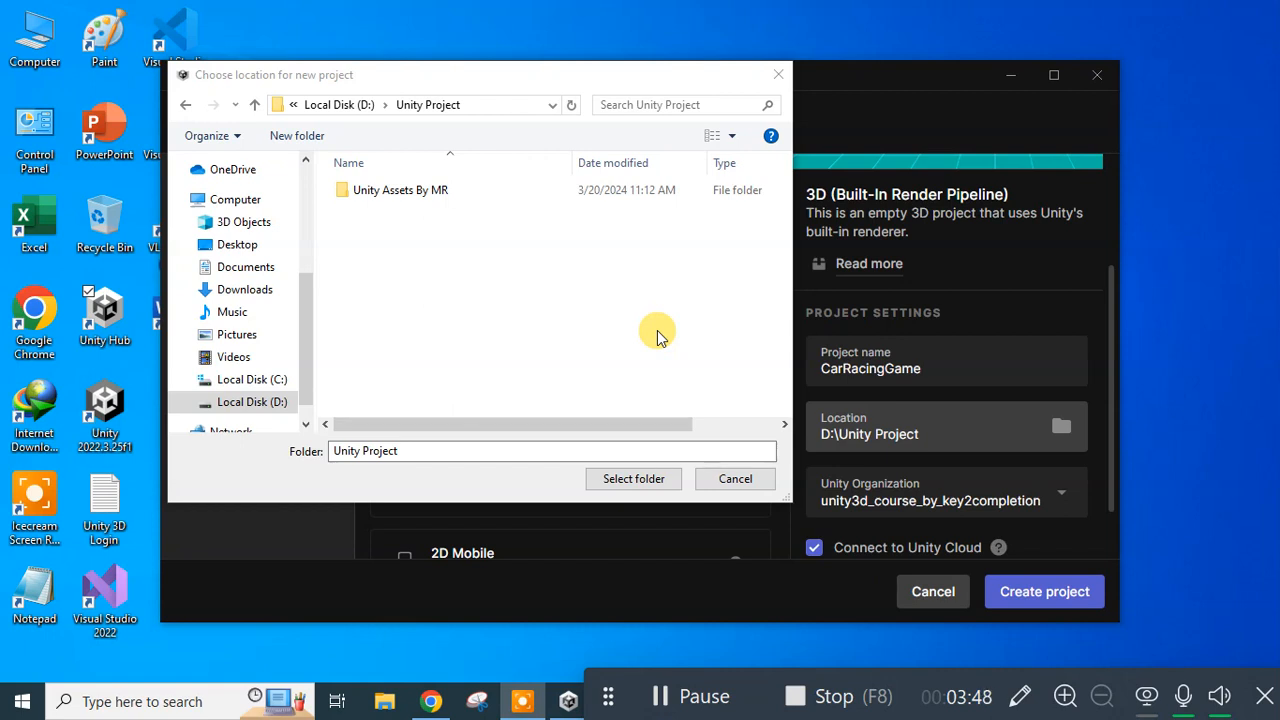
pyautogui.click(652, 482)
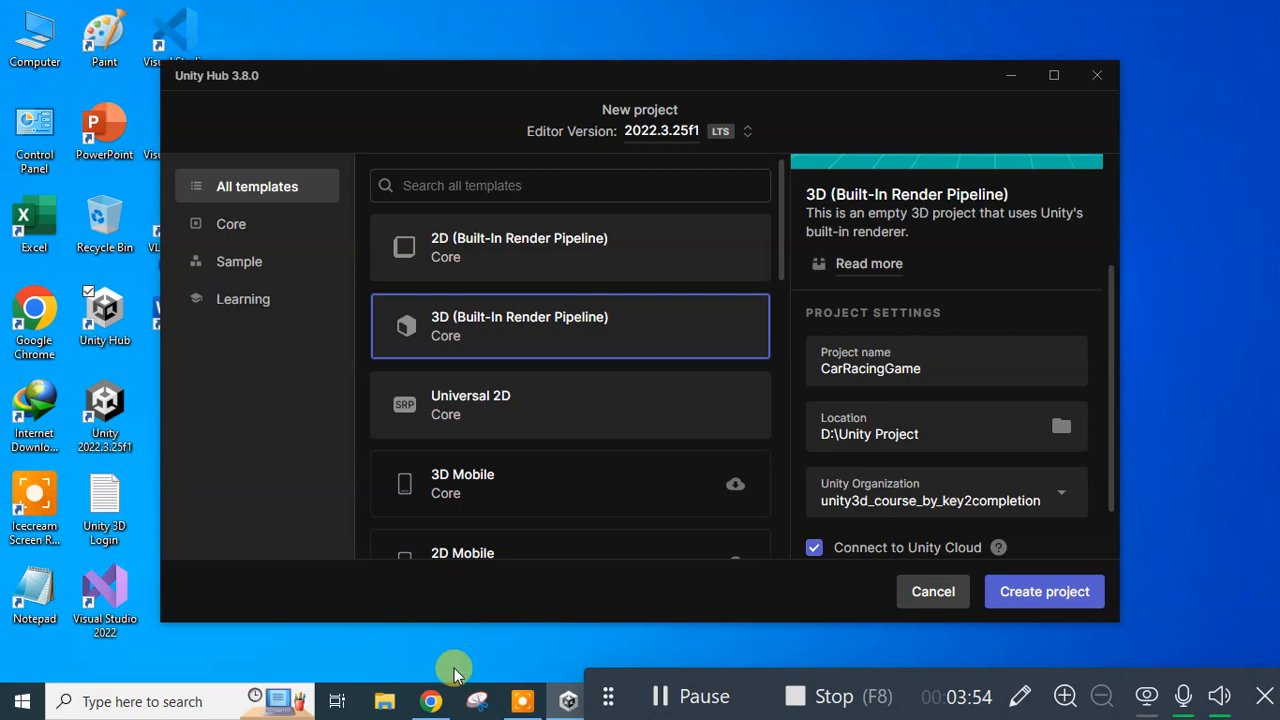
# Switch to Chrome and review the car racing asset posts on Key2Completion's Unity page, then return to Unity Hub.
pyautogui.click(433, 704)
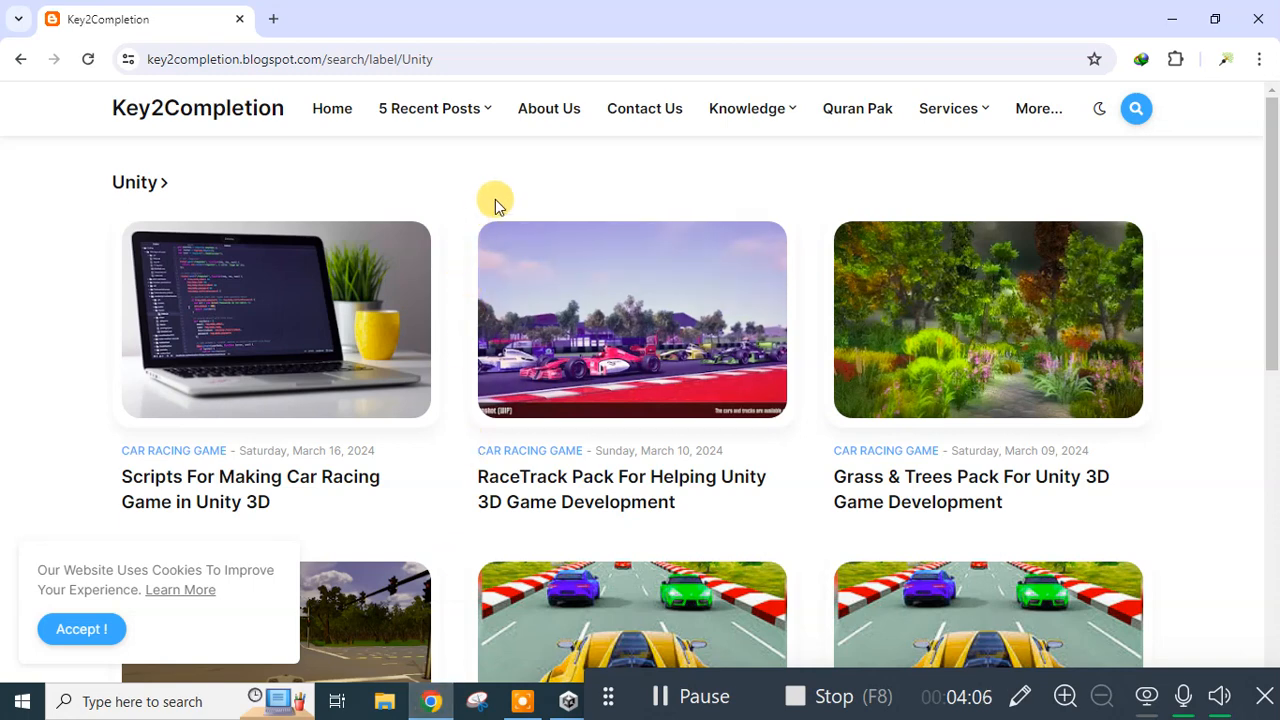
pyautogui.click(537, 53)
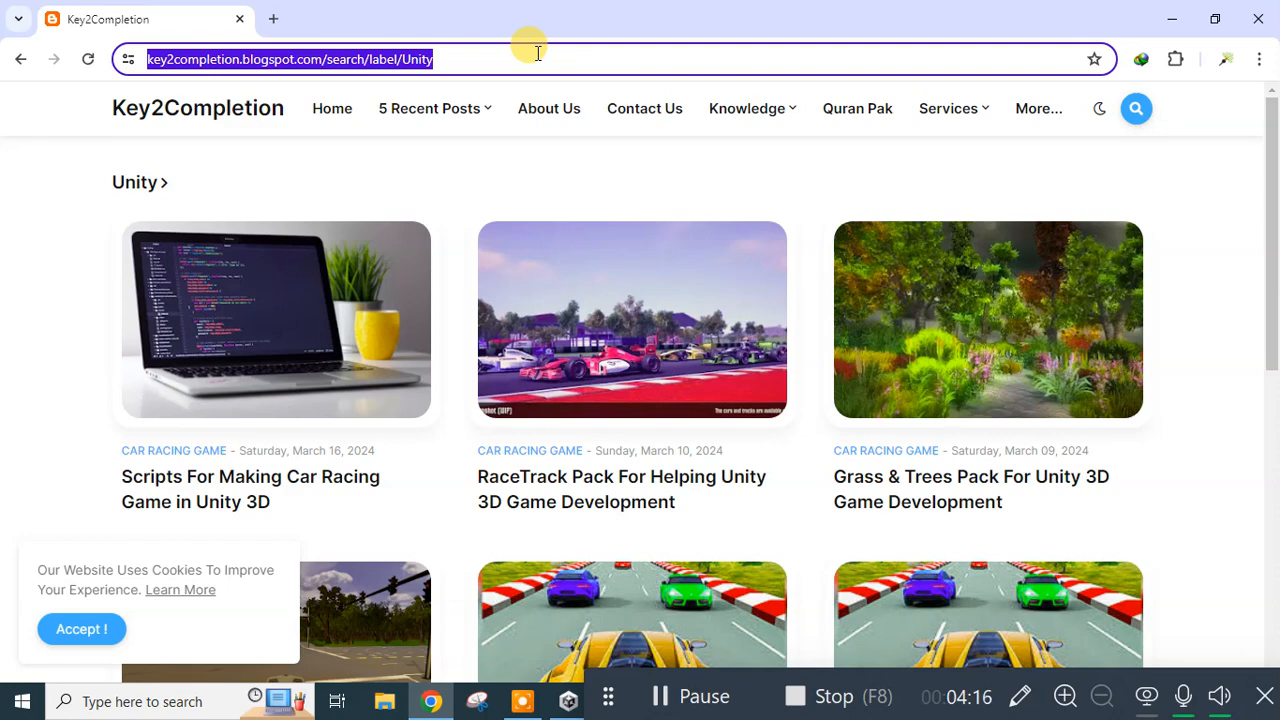
pyautogui.click(1227, 179)
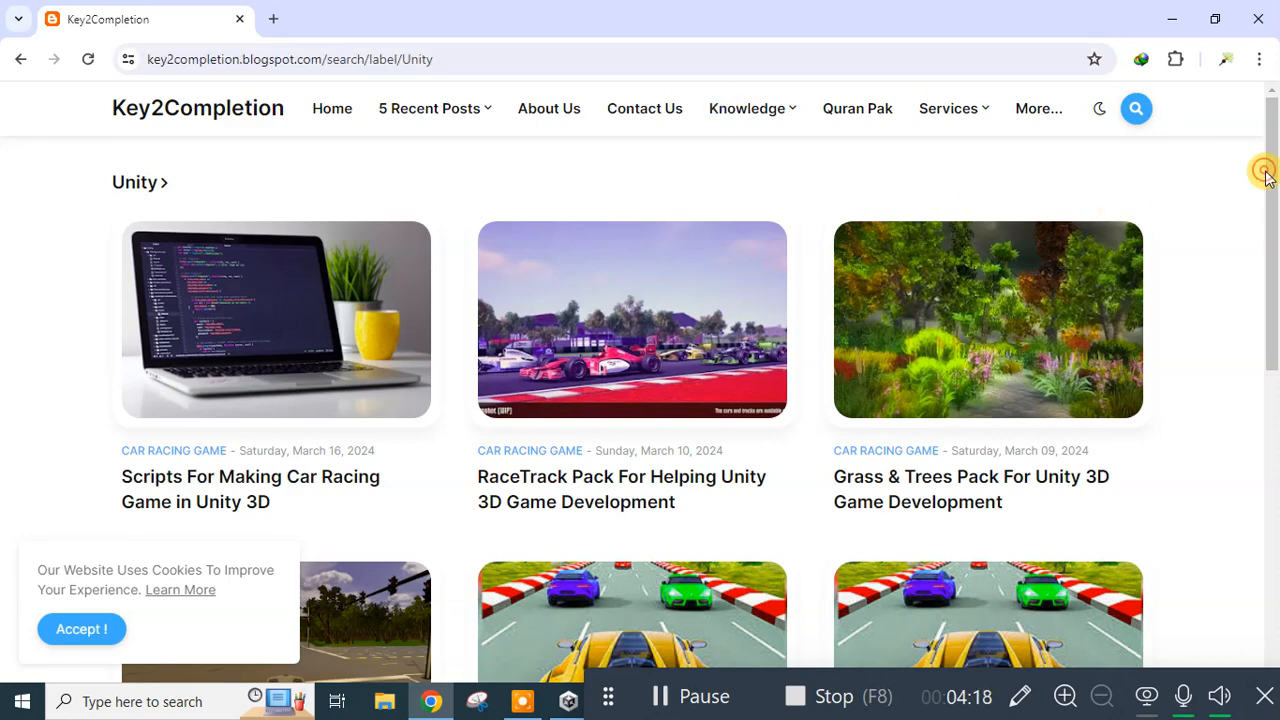
pyautogui.moveTo(1267, 177); pyautogui.dragTo(1267, 211)
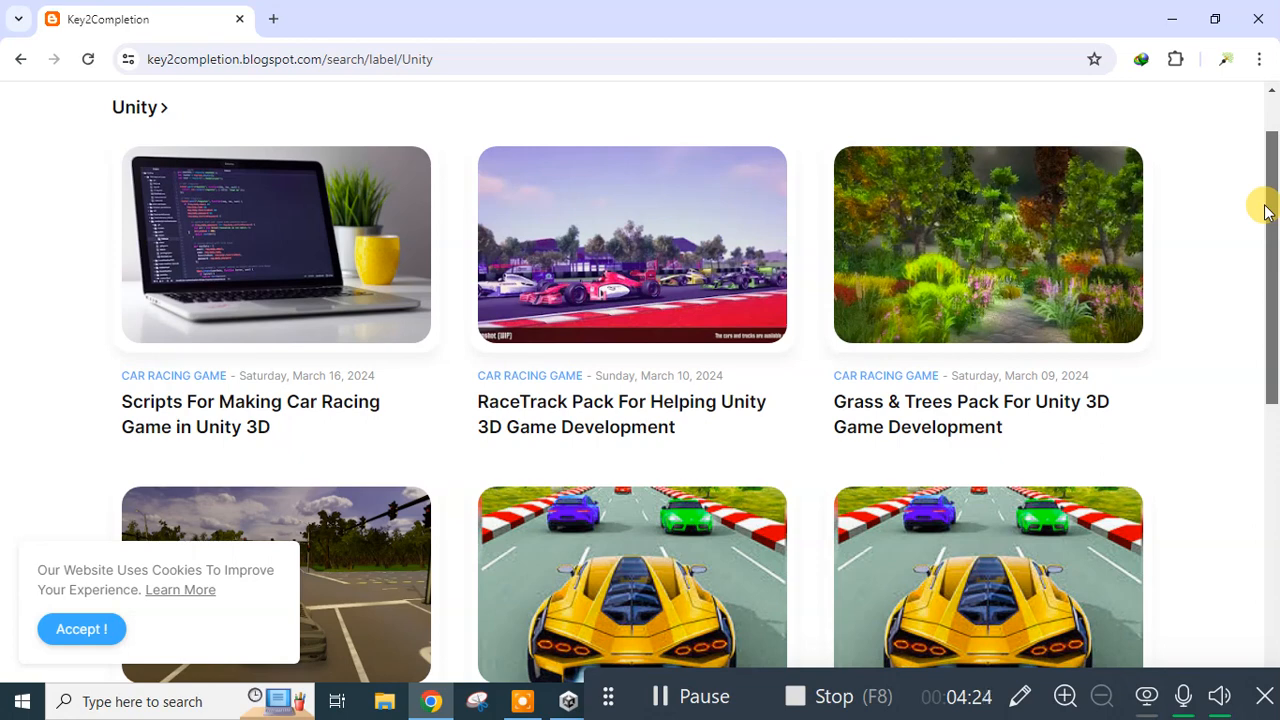
pyautogui.moveTo(1266, 208); pyautogui.dragTo(1274, 398)
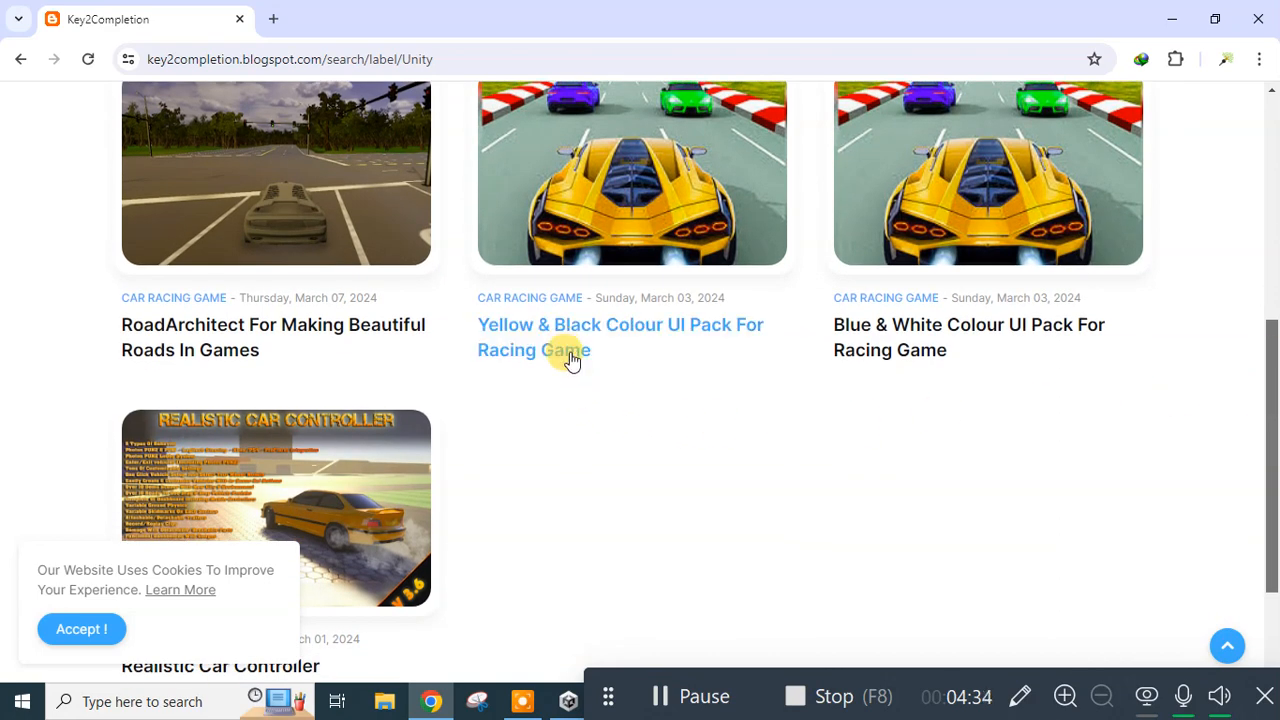
pyautogui.moveTo(1274, 347); pyautogui.dragTo(1274, 120)
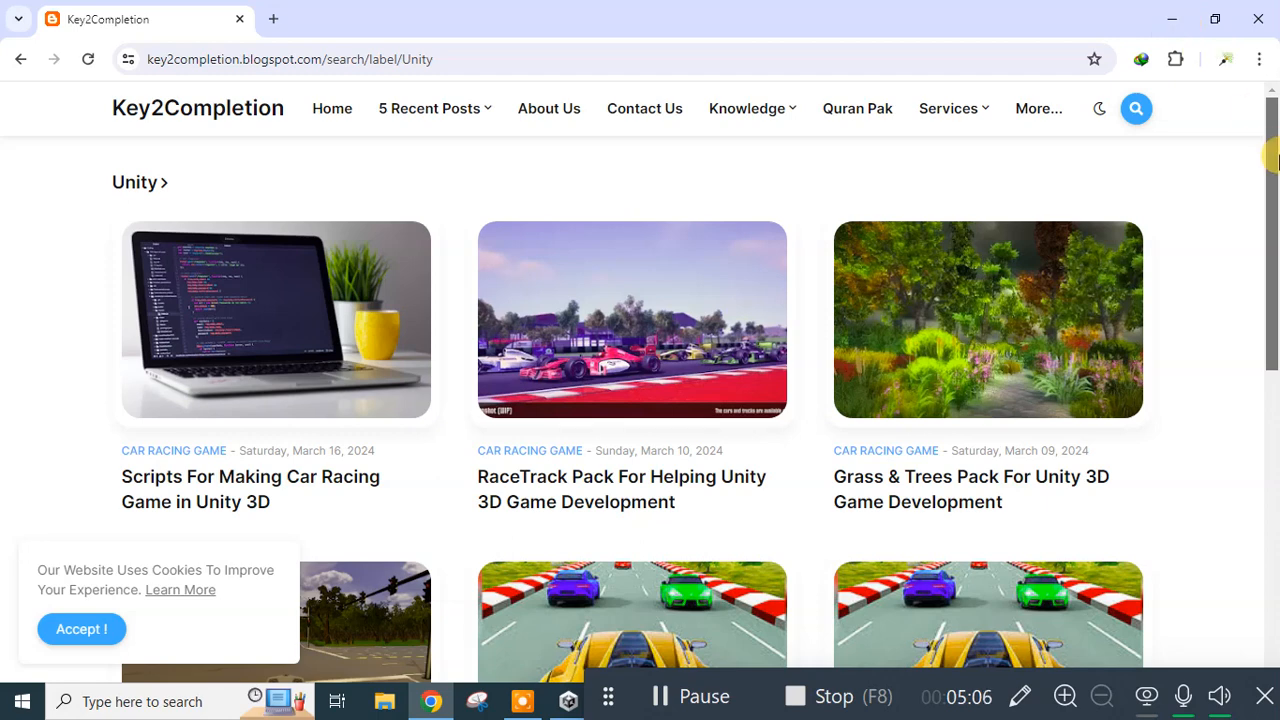
pyautogui.moveTo(1274, 157); pyautogui.dragTo(1273, 372)
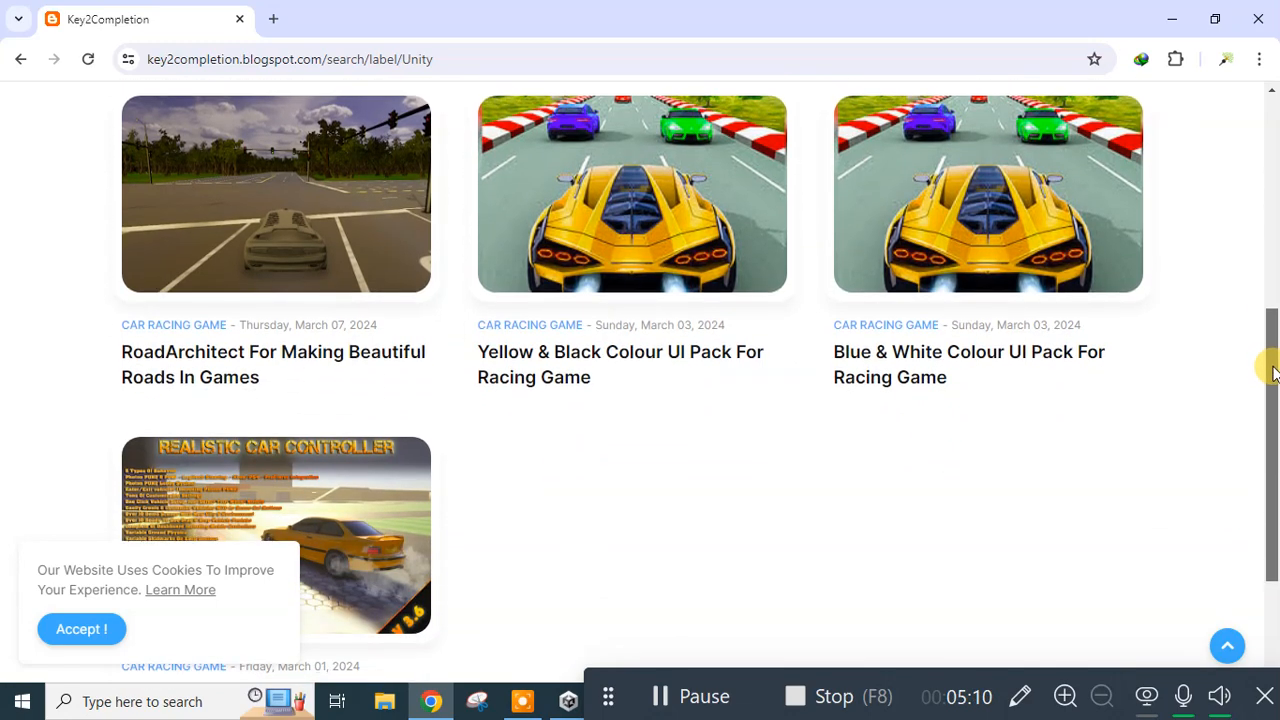
pyautogui.click(1175, 18)
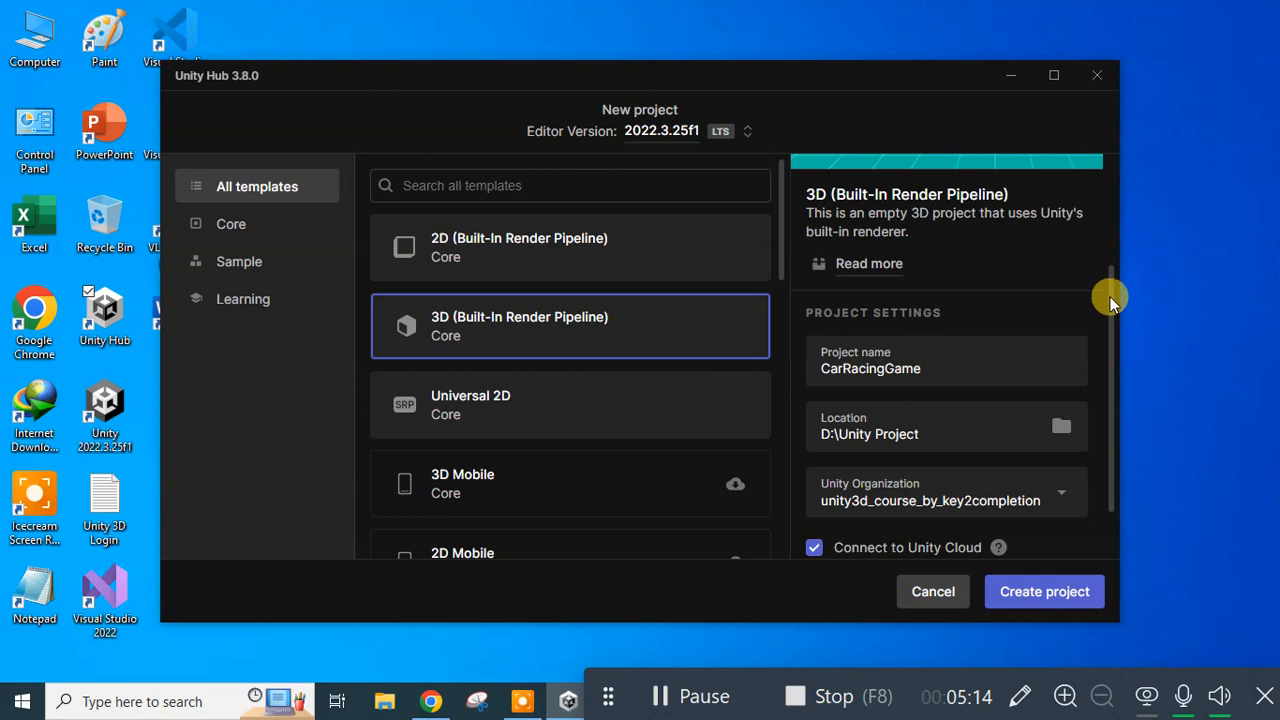
# Create the CarRacingGame project with the chosen 3D template and open it in the Unity editor.
pyautogui.moveTo(1111, 302); pyautogui.dragTo(1112, 207)
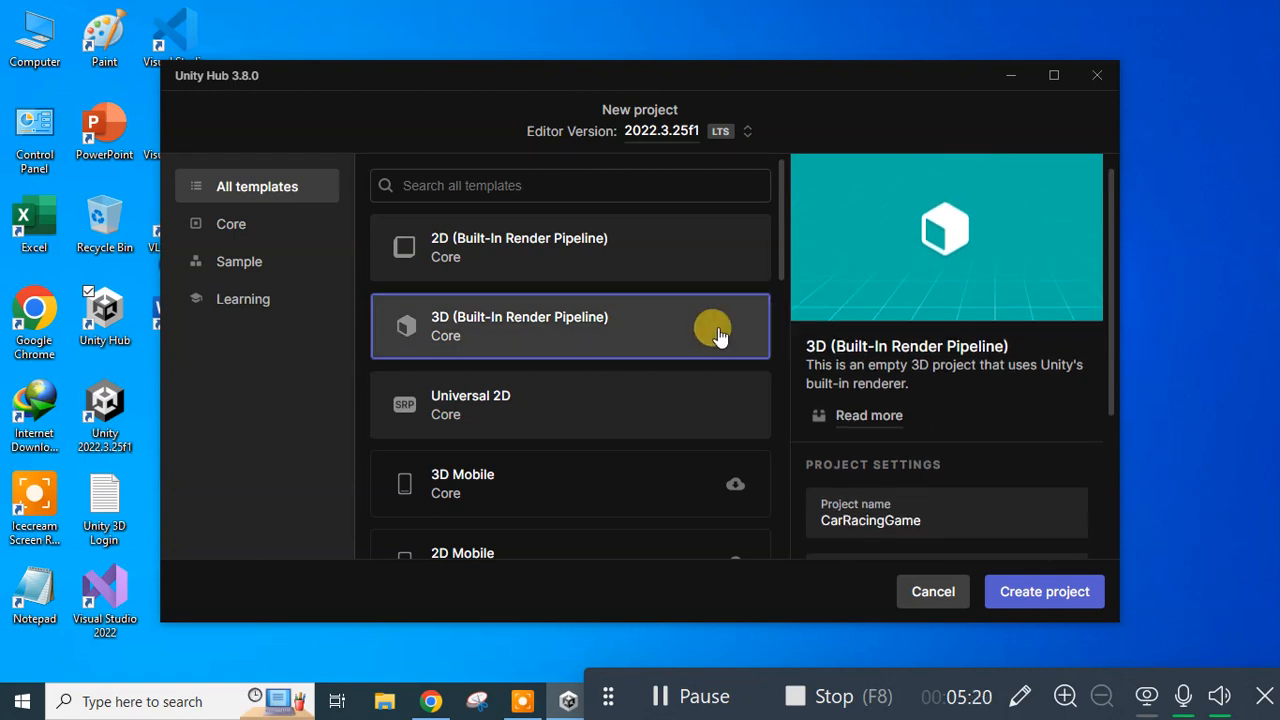
pyautogui.click(1050, 596)
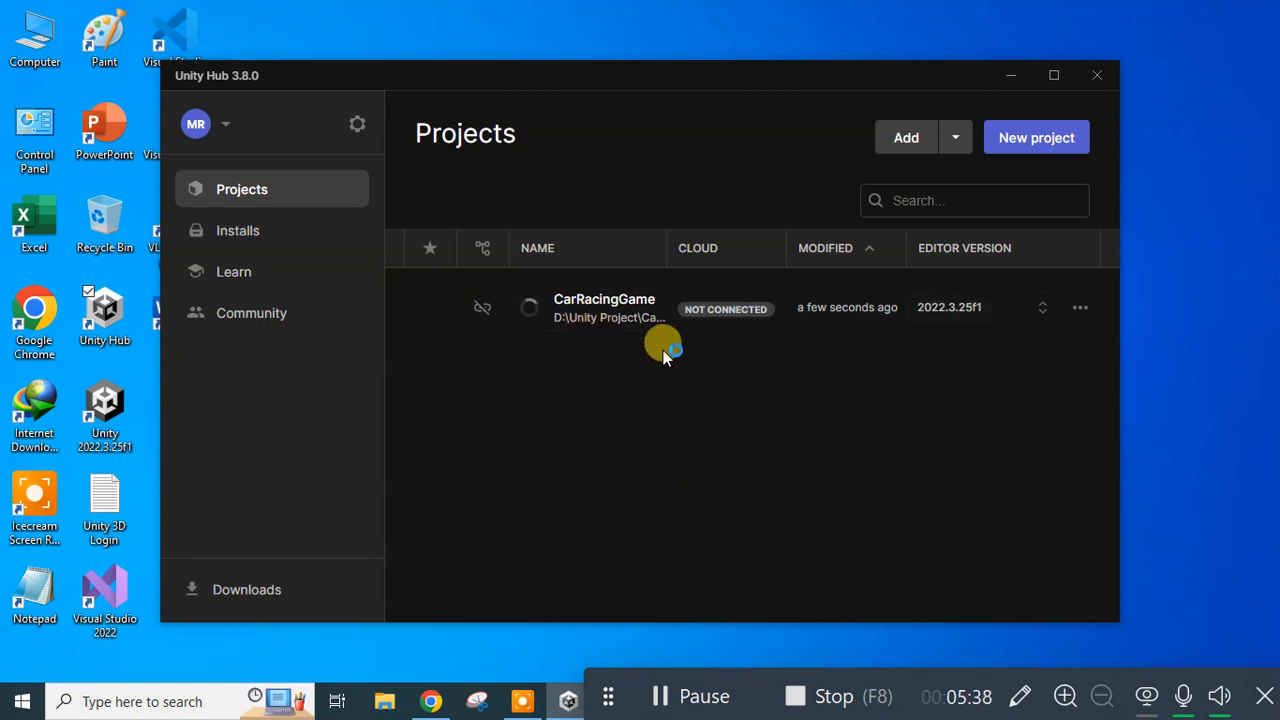
pyautogui.click(722, 332)
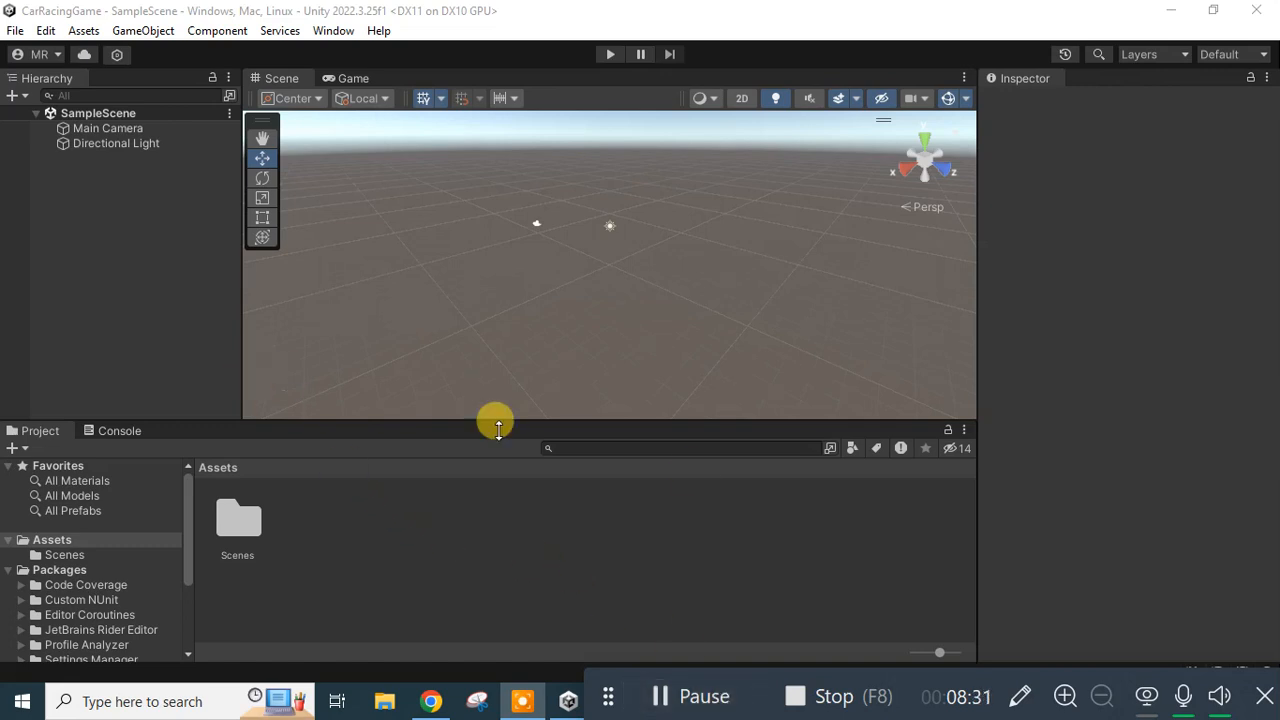
# Examine the objects in SampleScene's hierarchy, collapsing and expanding the scene's object list.
pyautogui.click(157, 336)
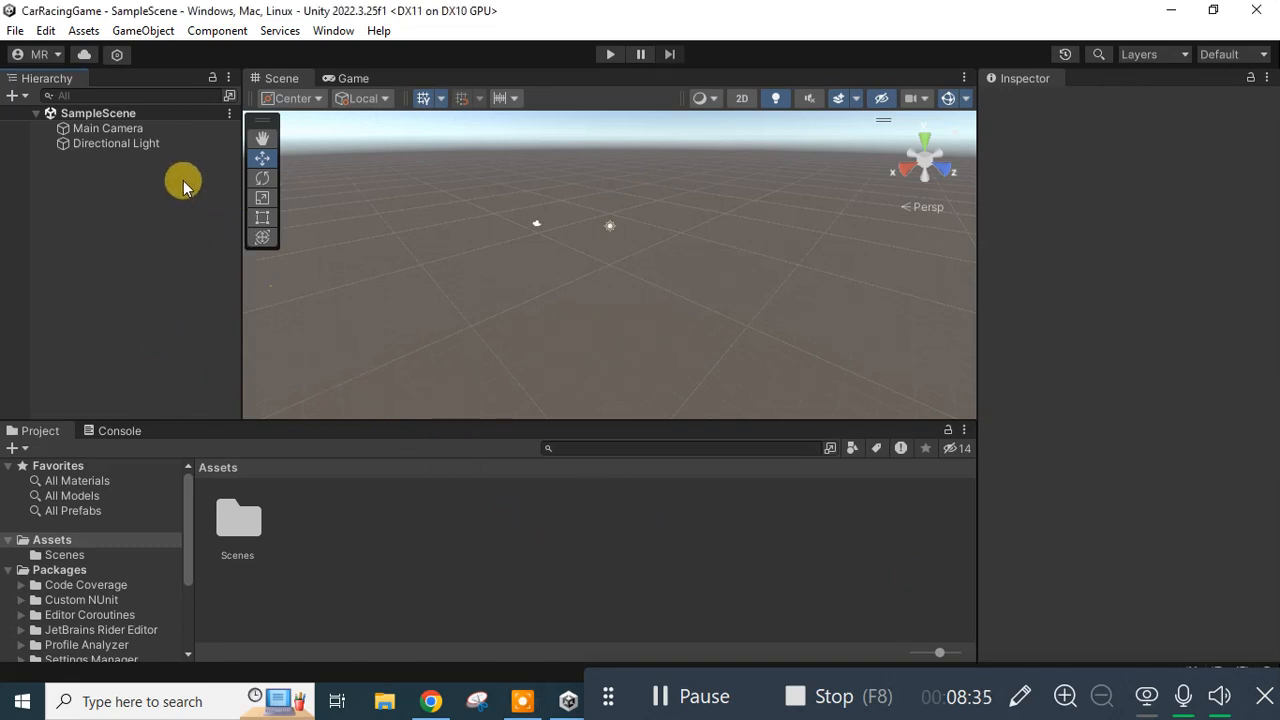
pyautogui.click(133, 127)
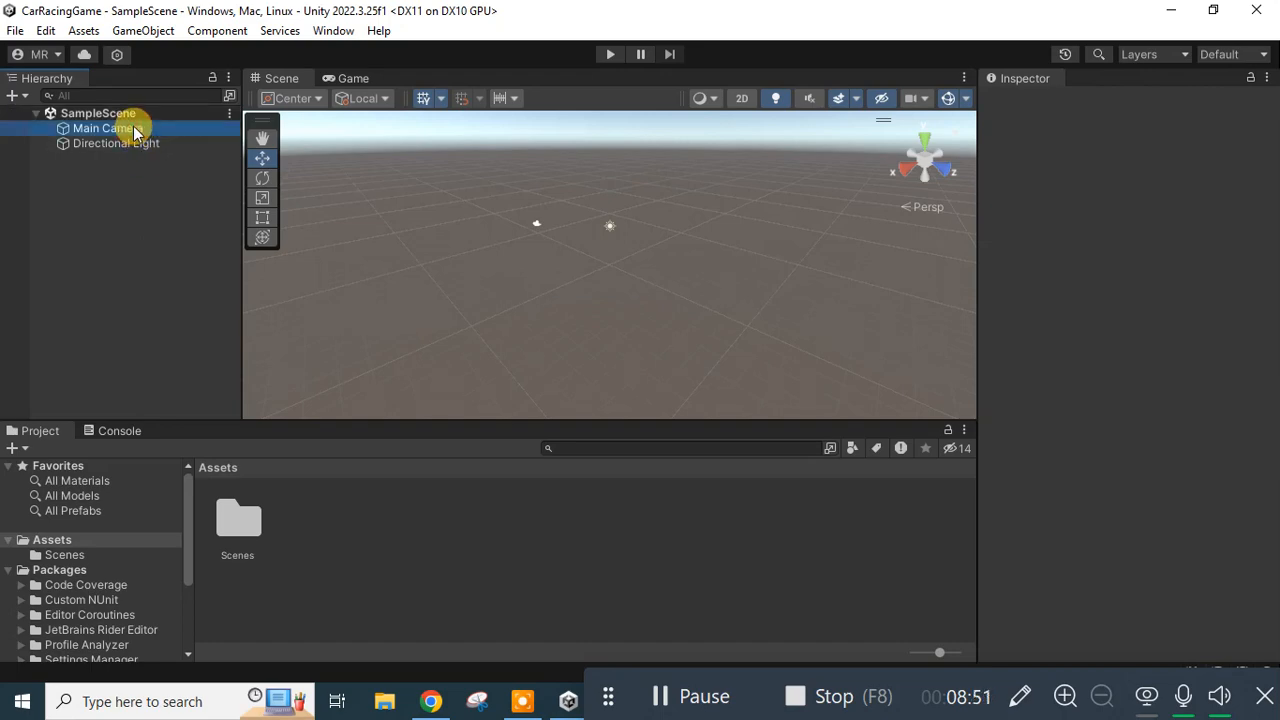
pyautogui.click(140, 193)
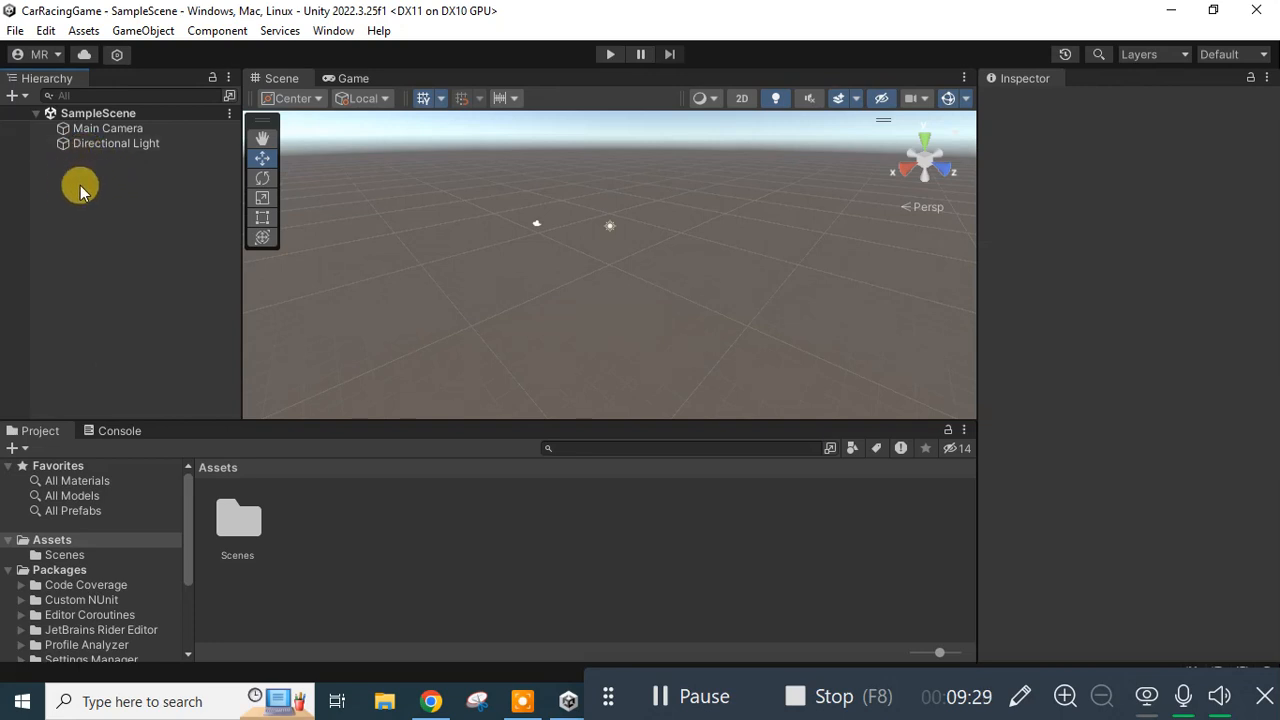
pyautogui.click(36, 114)
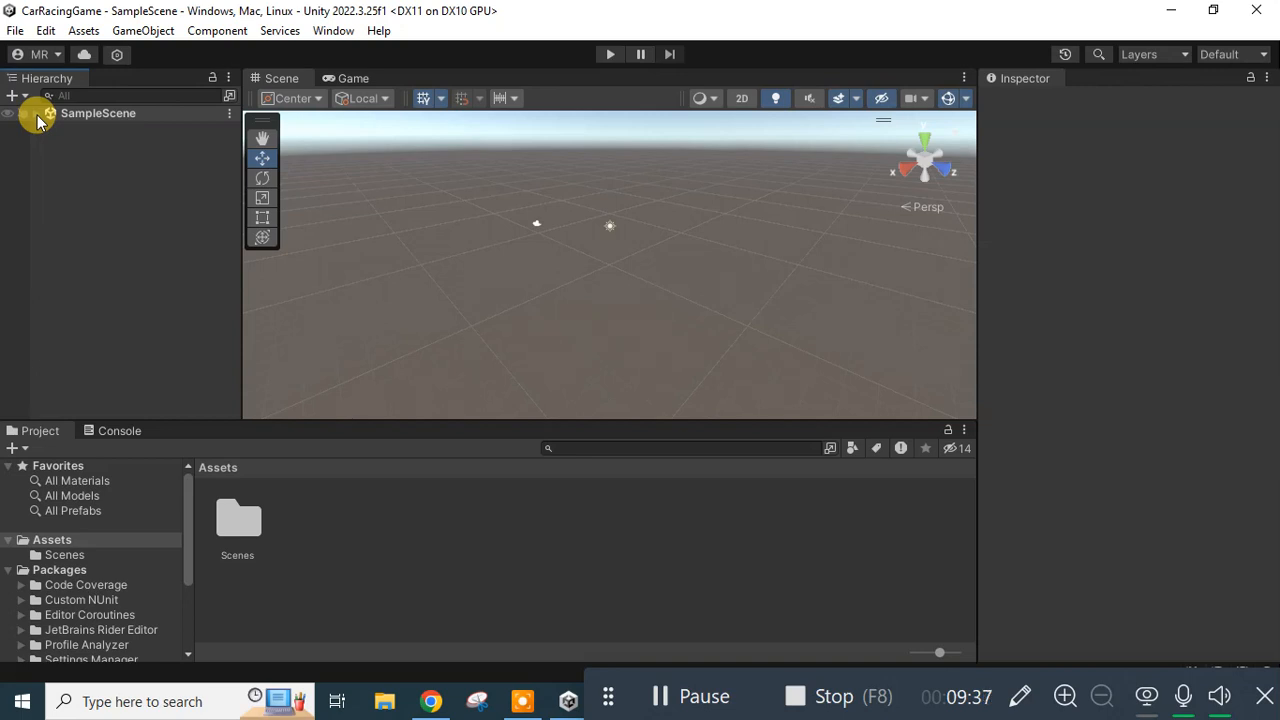
pyautogui.click(37, 119)
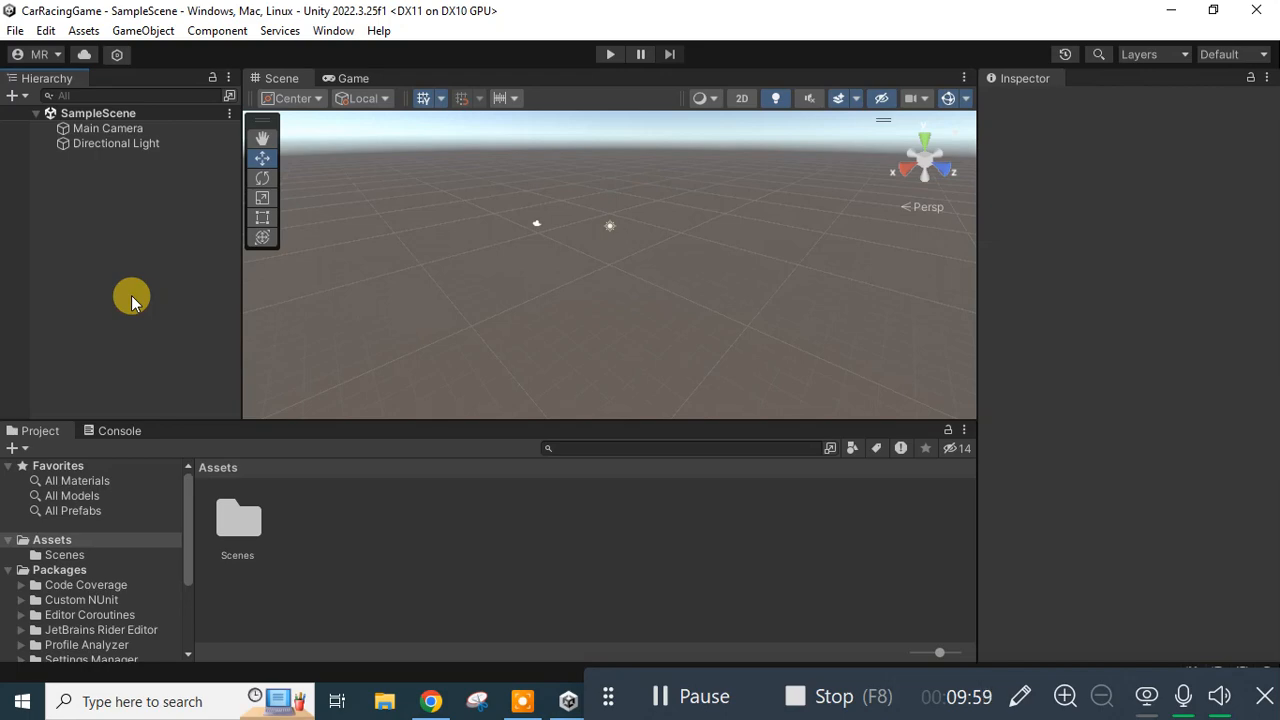
# Review the Main Camera's component settings, toggle its active state off and back on, and deselect it.
pyautogui.click(141, 130)
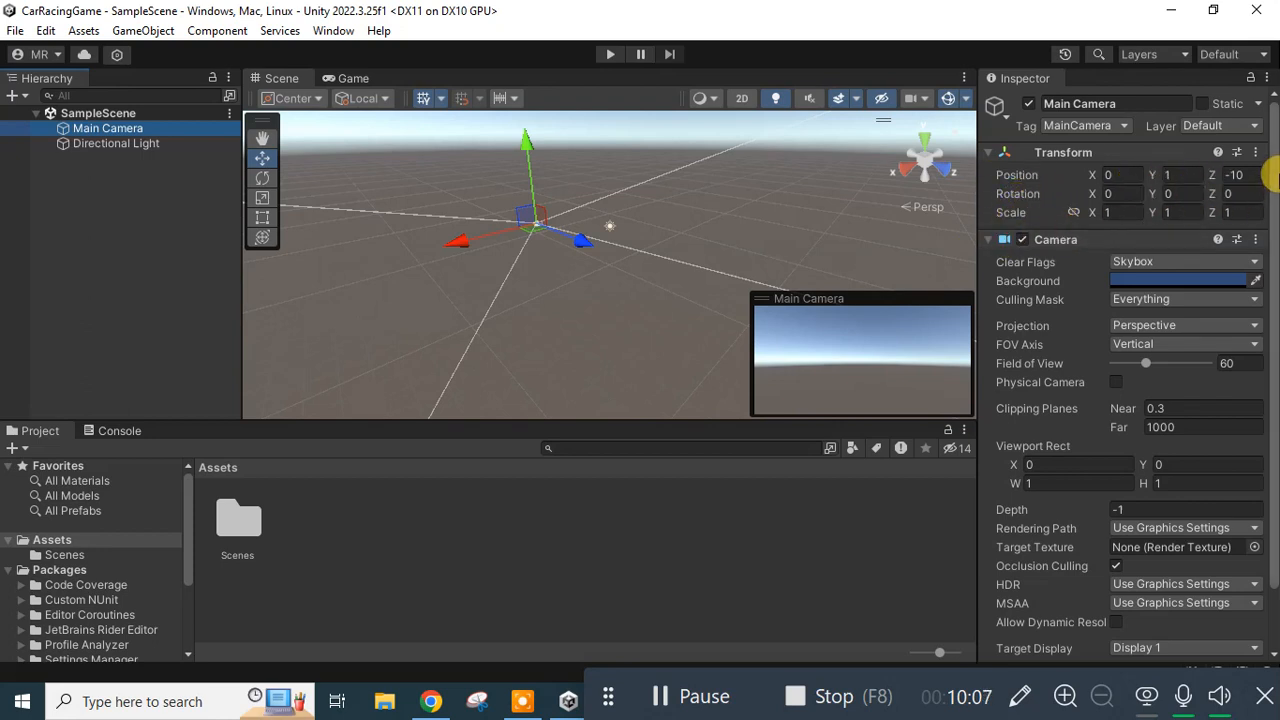
pyautogui.moveTo(1275, 175)
pyautogui.mouseDown()
pyautogui.moveTo(1276, 193)
pyautogui.moveTo(1276, 156)
pyautogui.mouseUp()
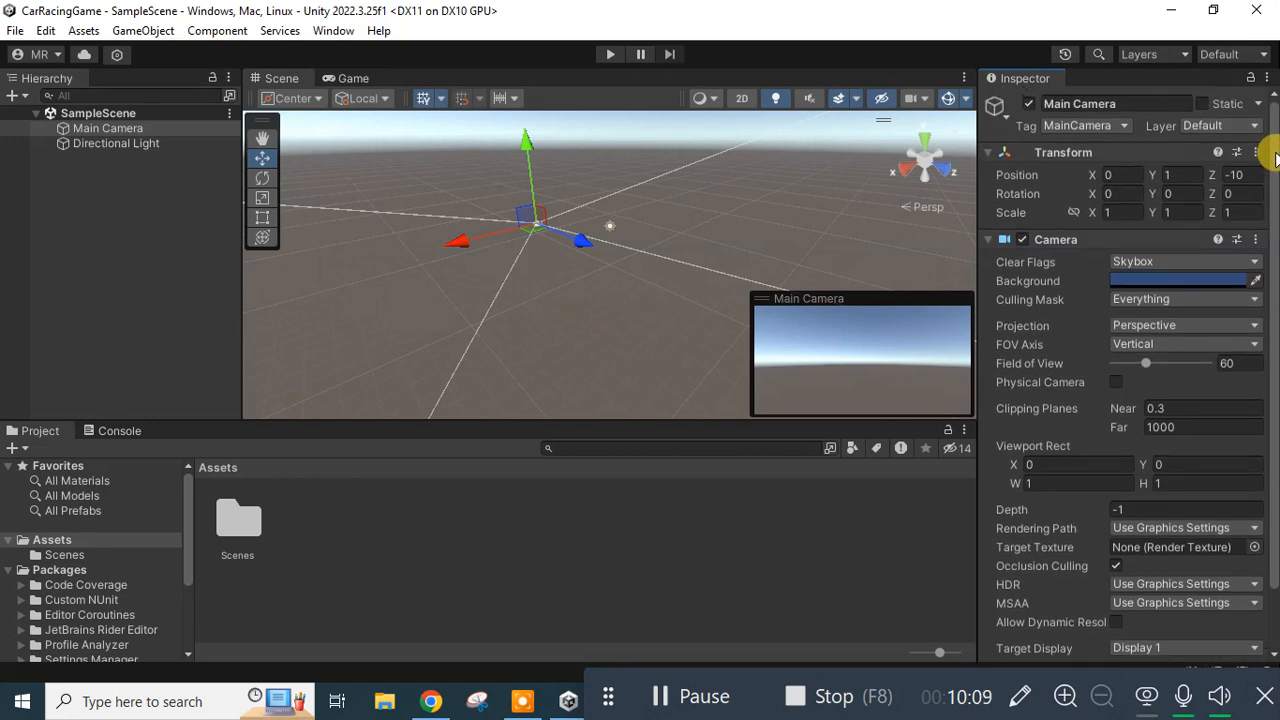
pyautogui.click(1028, 106)
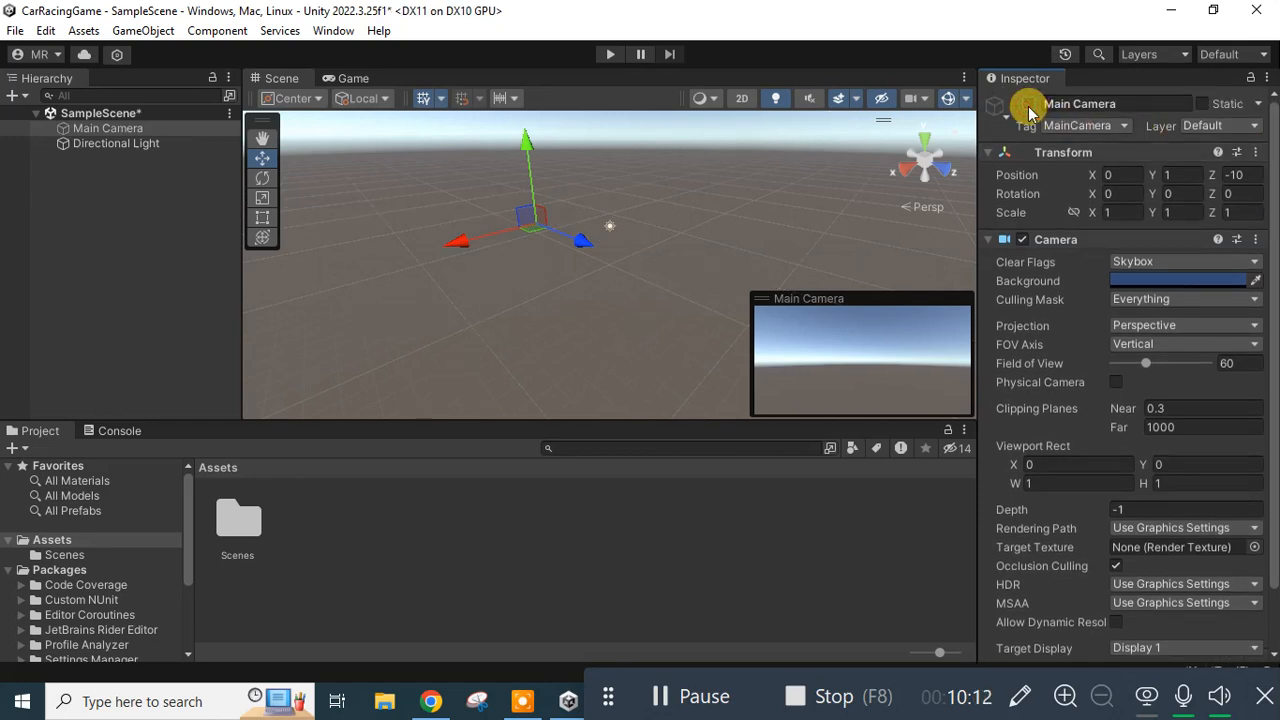
pyautogui.click(1028, 106)
pyautogui.click(1028, 106)
pyautogui.click(1028, 106)
pyautogui.click(1028, 106)
pyautogui.scroll(-2, 1272, 200)
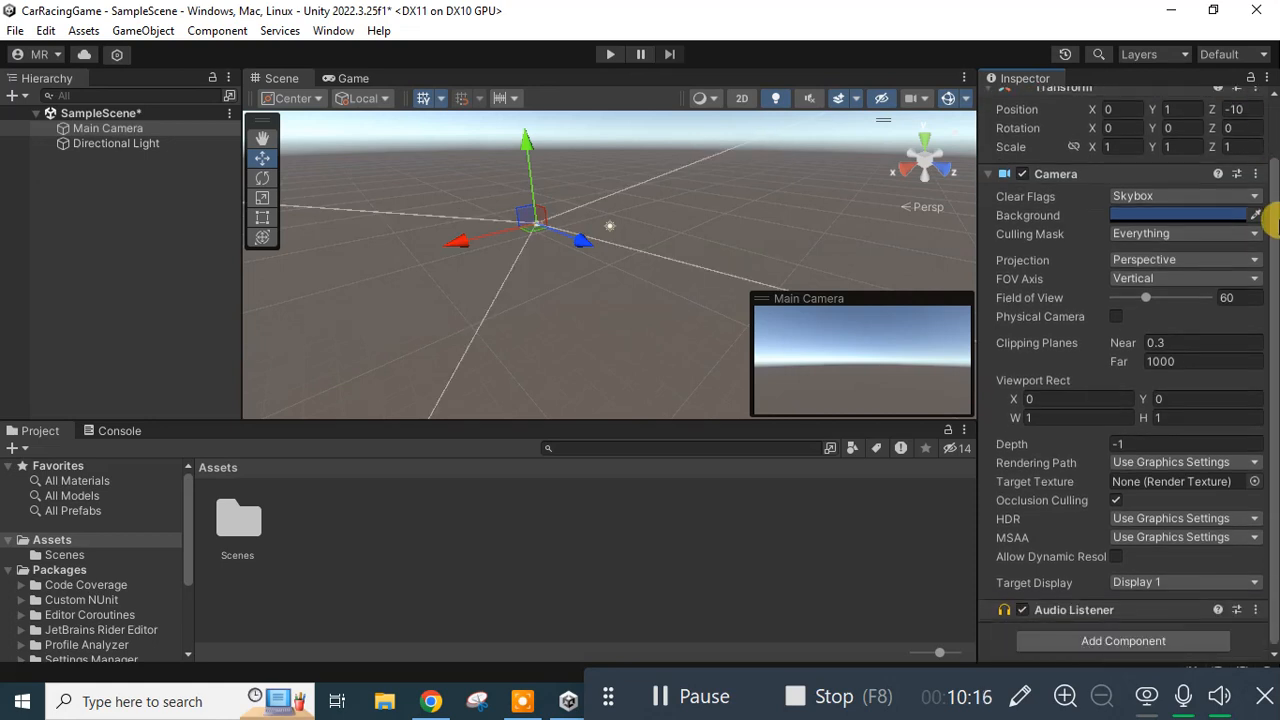
pyautogui.moveTo(1271, 210); pyautogui.dragTo(1273, 147)
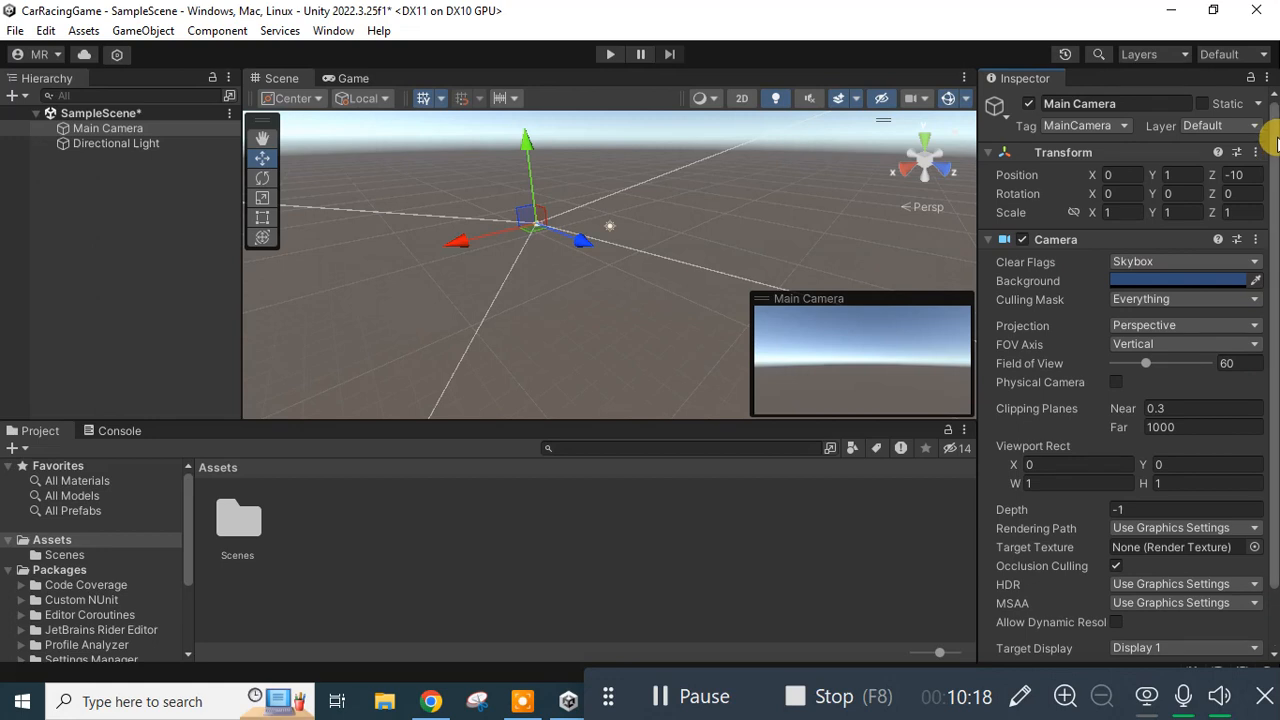
pyautogui.click(177, 301)
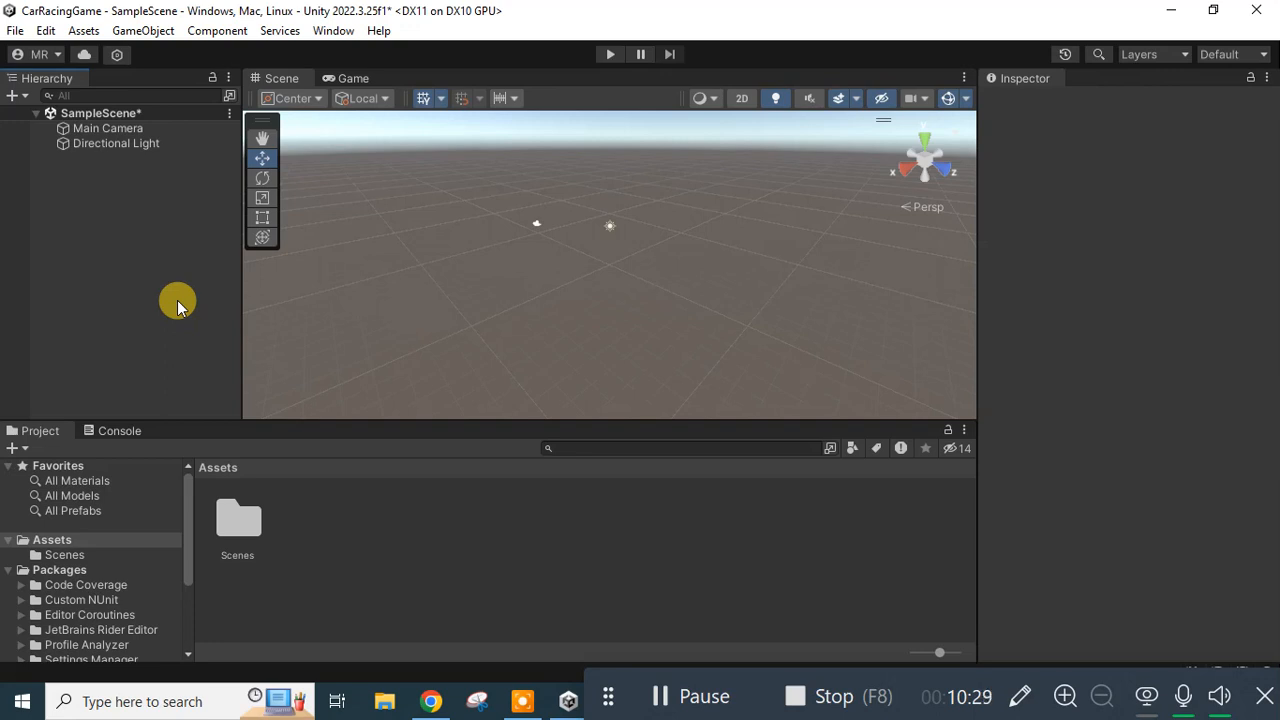
# Look over the file commands and the contents of the Scenes folder, and return to the Assets folder.
pyautogui.click(14, 31)
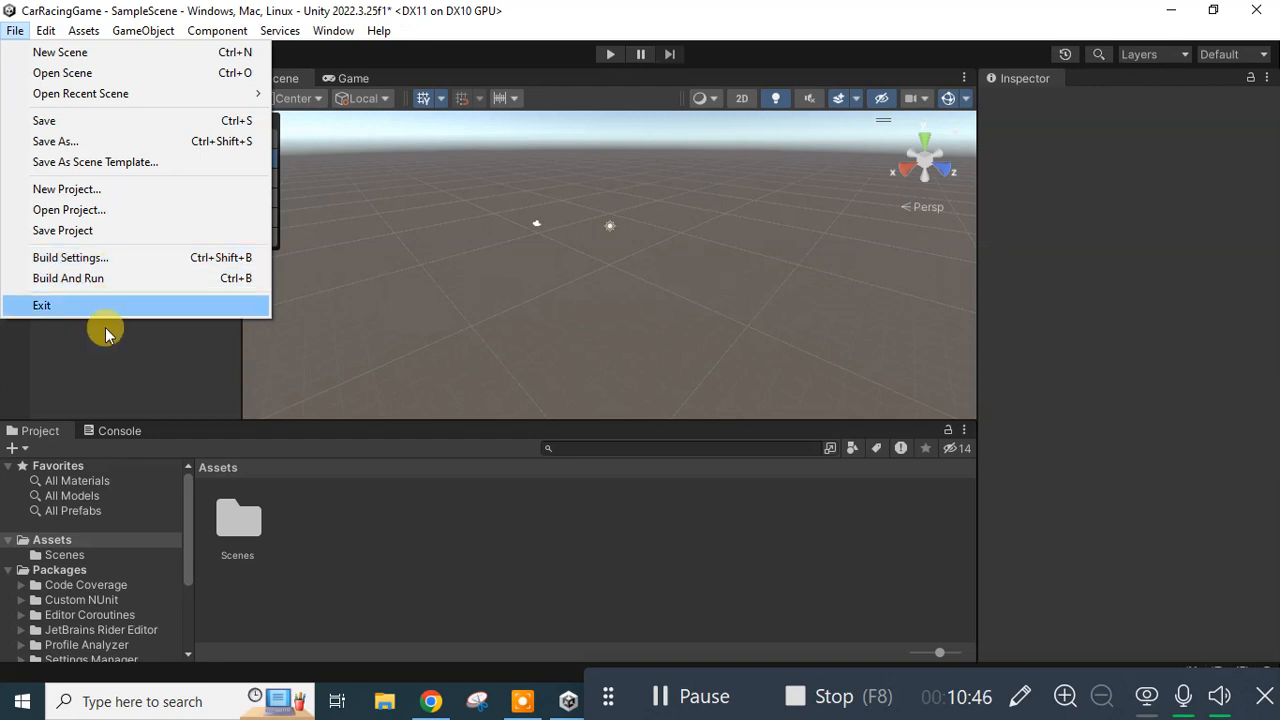
pyautogui.click(118, 368)
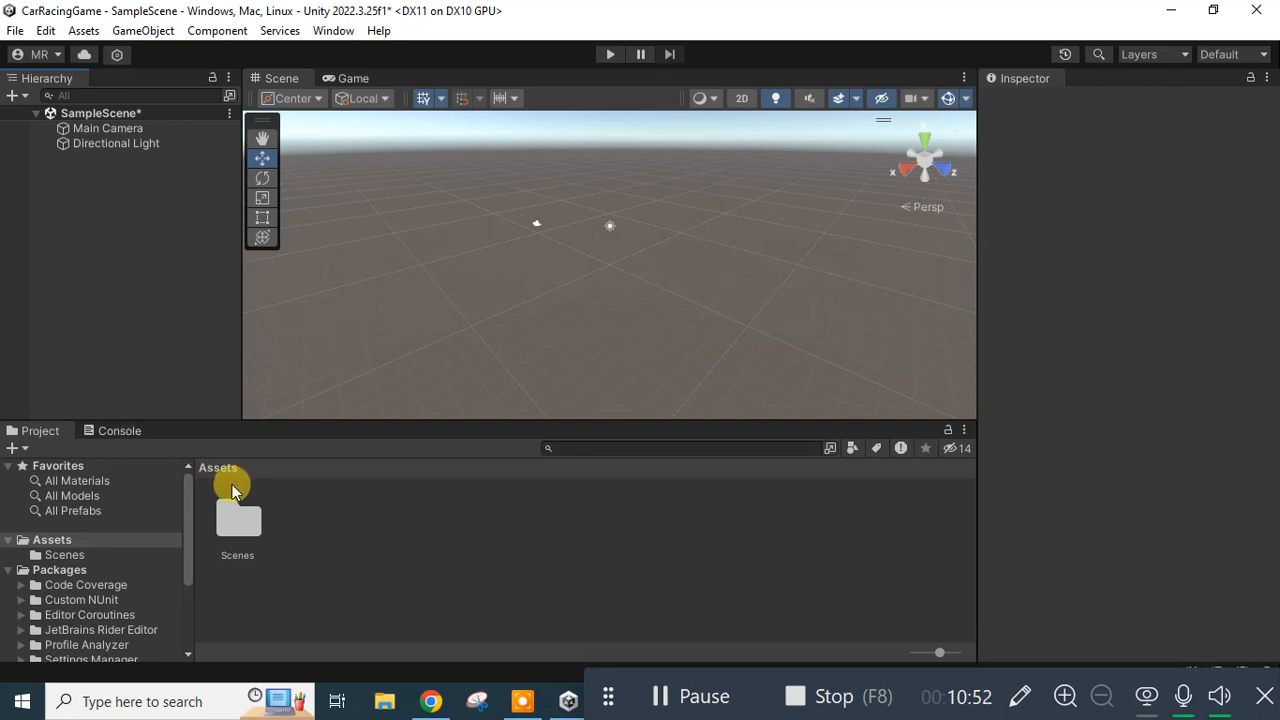
pyautogui.click(248, 538)
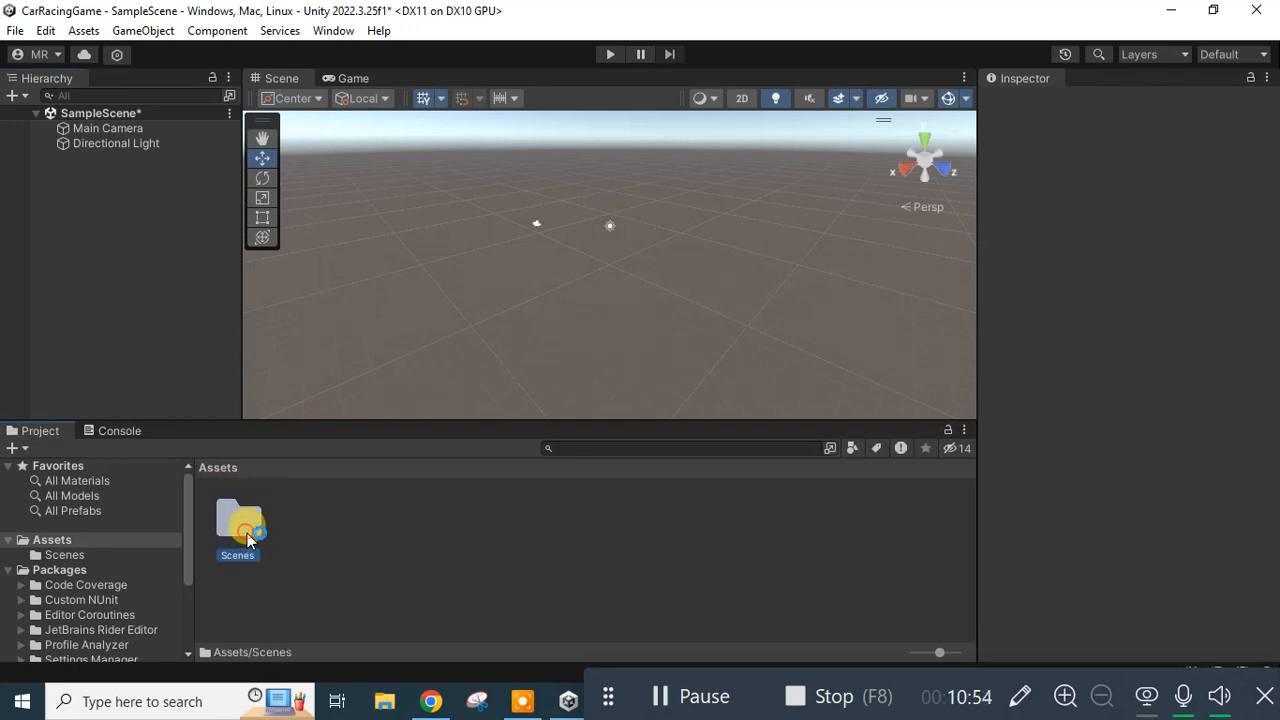
pyautogui.doubleClick(248, 538)
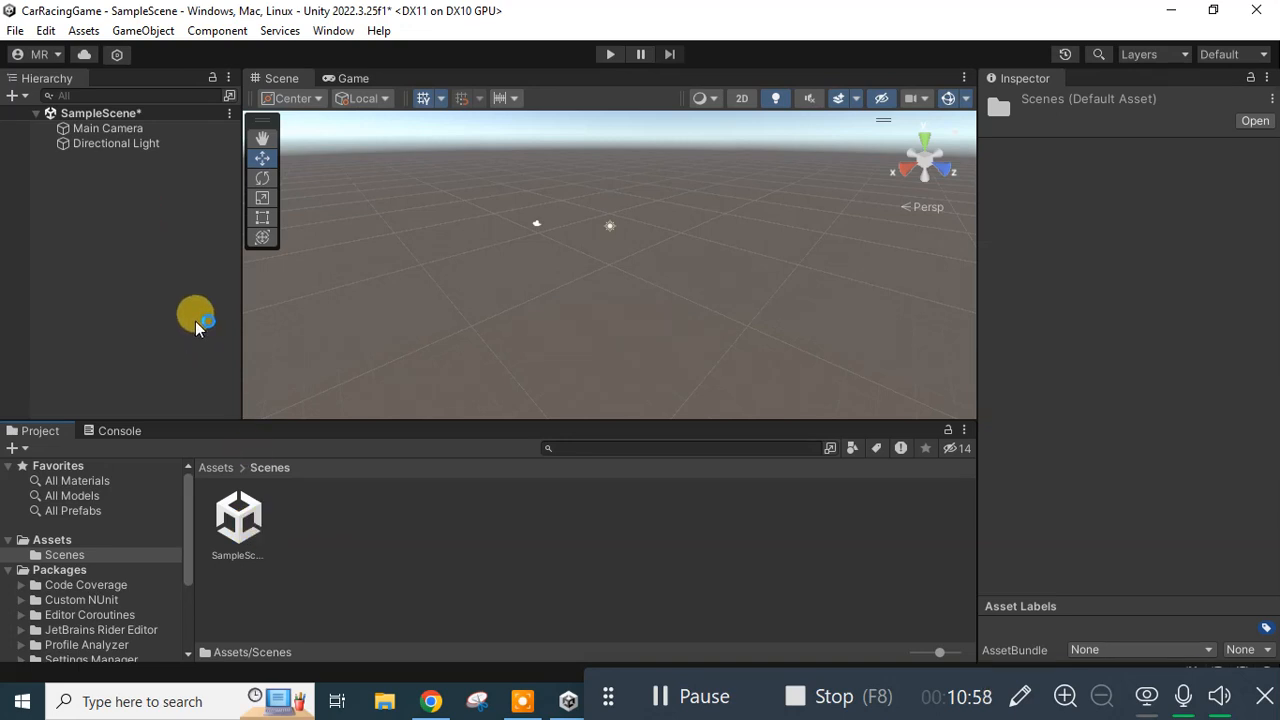
pyautogui.click(216, 467)
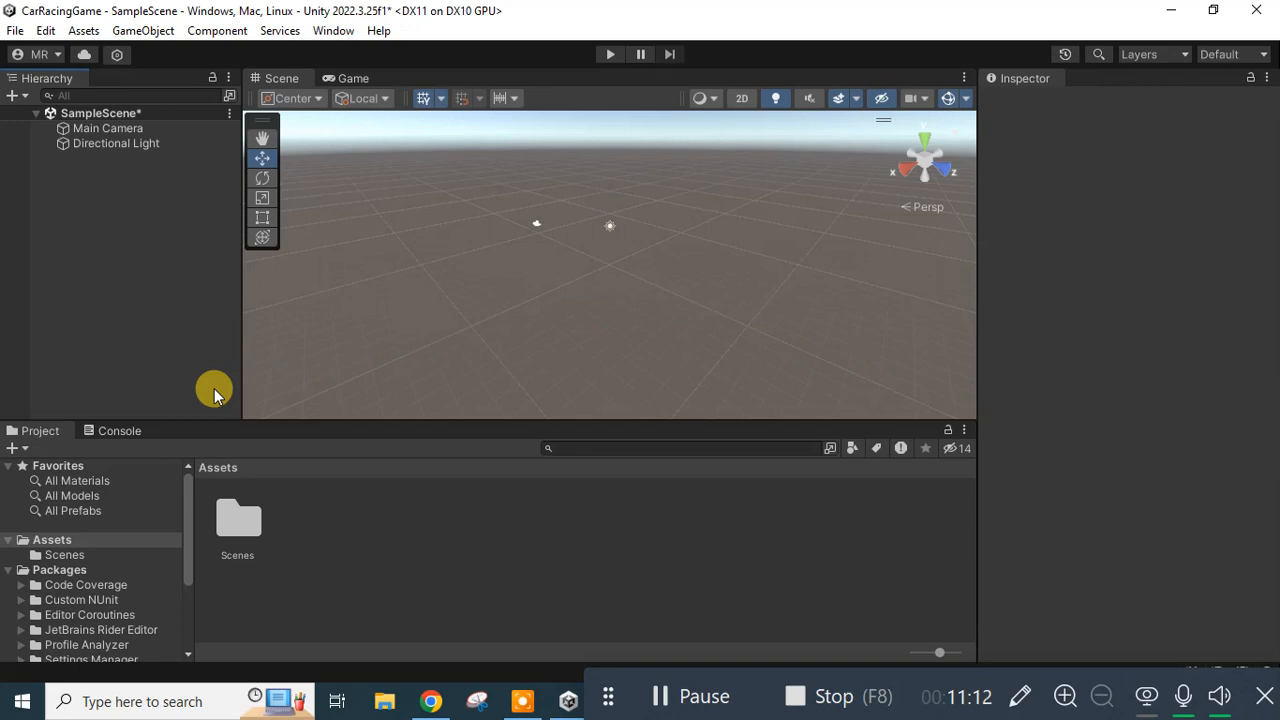
# View the Unity Registry packages in the Package Manager and close it.
pyautogui.click(343, 31)
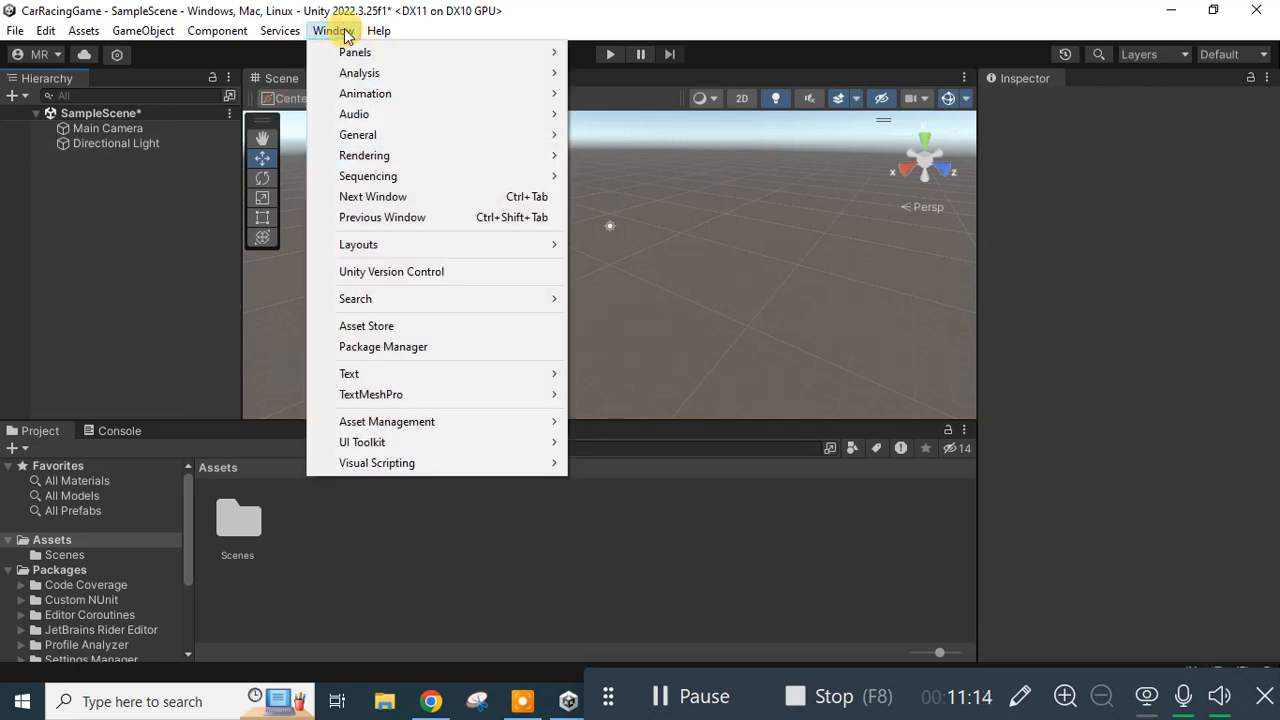
pyautogui.click(398, 348)
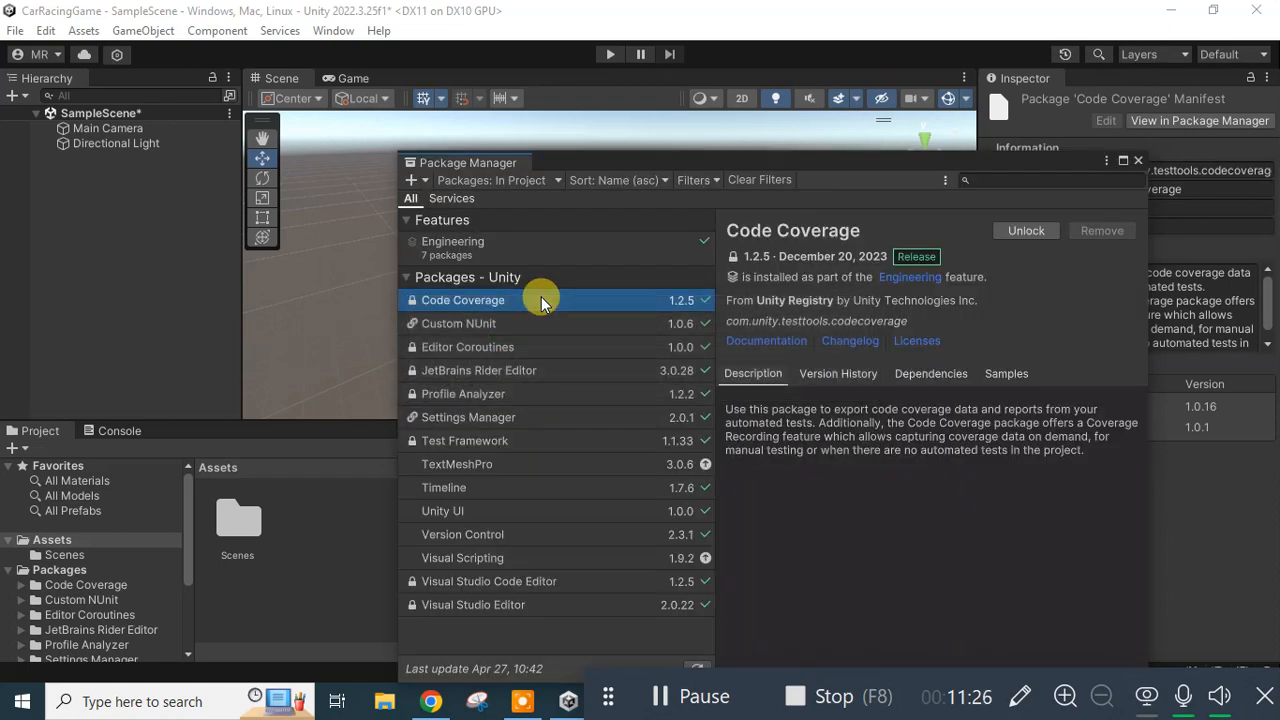
pyautogui.click(490, 184)
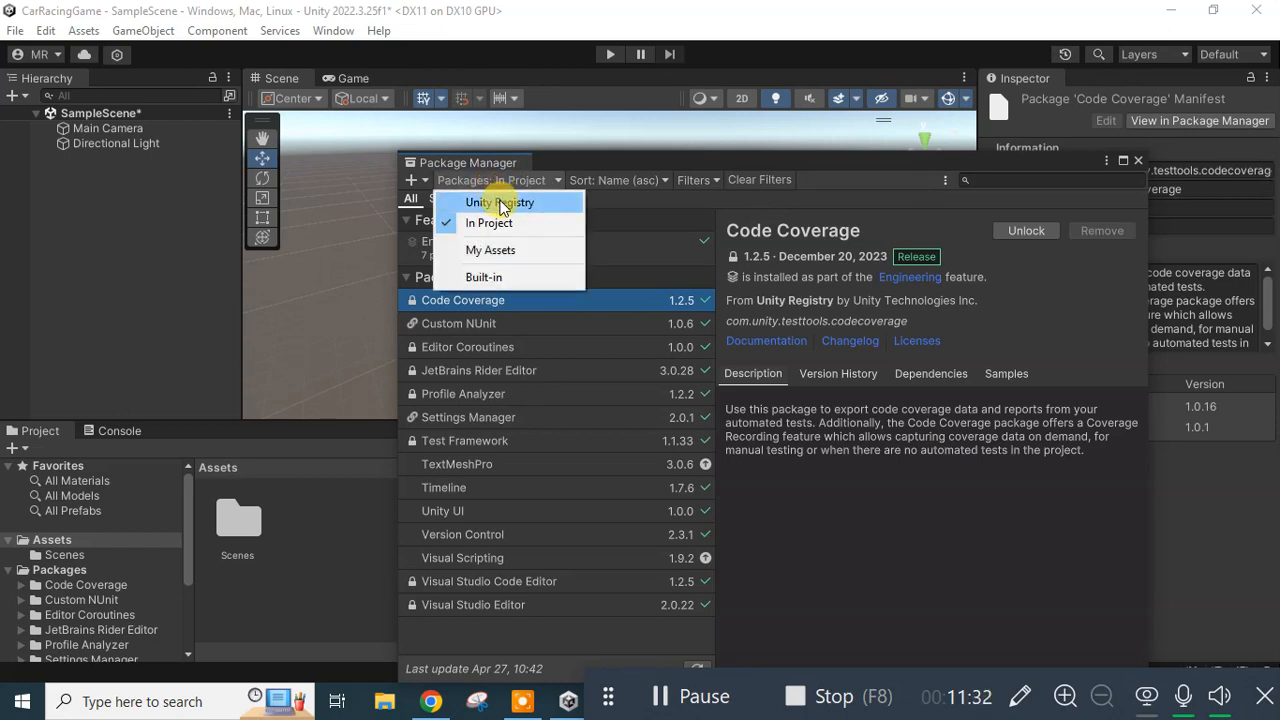
pyautogui.click(500, 202)
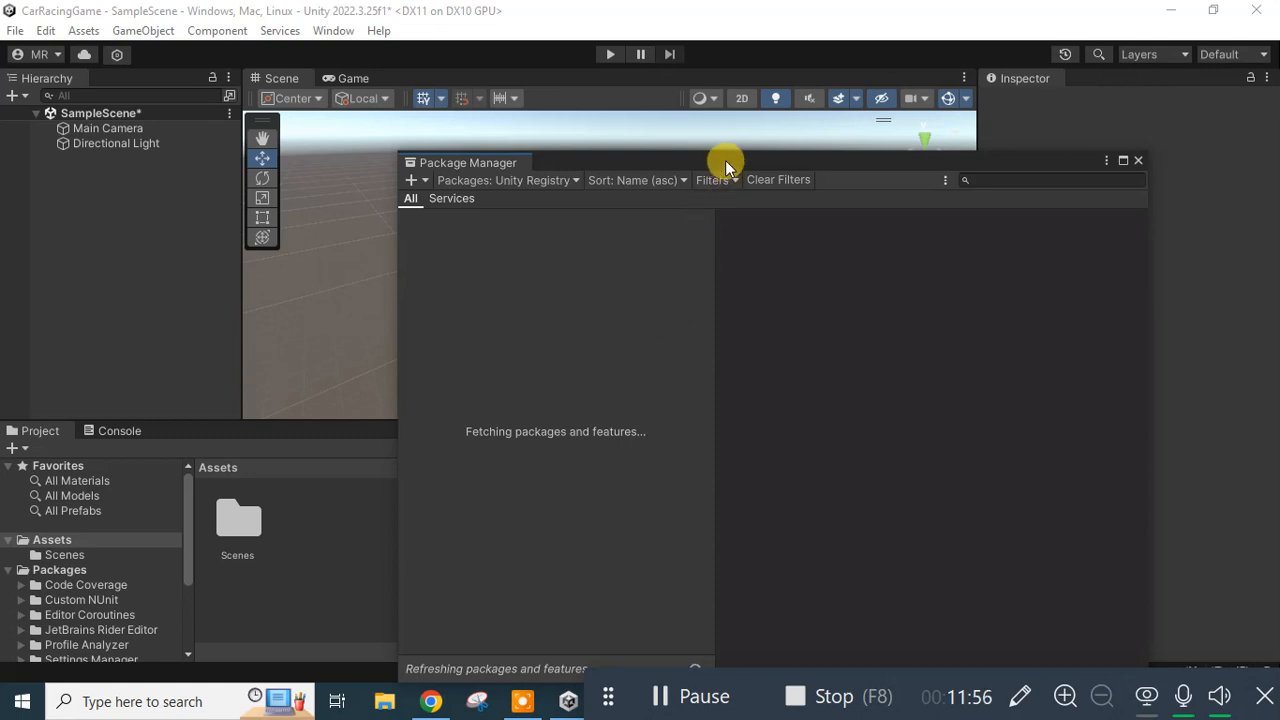
pyautogui.moveTo(725, 160); pyautogui.dragTo(707, 130)
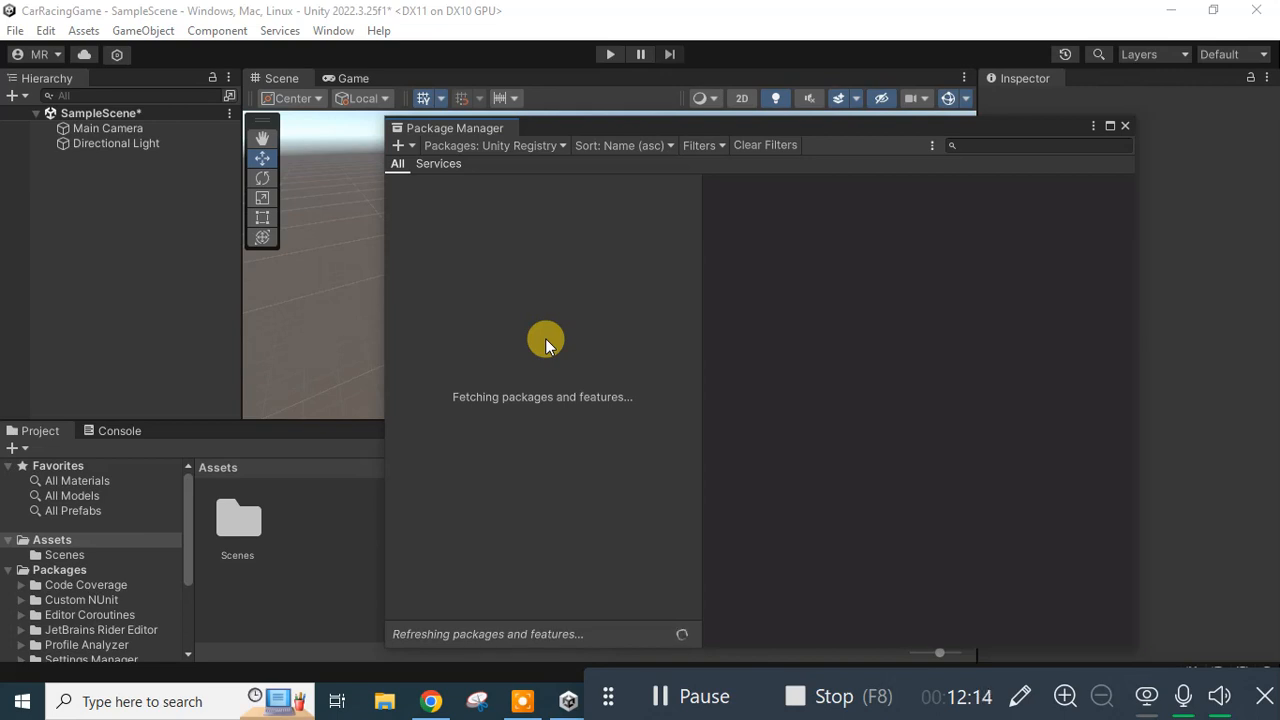
pyautogui.click(1124, 126)
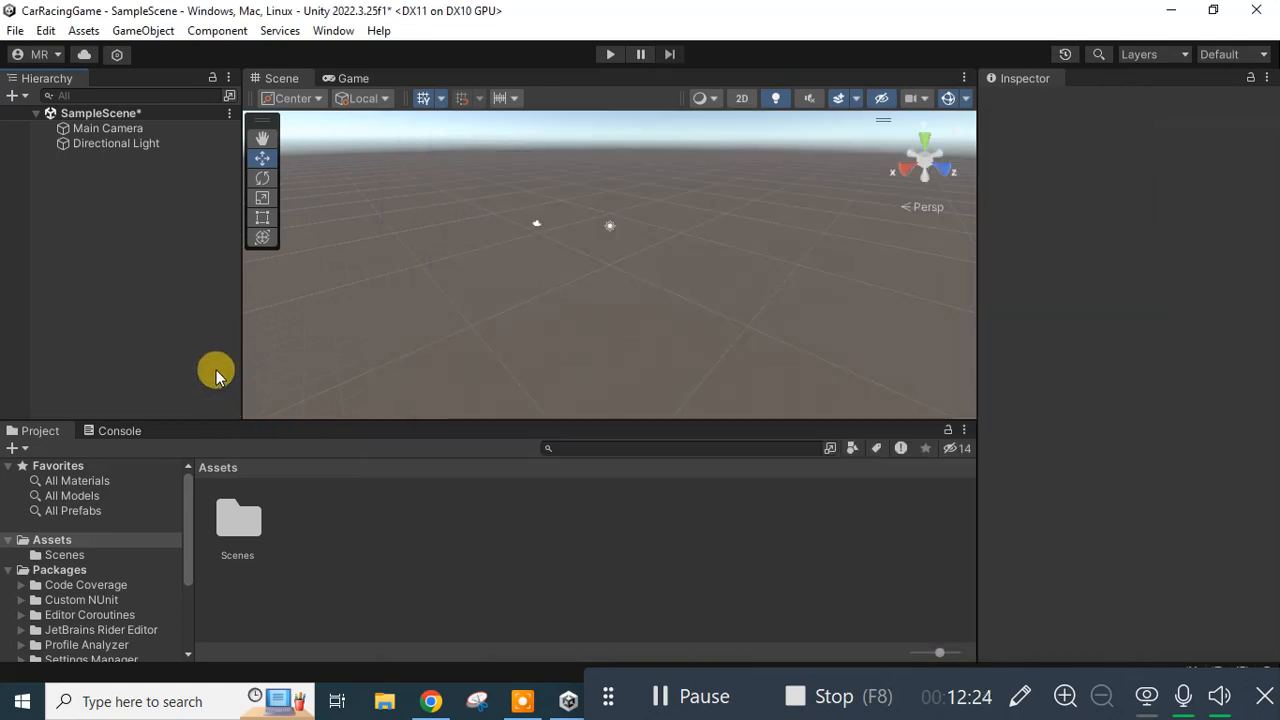
# Open the Scenes folder in Assets and show the SampleScene asset in File Explorer.
pyautogui.doubleClick(231, 518)
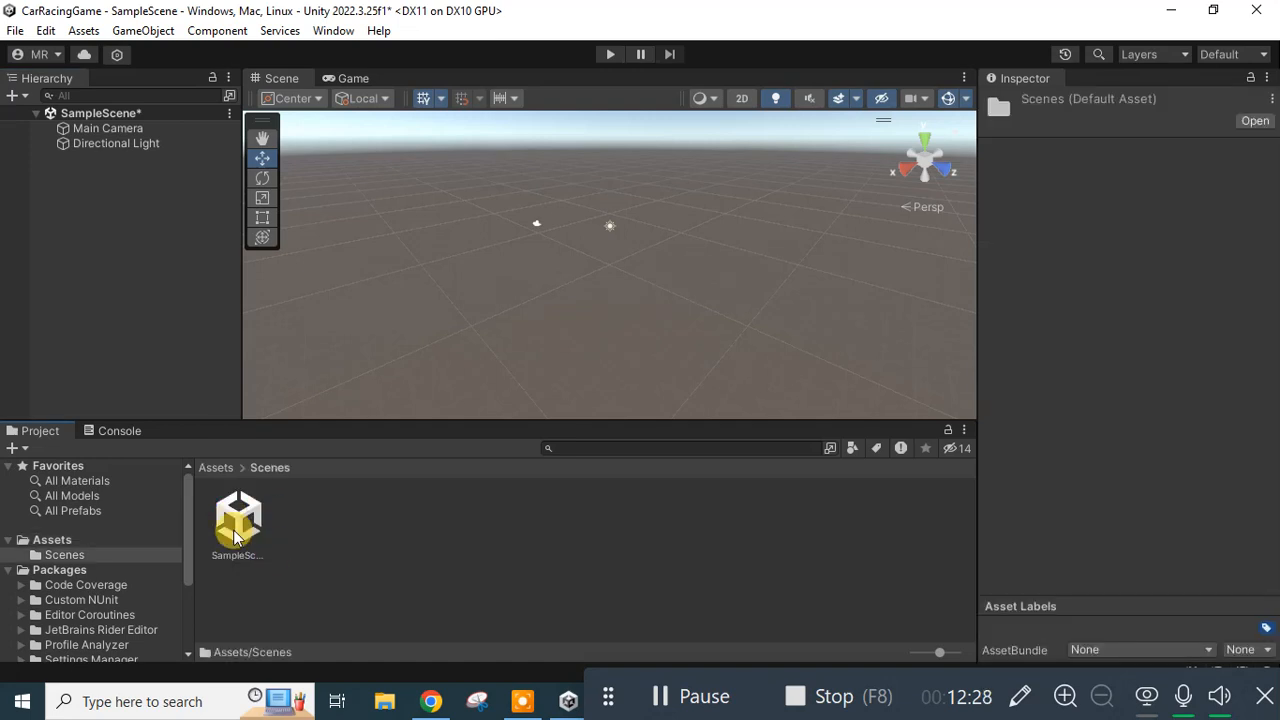
pyautogui.rightClick(235, 538)
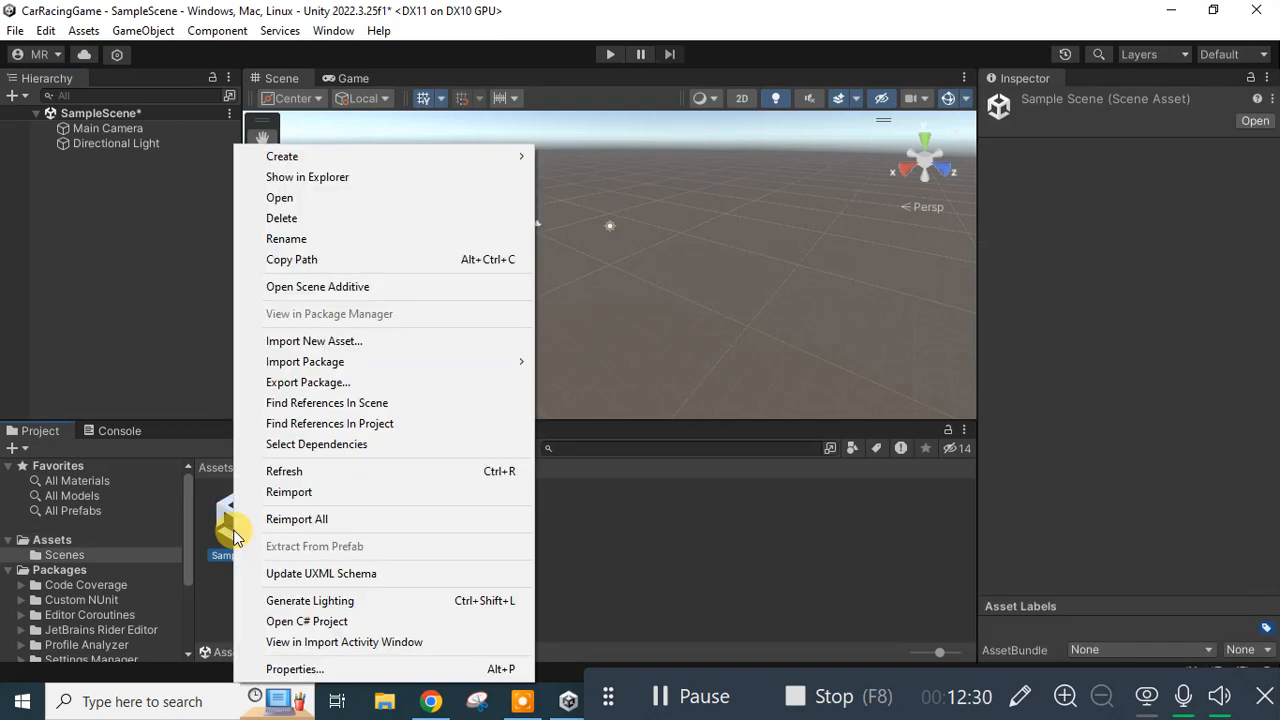
pyautogui.click(397, 178)
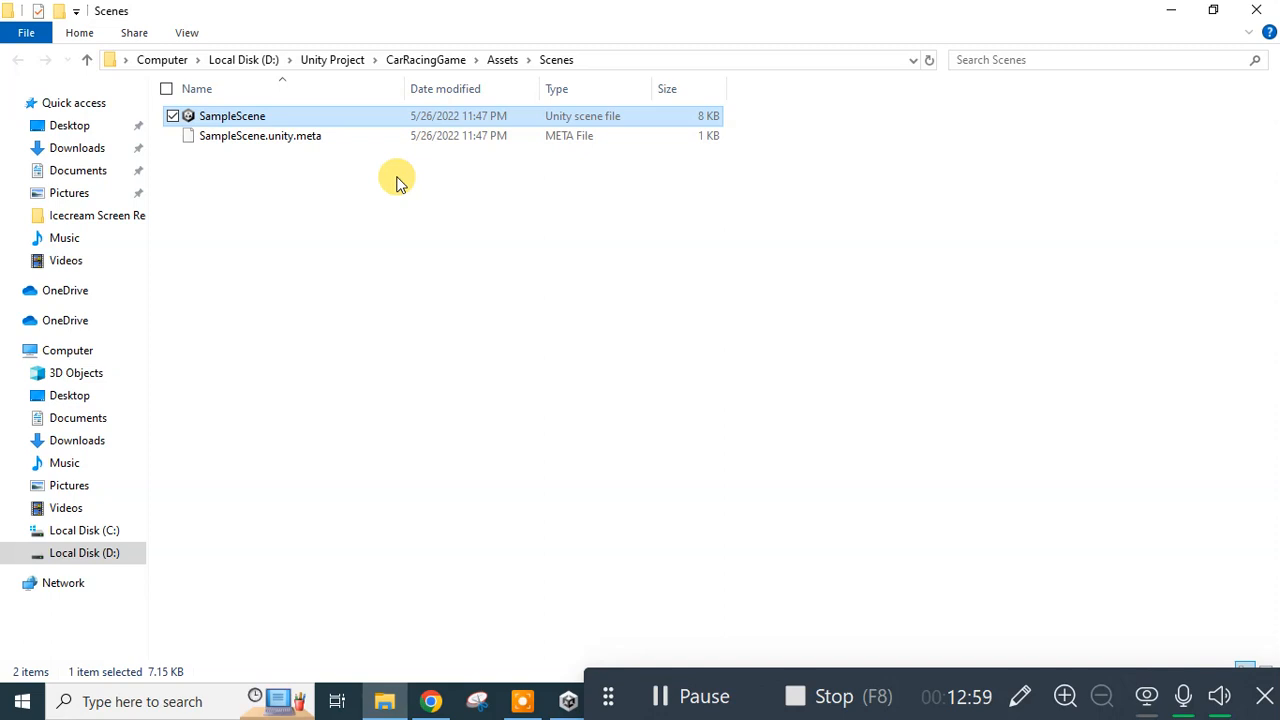
# Rename the SampleScene Unity scene file to MainHomeScreen and close the File Explorer window.
pyautogui.doubleClick(272, 117)
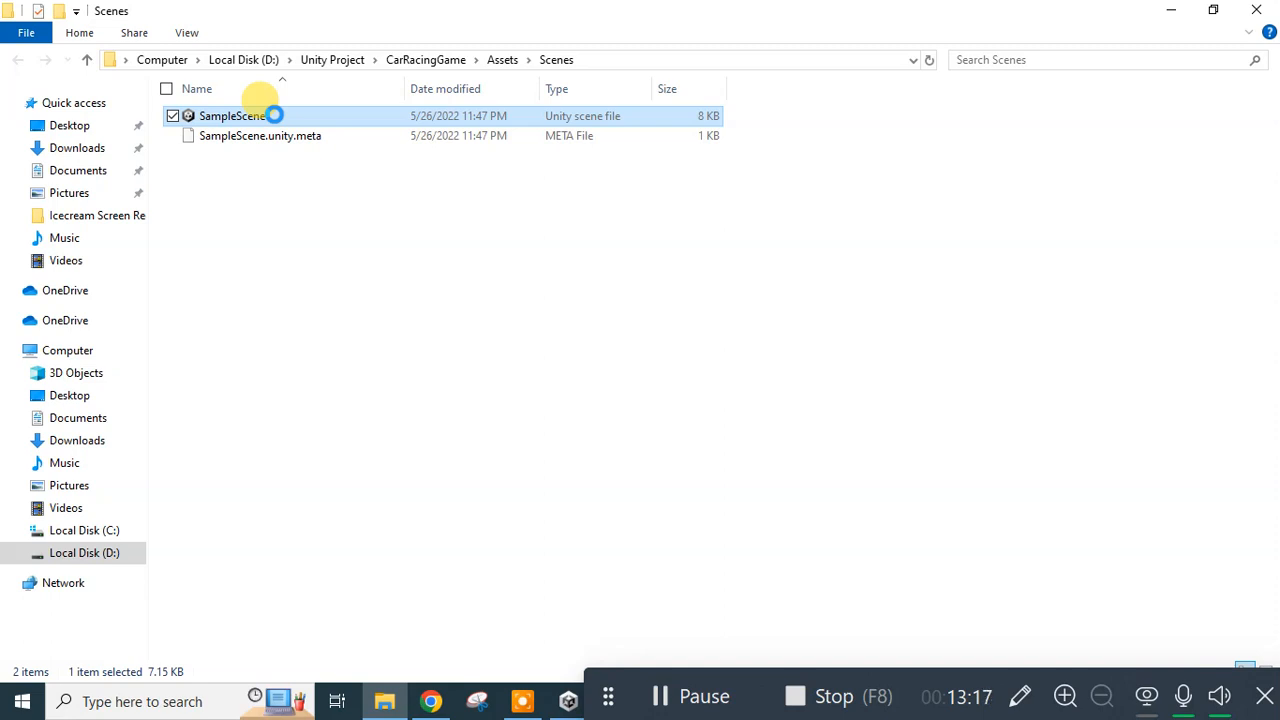
pyautogui.rightClick(277, 117)
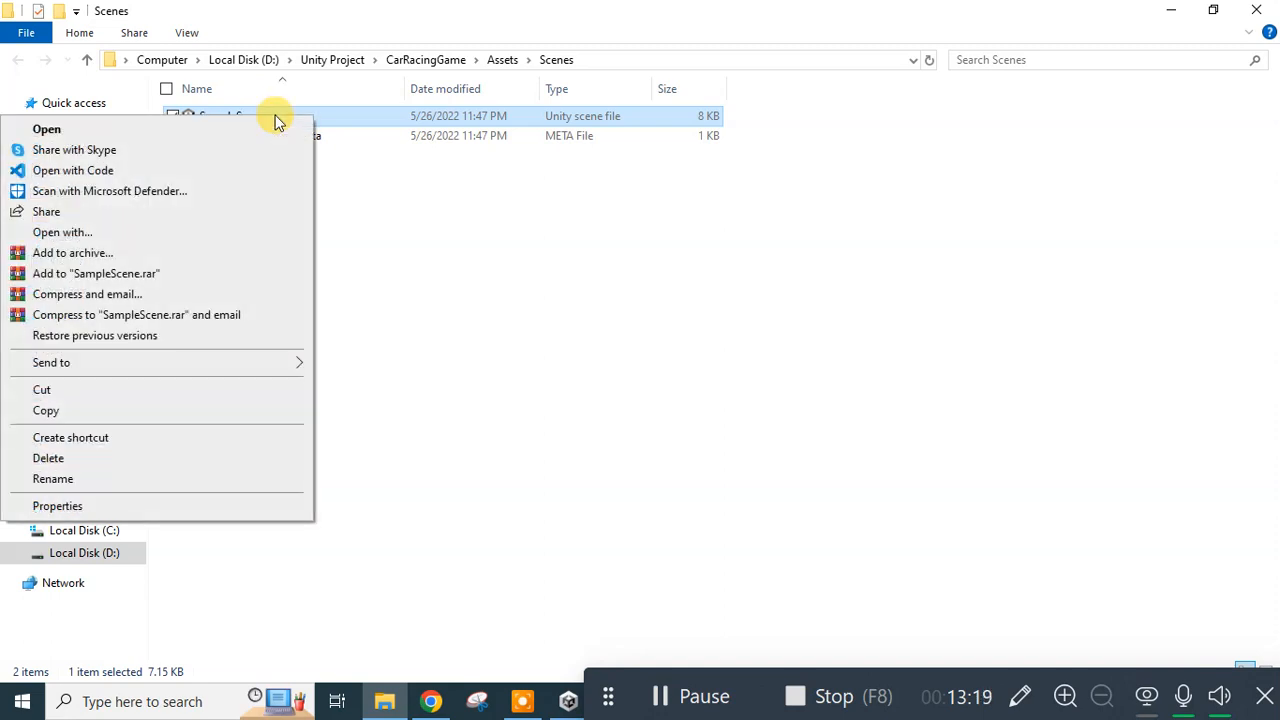
pyautogui.click(213, 478)
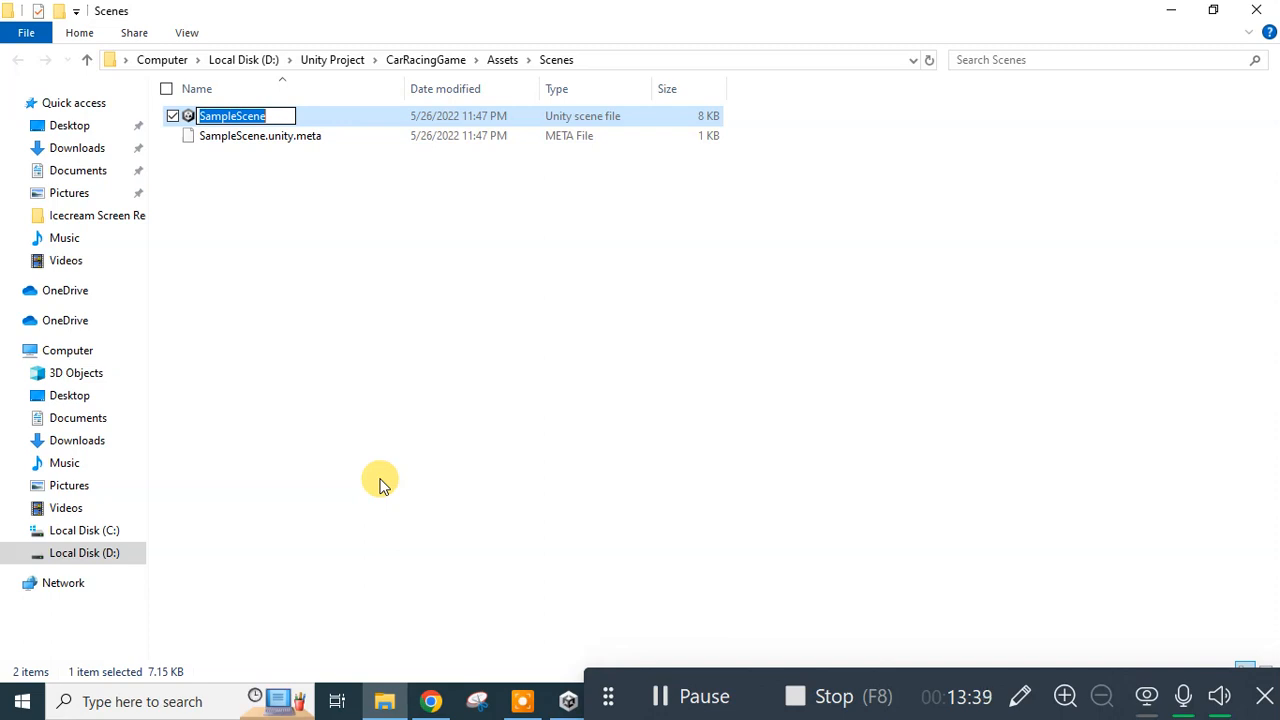
pyautogui.write('ai')
pyautogui.press('BackSpace')
pyautogui.press('BackSpace')
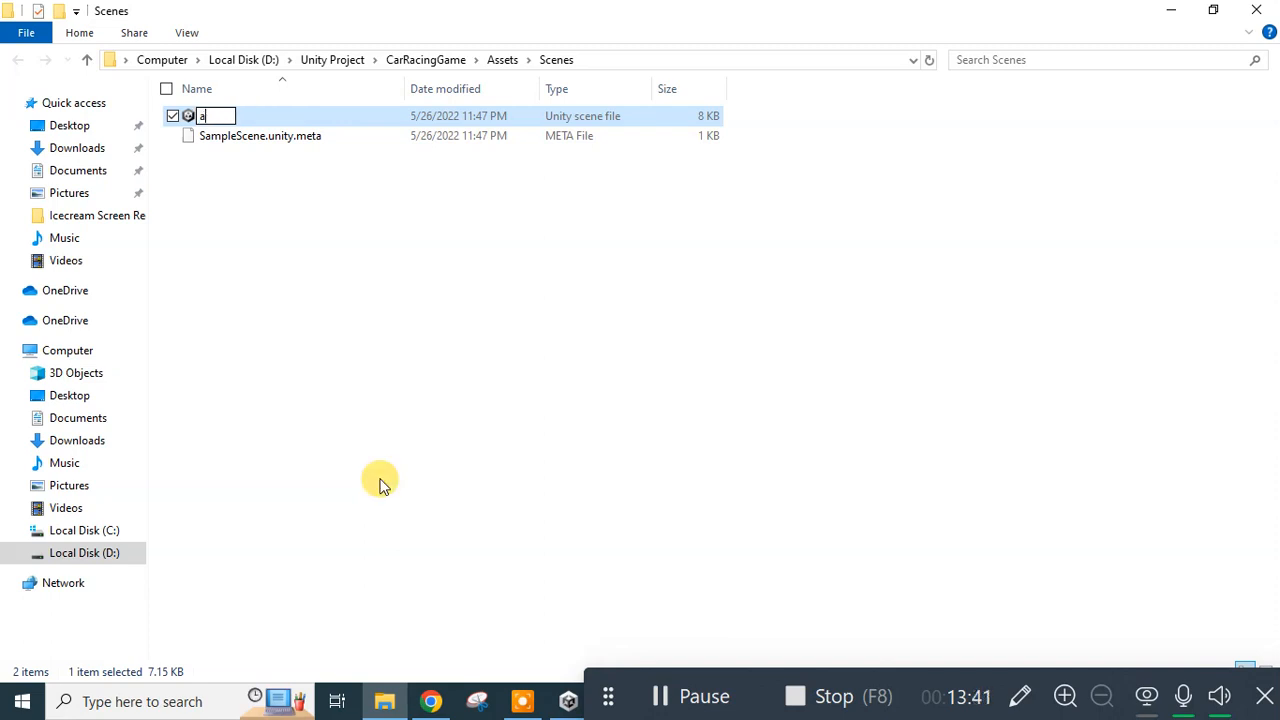
pyautogui.write('MainHom')
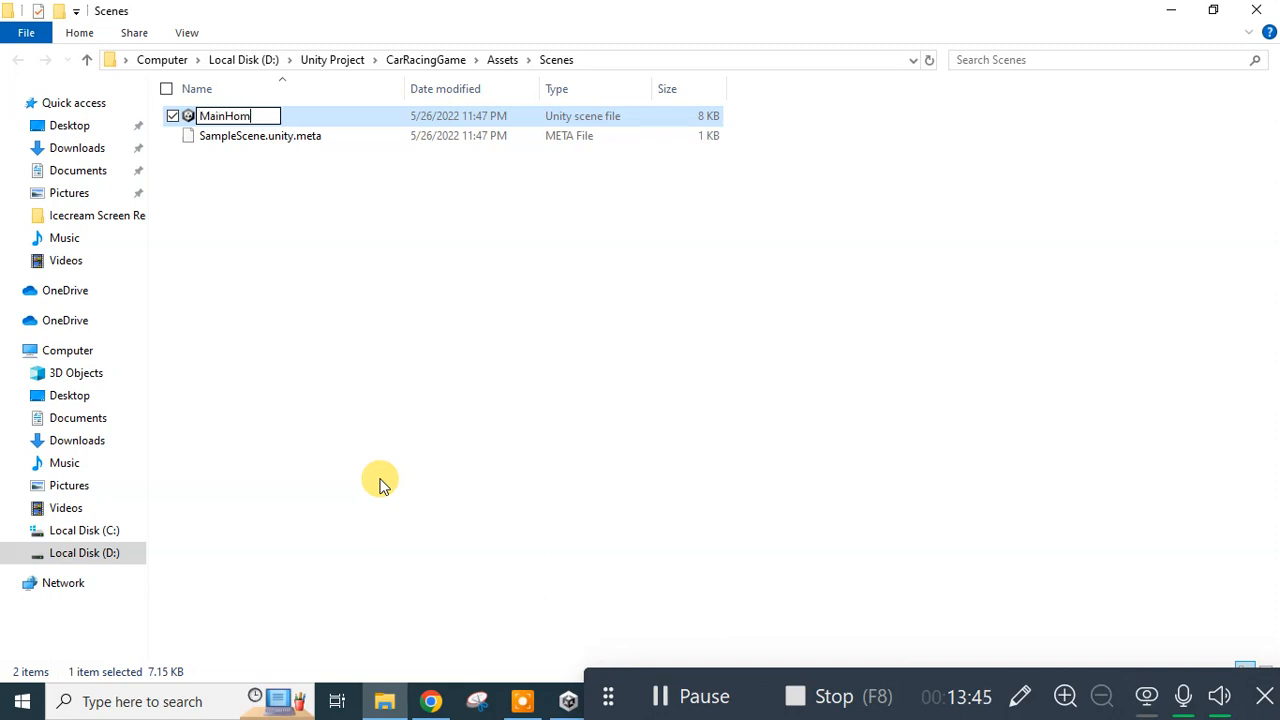
pyautogui.write('eScreen')
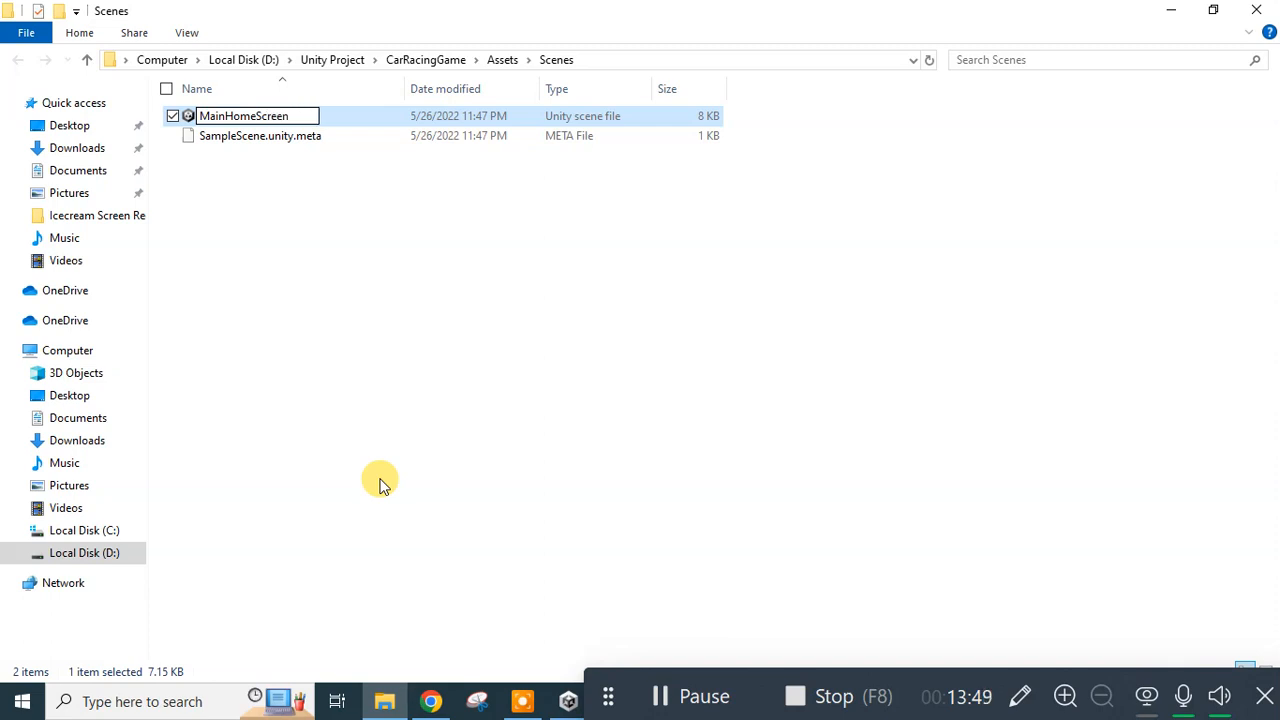
pyautogui.click(379, 484)
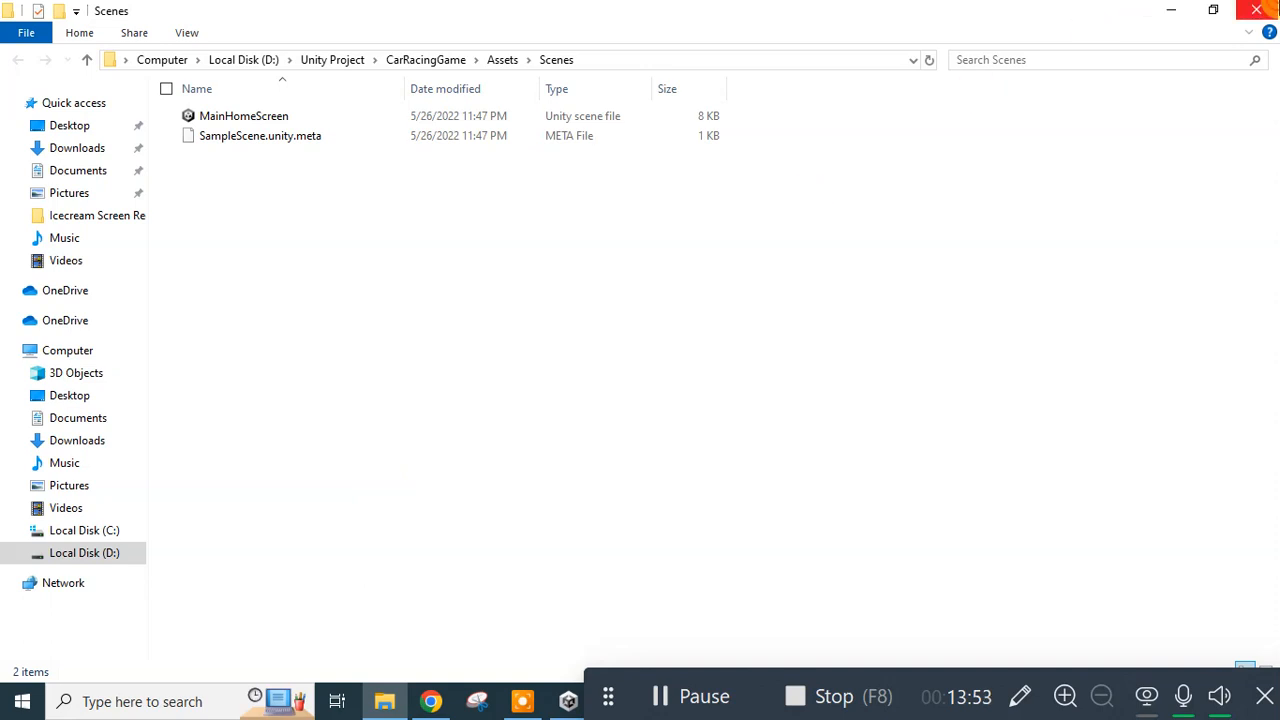
pyautogui.click(1256, 10)
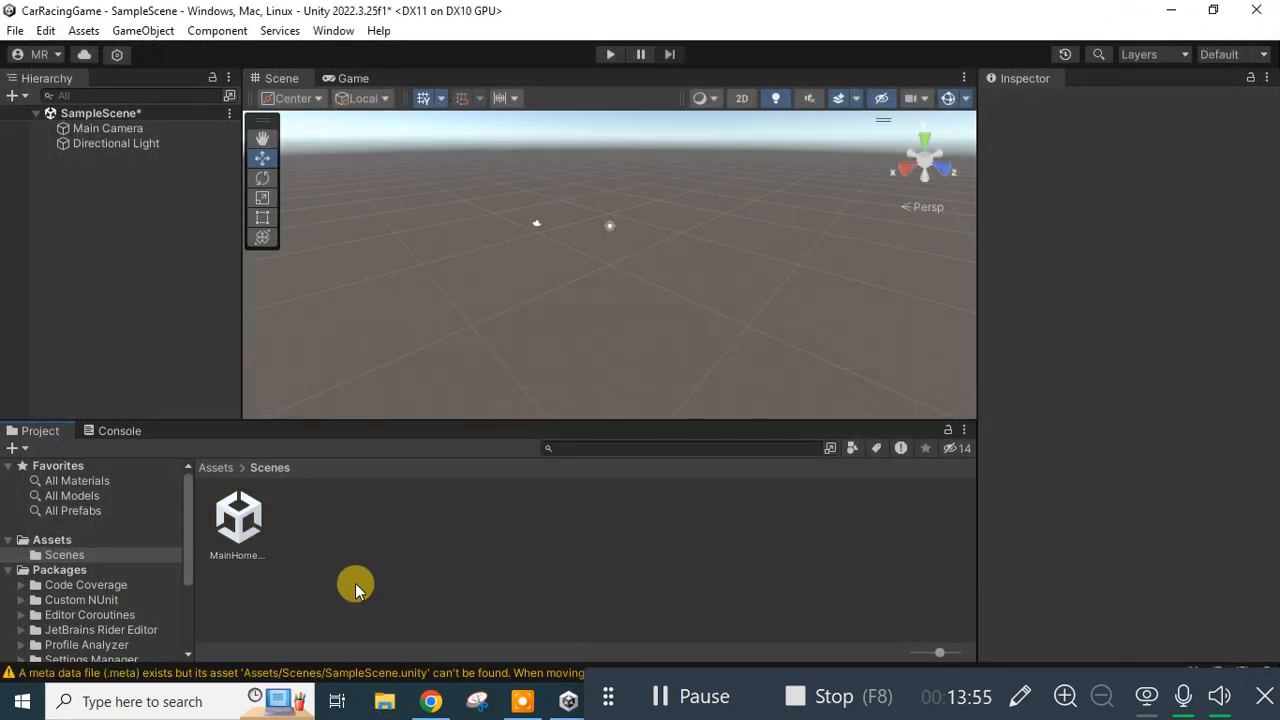
# Open the MainHomeScreen scene without saving SampleScene's changes, and return to the Assets folder.
pyautogui.doubleClick(227, 536)
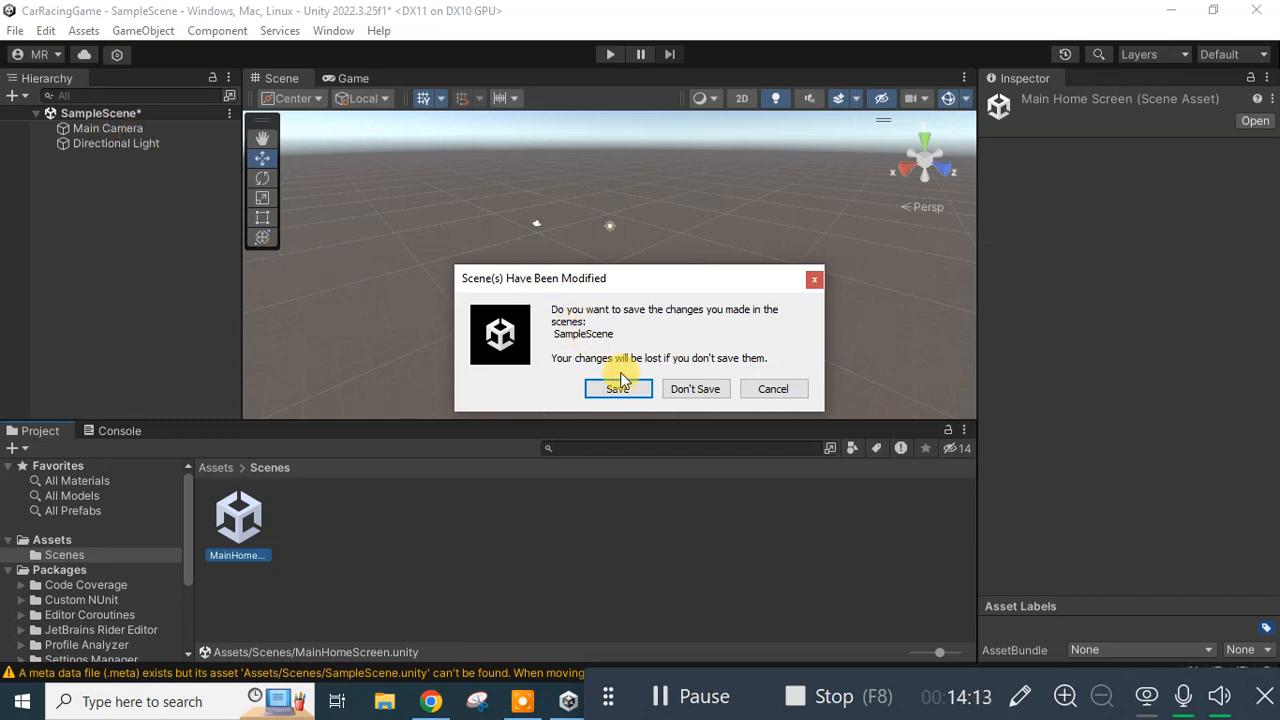
pyautogui.click(687, 392)
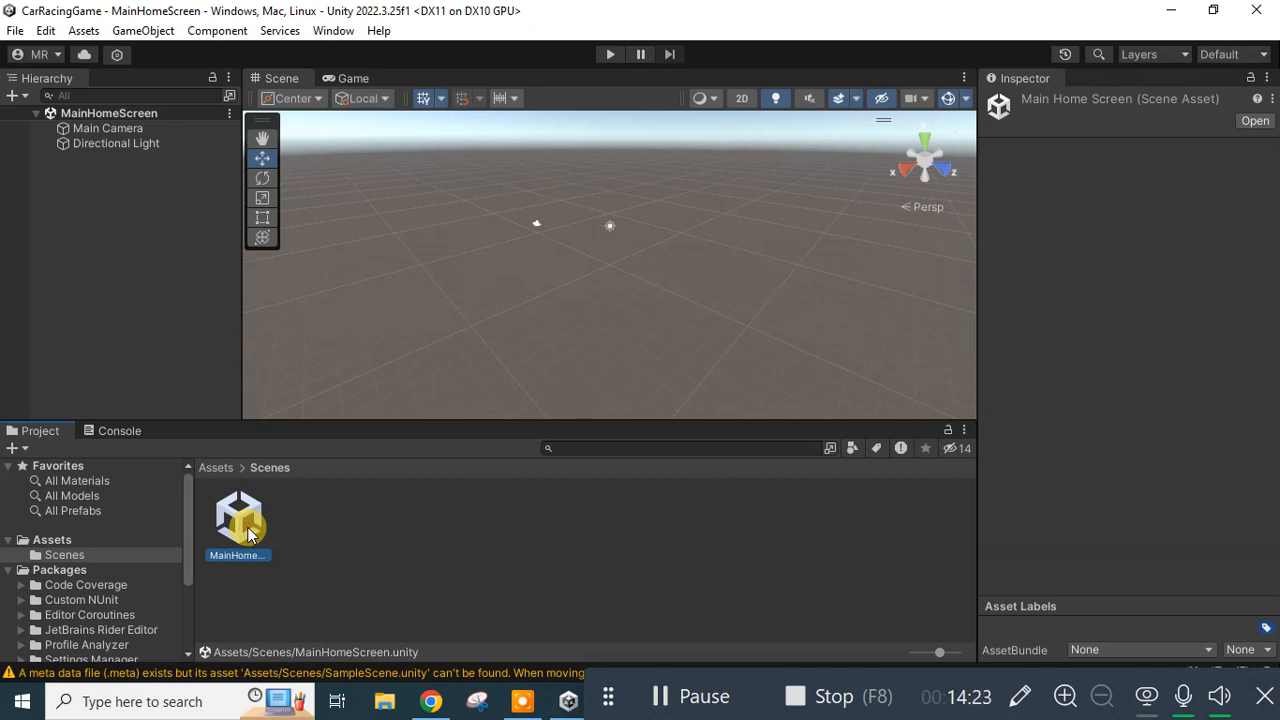
pyautogui.click(216, 468)
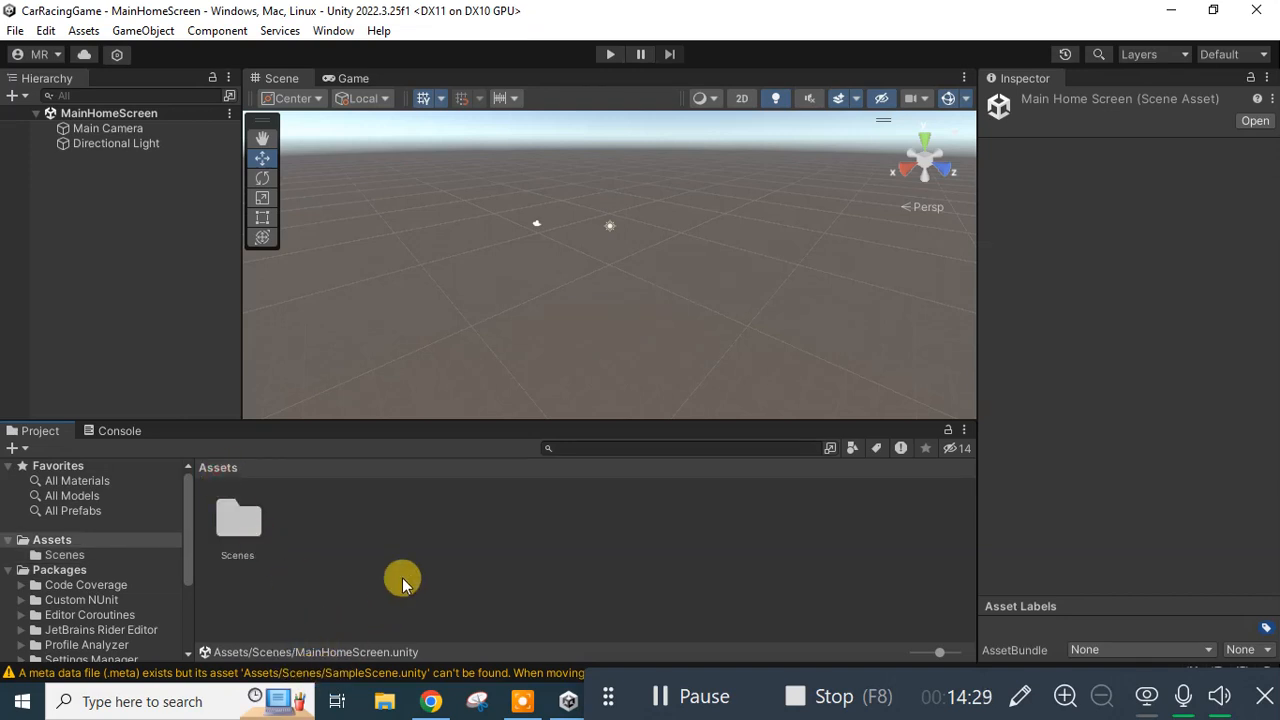
# Clear the warning from the Console and return to the project's Assets view.
pyautogui.click(120, 432)
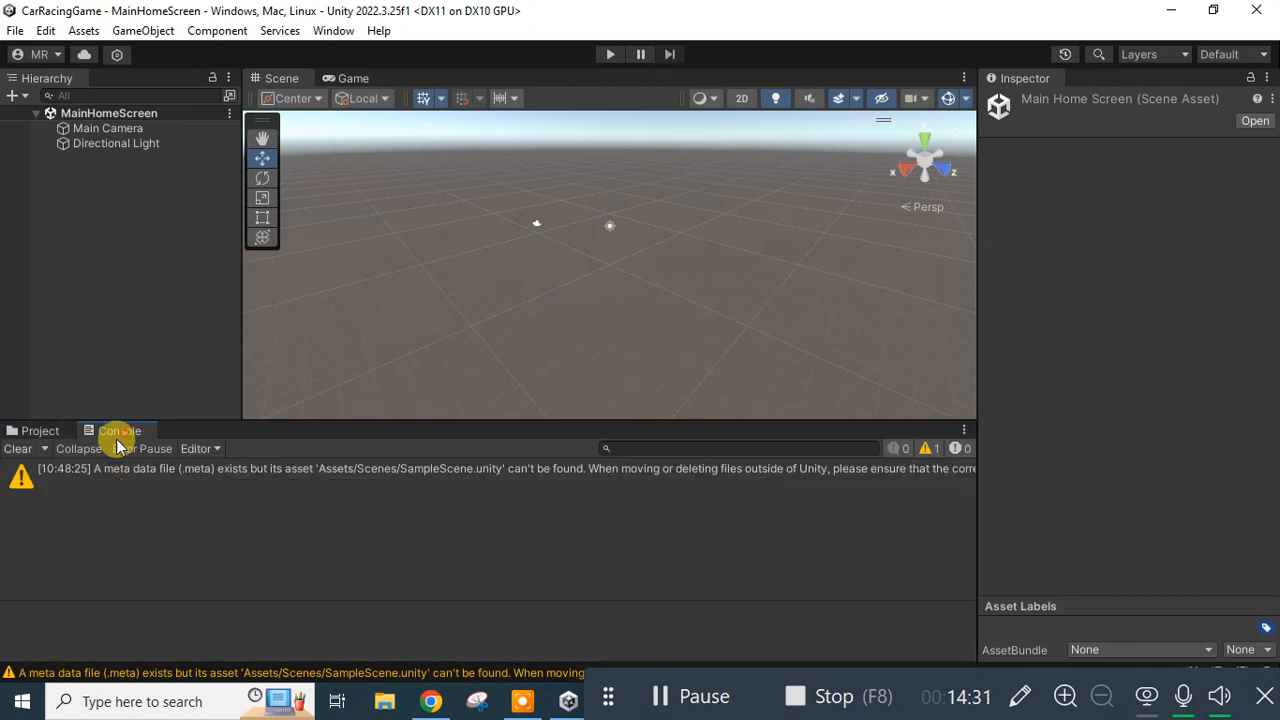
pyautogui.click(15, 450)
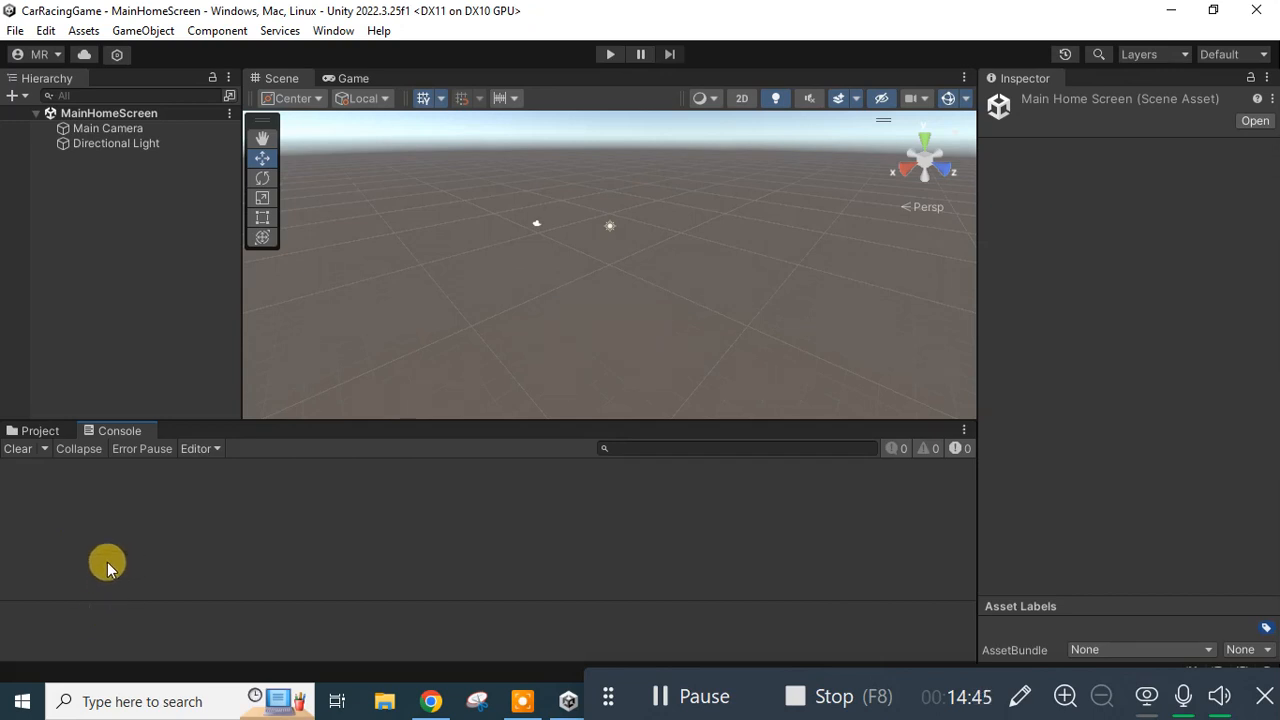
pyautogui.click(30, 436)
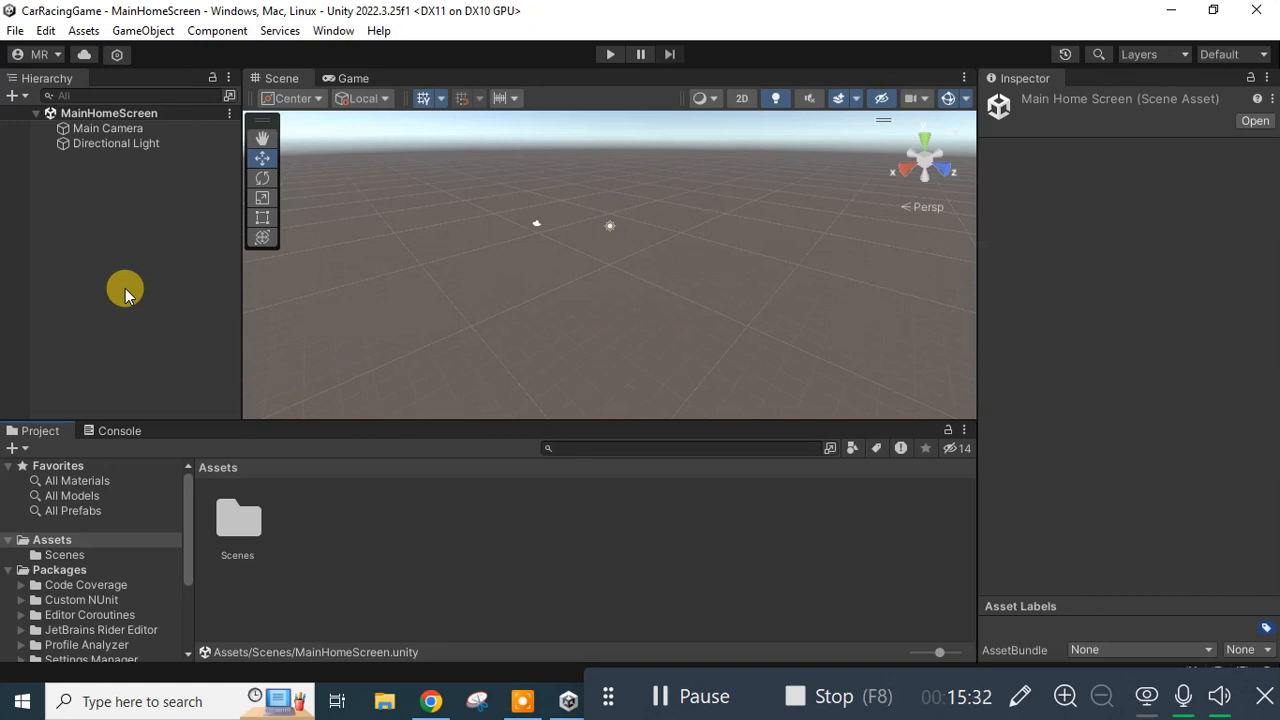
# Switch to the Realistic Car Controller page in Chrome and review its feature images, leading features and download options.
pyautogui.click(706, 700)
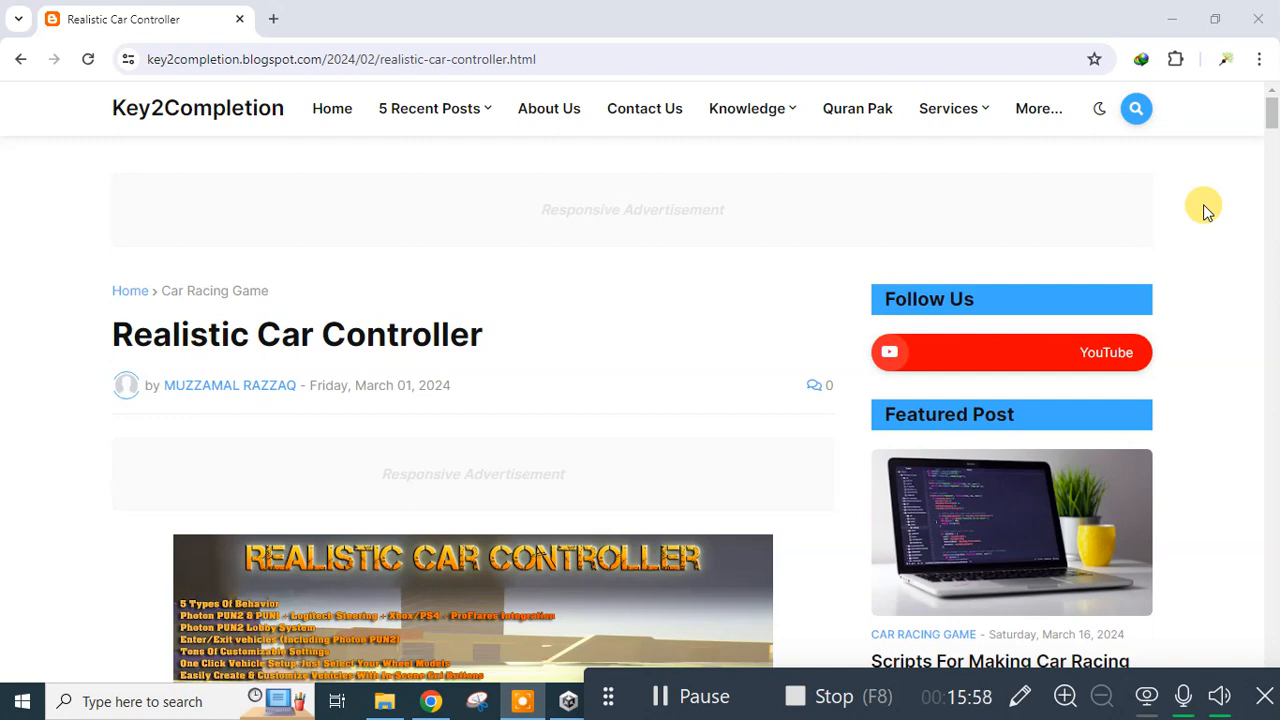
pyautogui.scroll(-1, 1203, 204)
pyautogui.scroll(-3, 1203, 204)
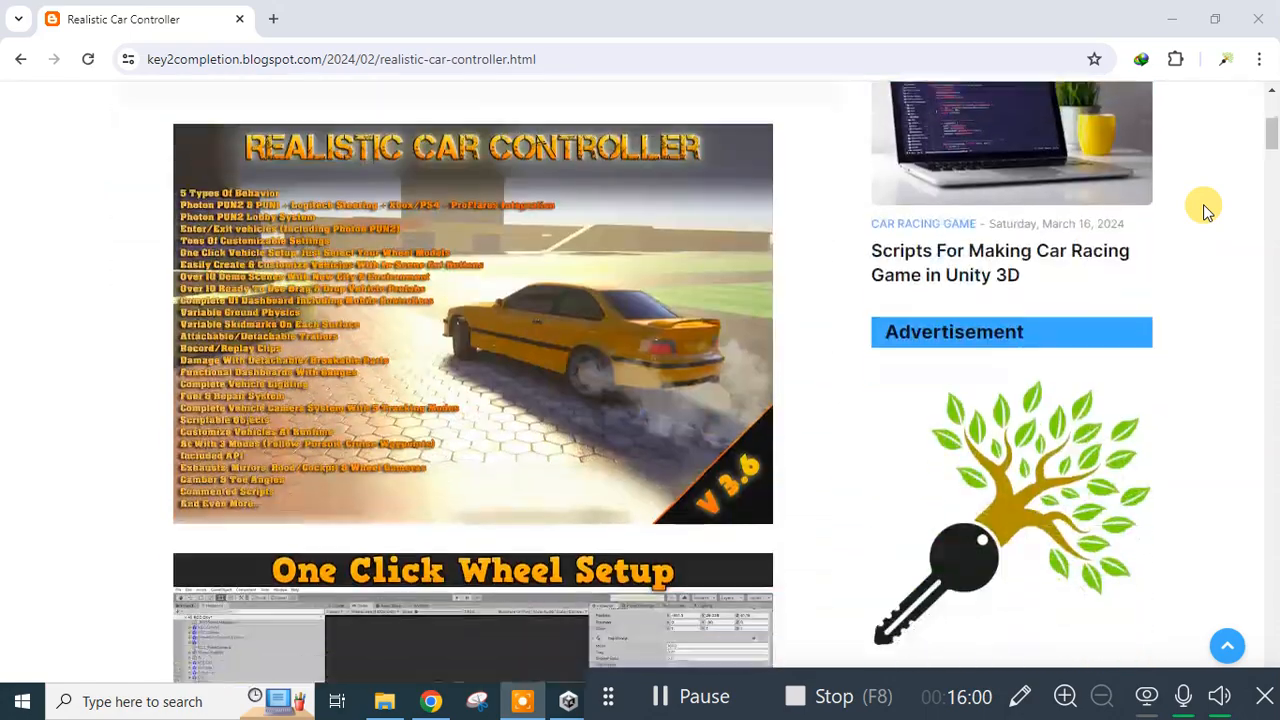
pyautogui.scroll(-10, 1203, 204)
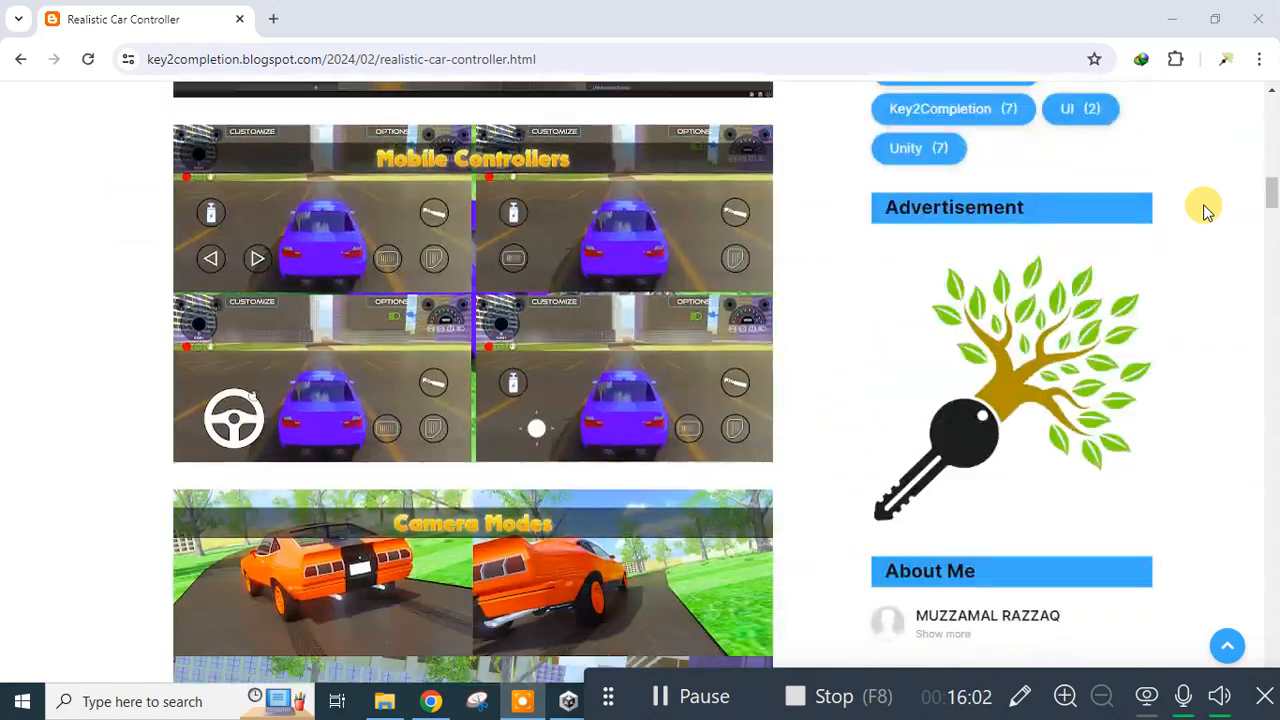
pyautogui.scroll(-17, 1205, 210)
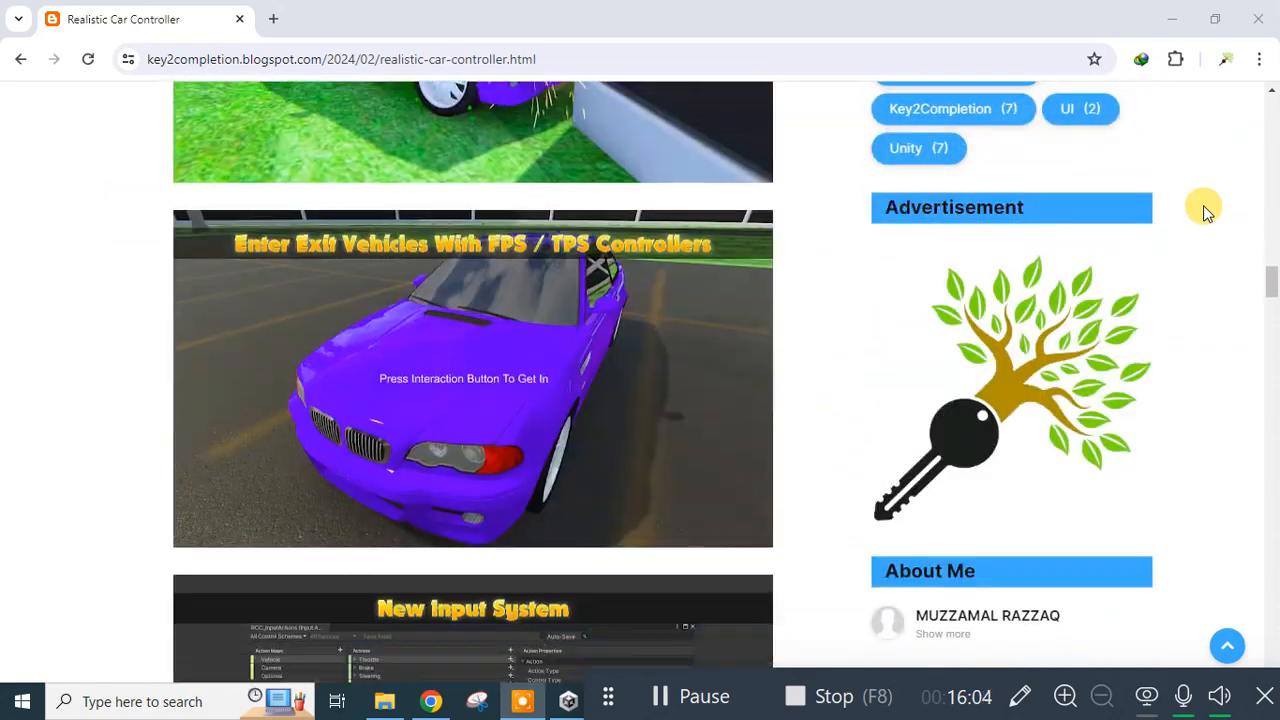
pyautogui.scroll(-14, 1205, 210)
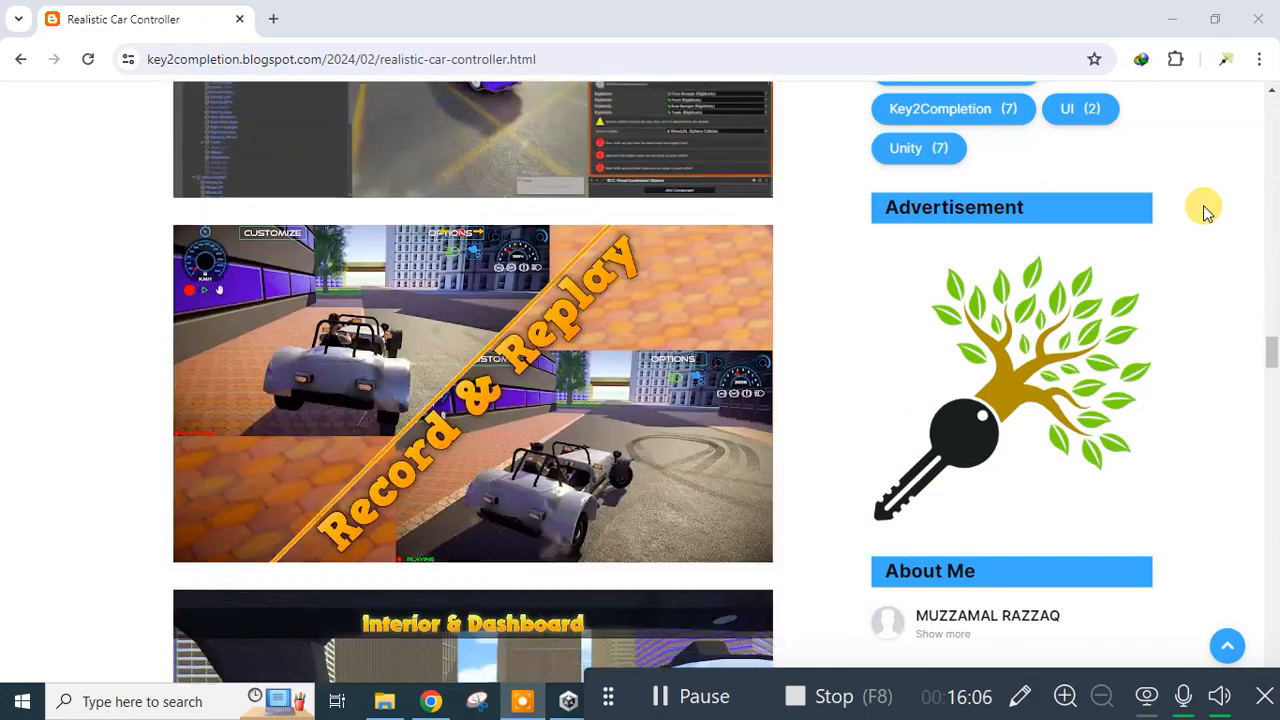
pyautogui.scroll(-14, 1205, 210)
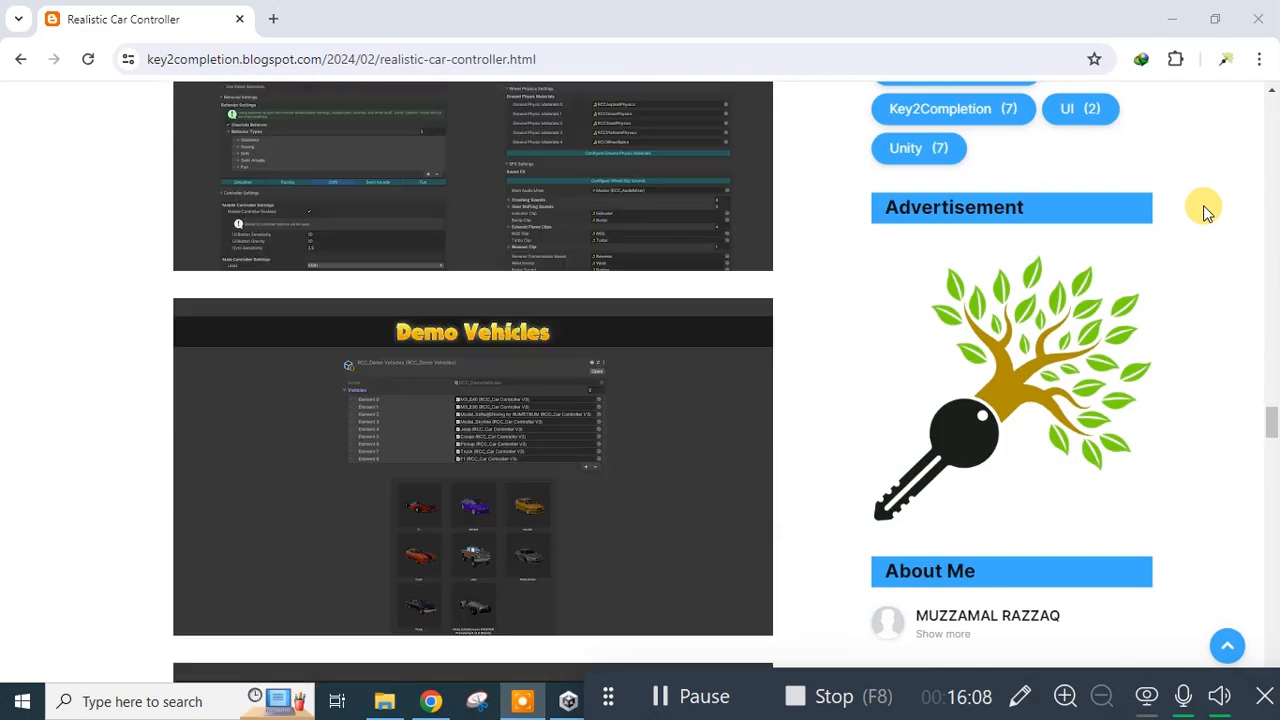
pyautogui.scroll(-16, 1205, 210)
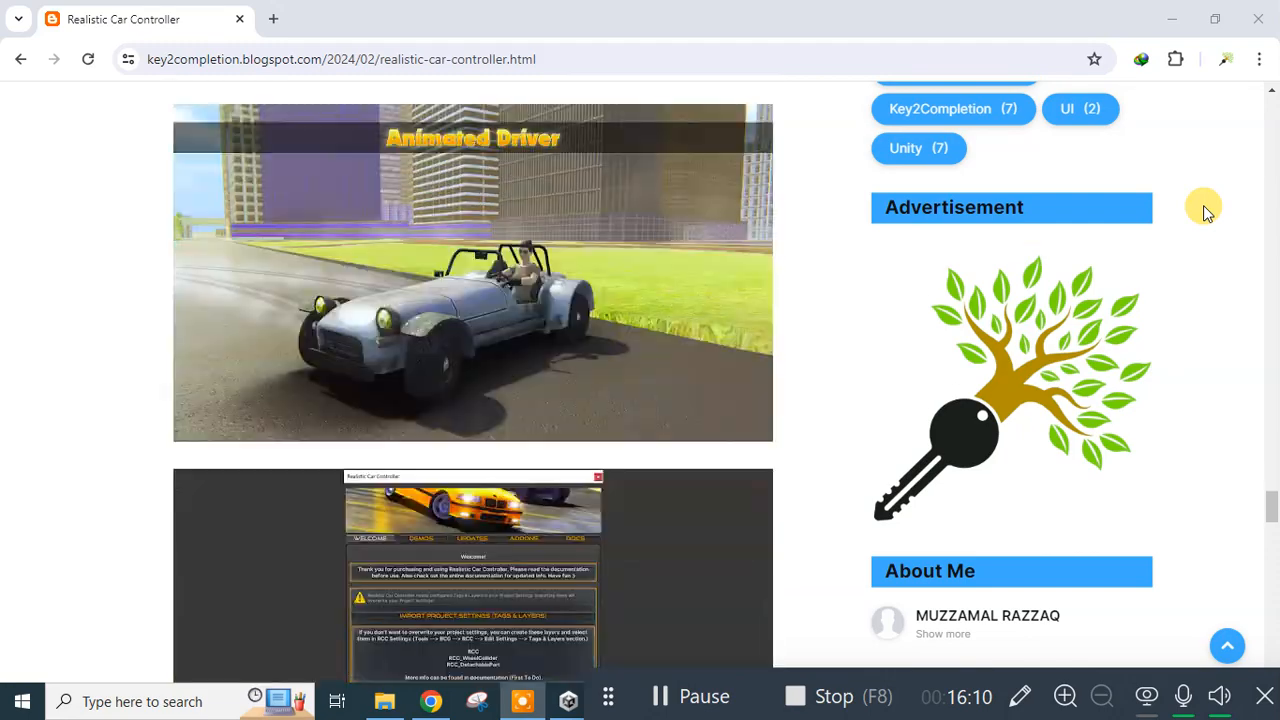
pyautogui.scroll(-10, 1203, 205)
pyautogui.scroll(3, 1203, 205)
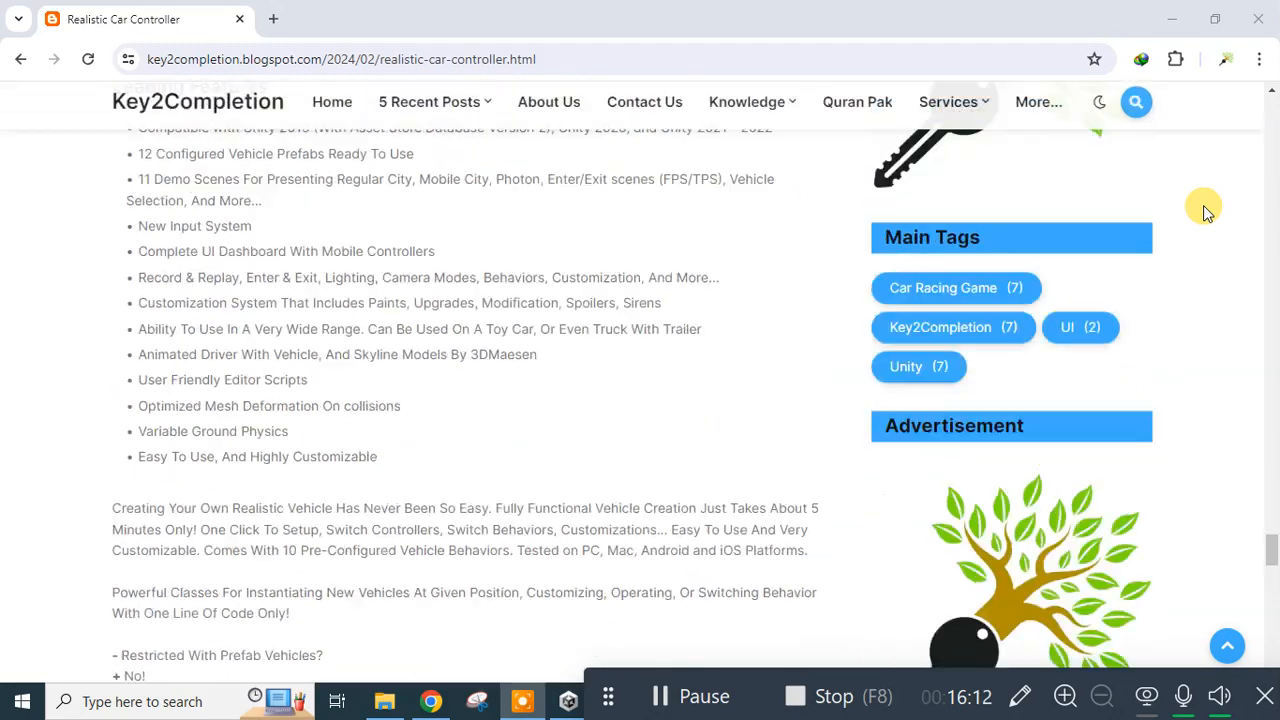
pyautogui.scroll(5, 1203, 205)
pyautogui.scroll(-4, 1203, 205)
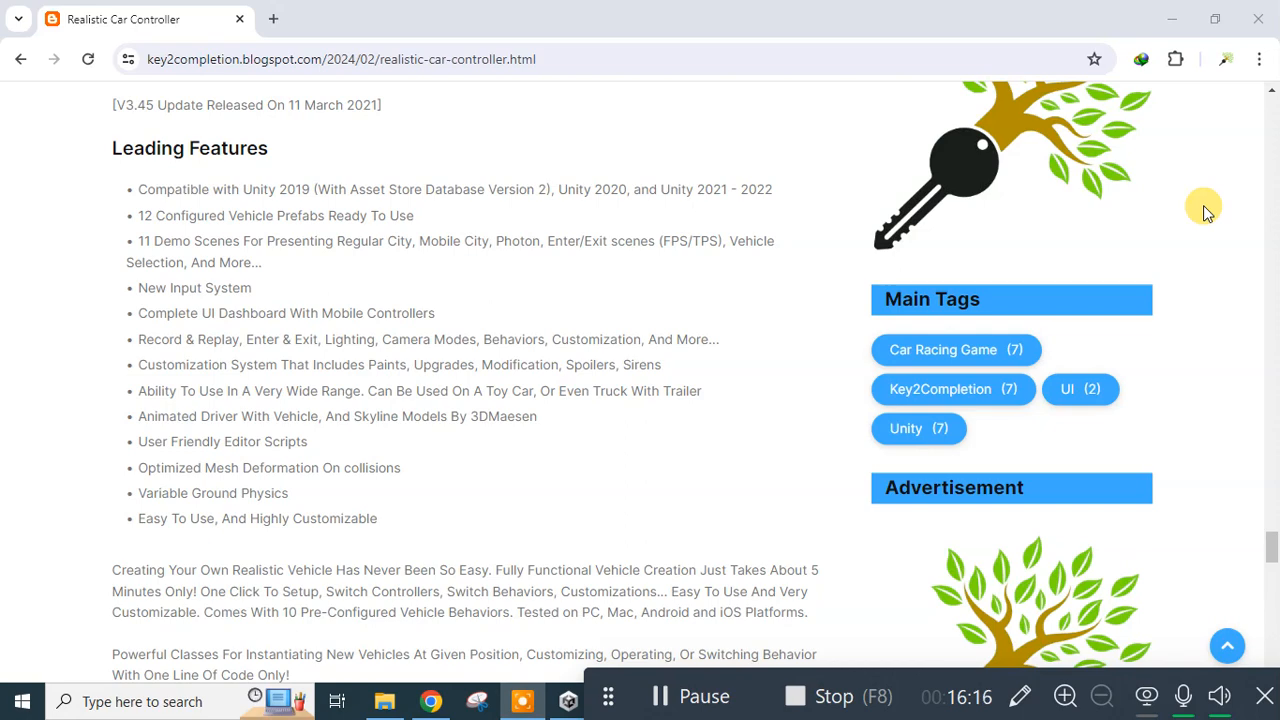
pyautogui.scroll(-7, 1203, 205)
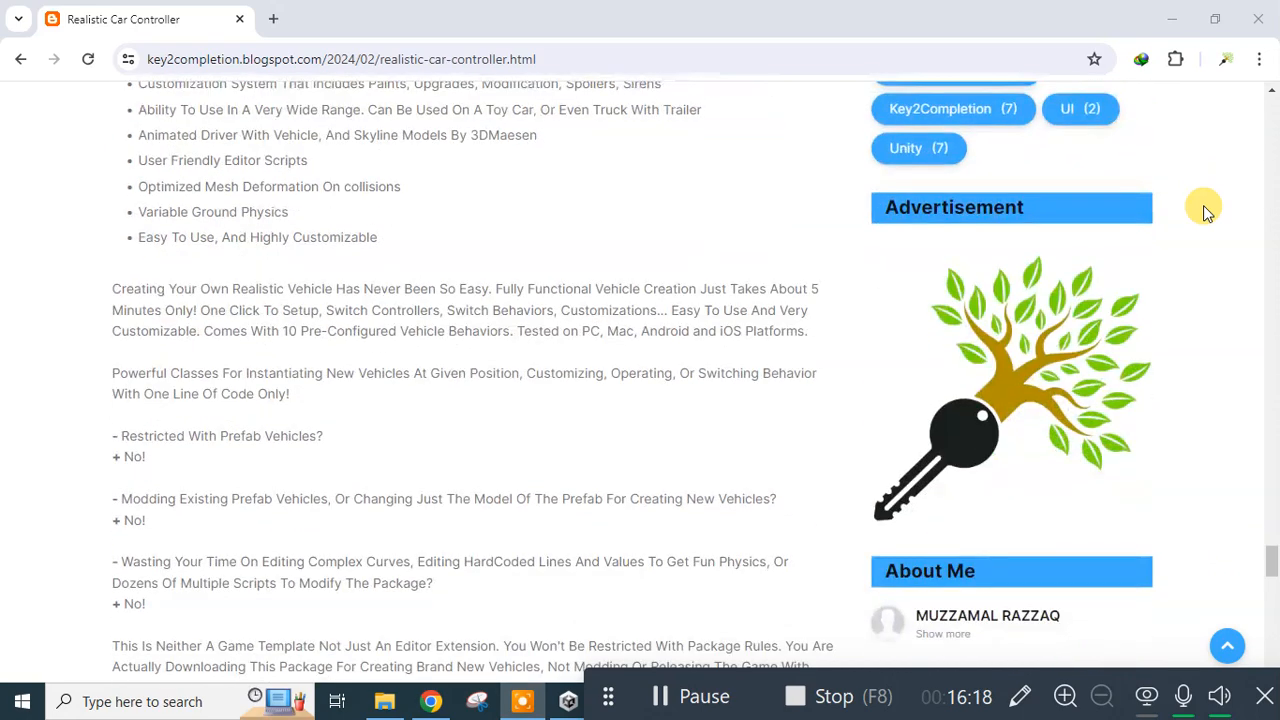
pyautogui.scroll(-3, 1203, 205)
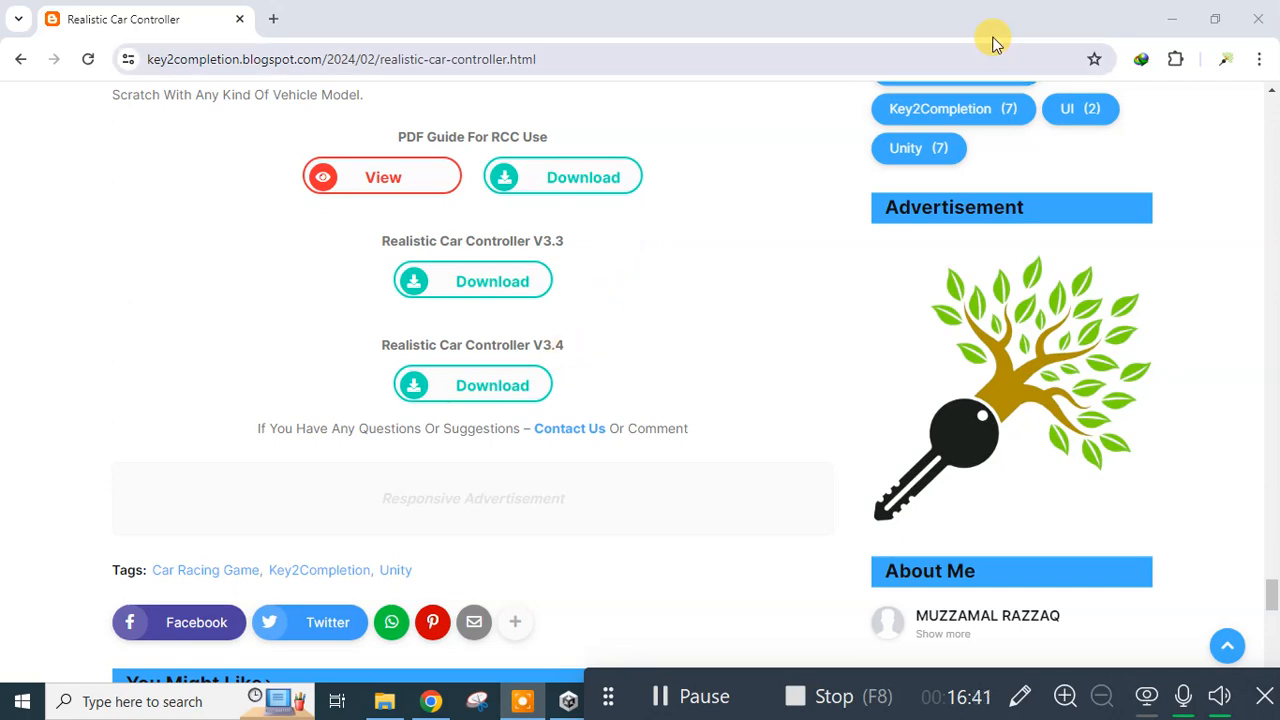
# From the Realistic Car Controller folder in File Explorer, add the Realistic Car Controller v3.45 package to the Unity project's Assets folder.
pyautogui.click(1170, 18)
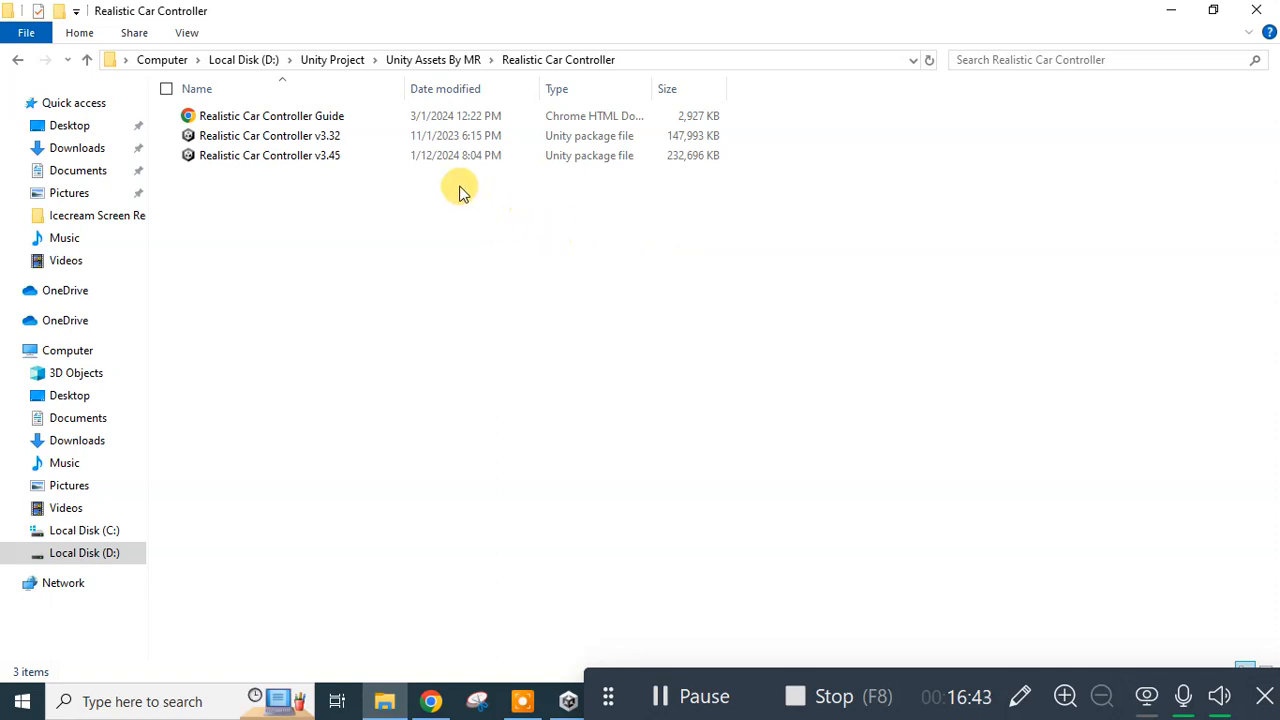
pyautogui.moveTo(449, 157); pyautogui.dragTo(609, 699)
pyautogui.moveTo(606, 692); pyautogui.dragTo(1175, 552)
pyautogui.click(1175, 552)
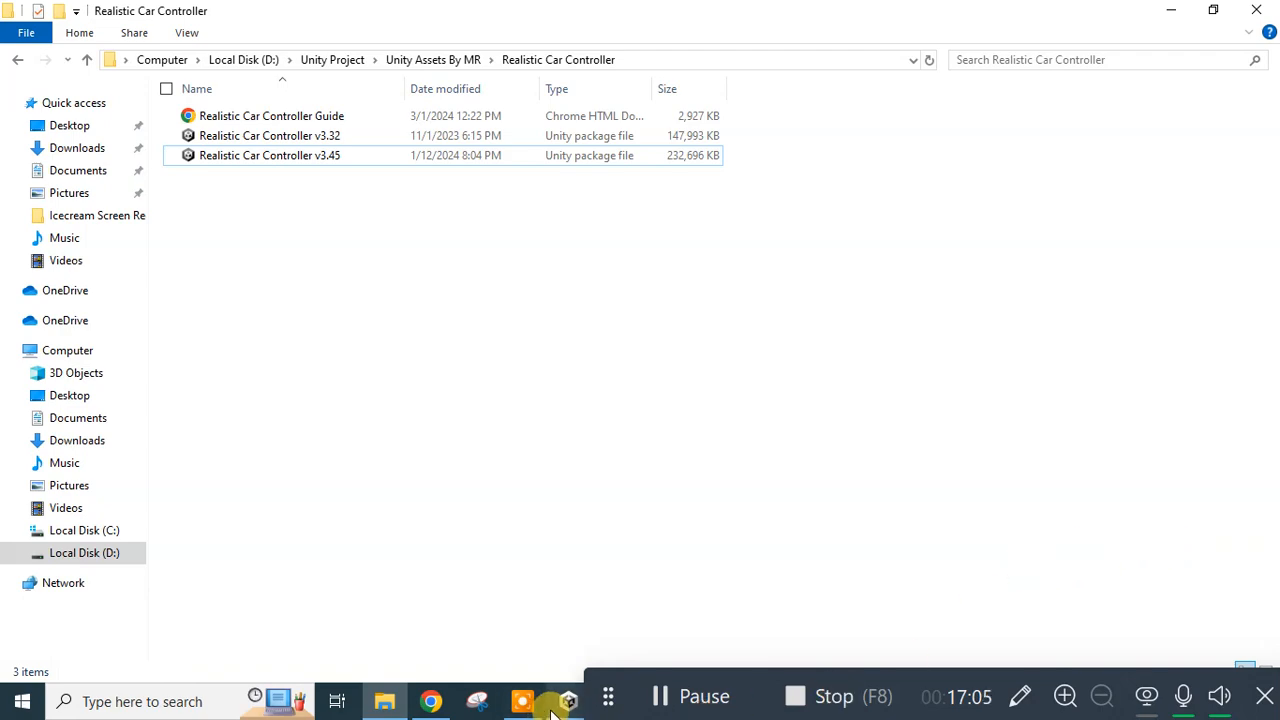
pyautogui.moveTo(560, 706)
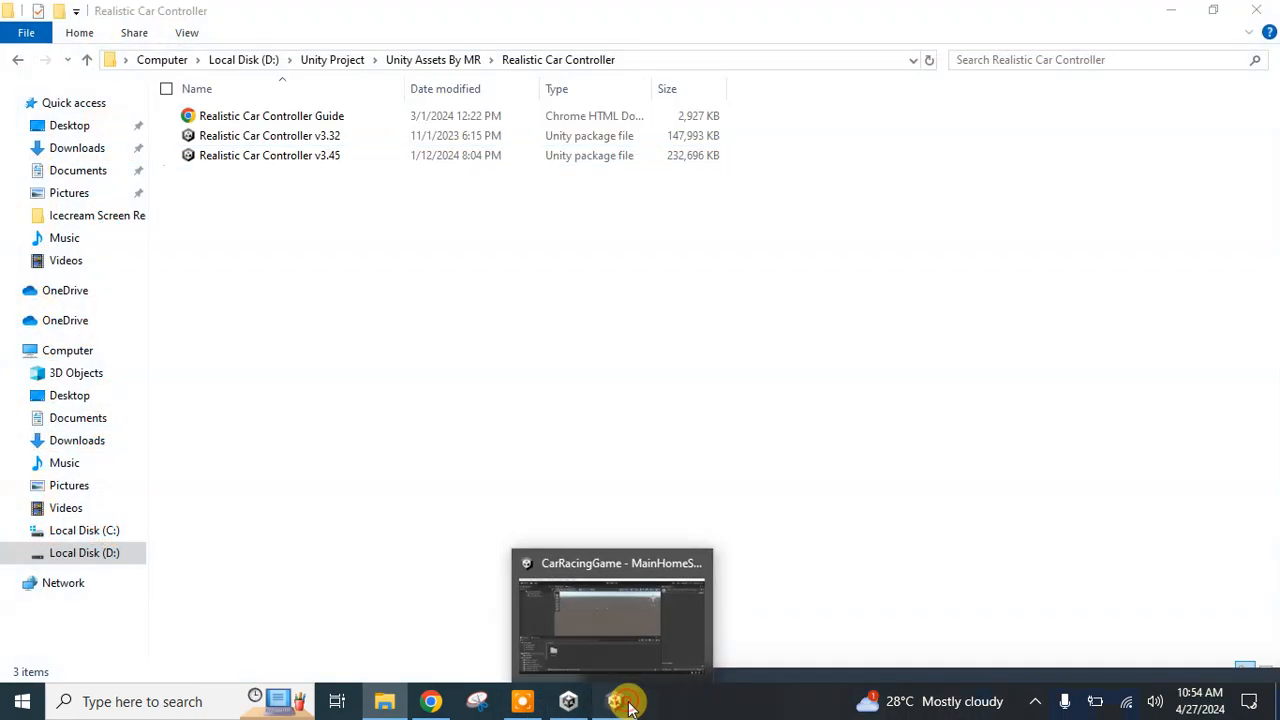
pyautogui.click(606, 702)
pyautogui.click(384, 701)
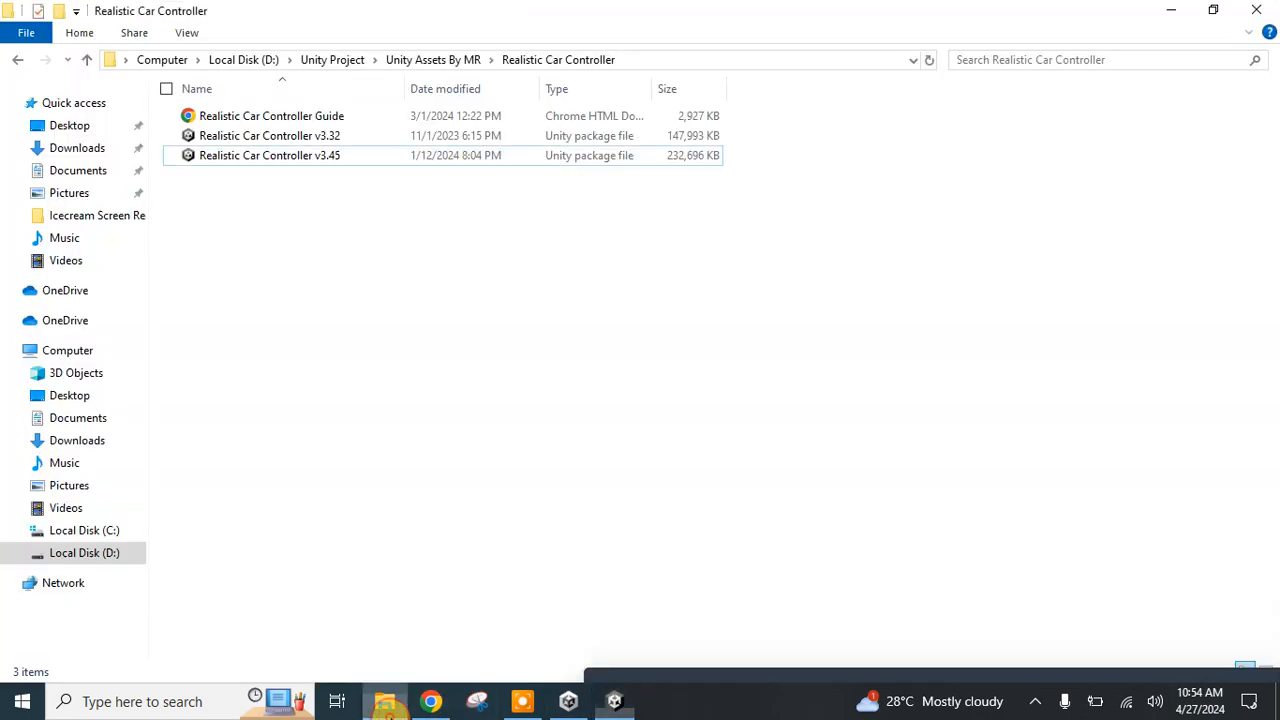
pyautogui.click(350, 160)
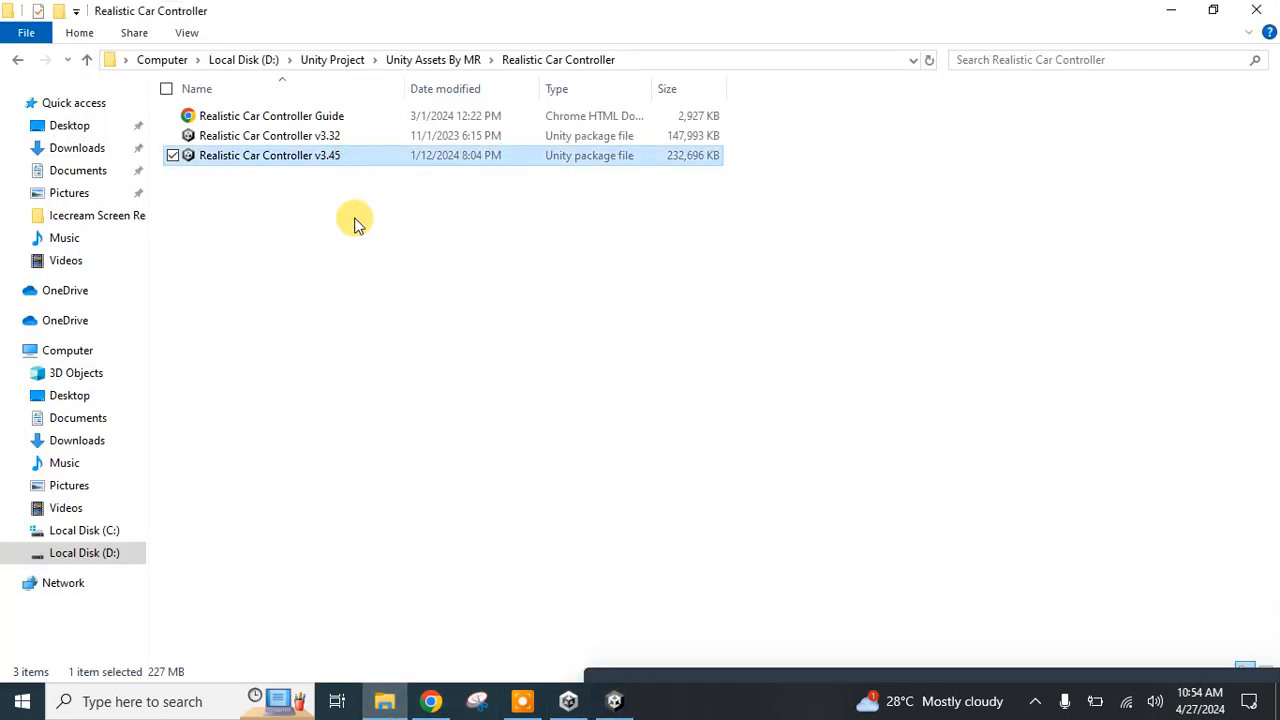
pyautogui.moveTo(323, 163); pyautogui.dragTo(358, 548)
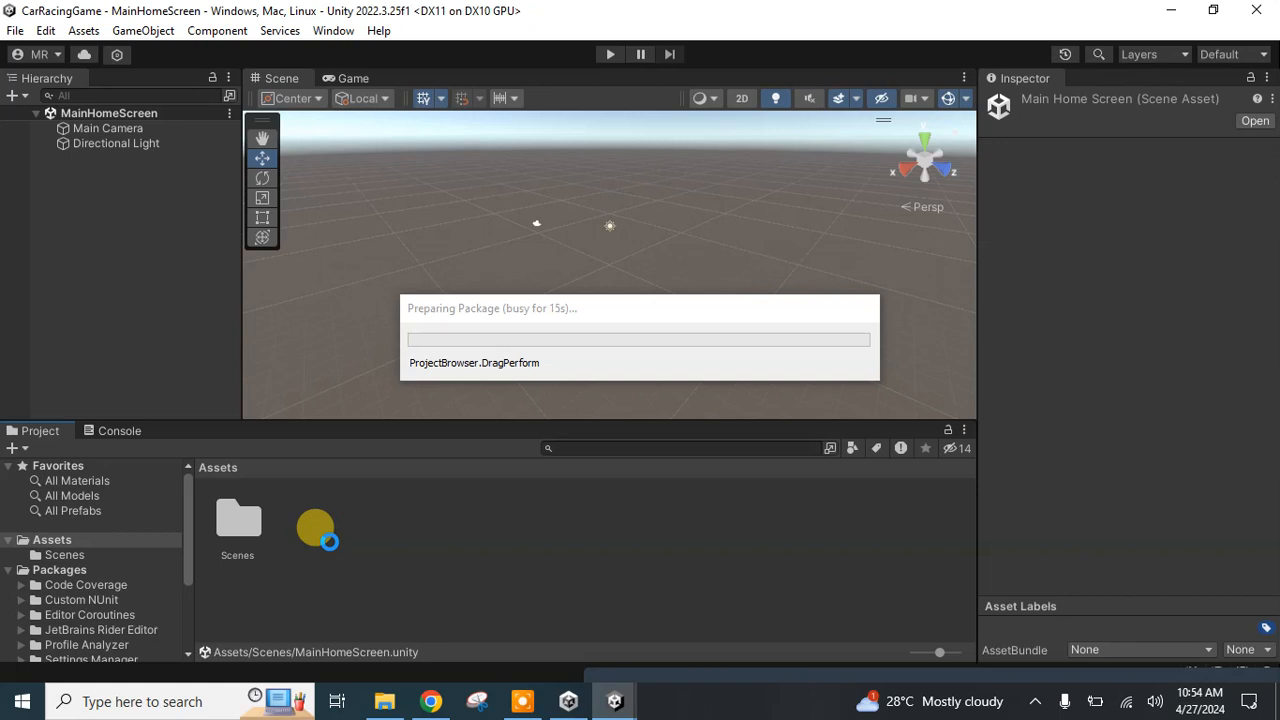
# Import all items of the Realistic Car Controller v3.45 package into the project.
pyautogui.click(522, 700)
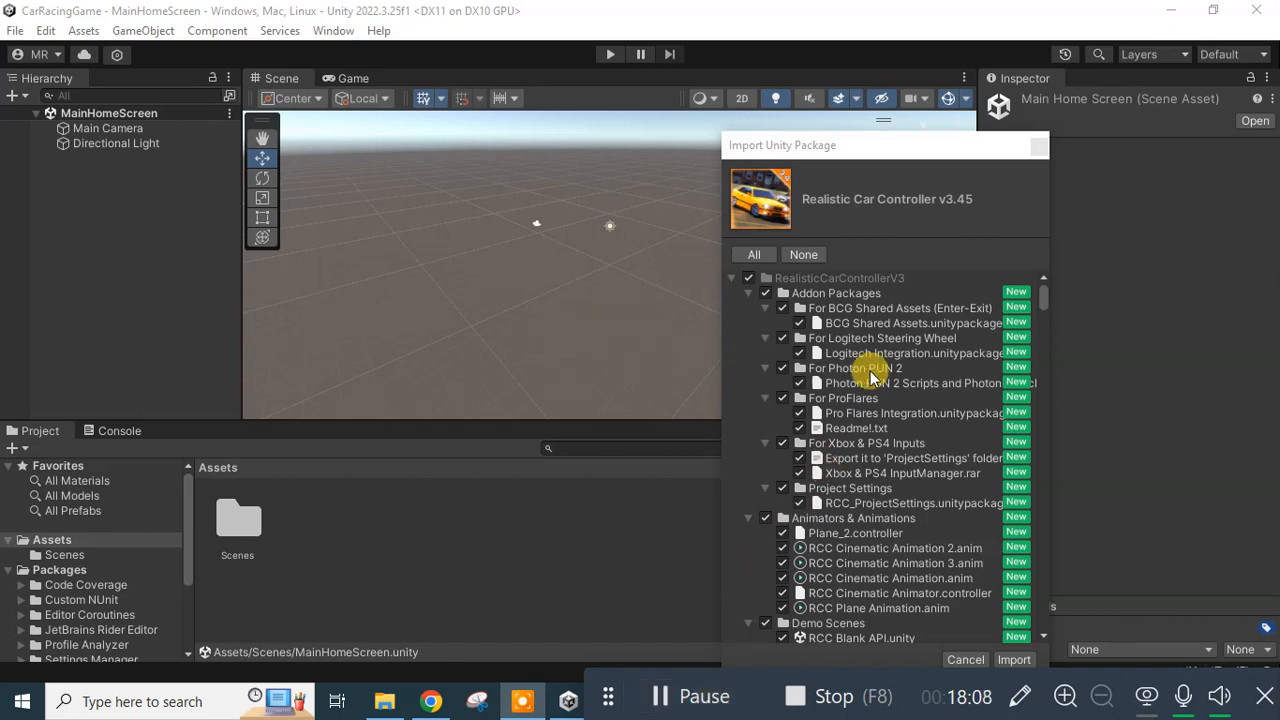
pyautogui.moveTo(871, 136); pyautogui.dragTo(838, 92)
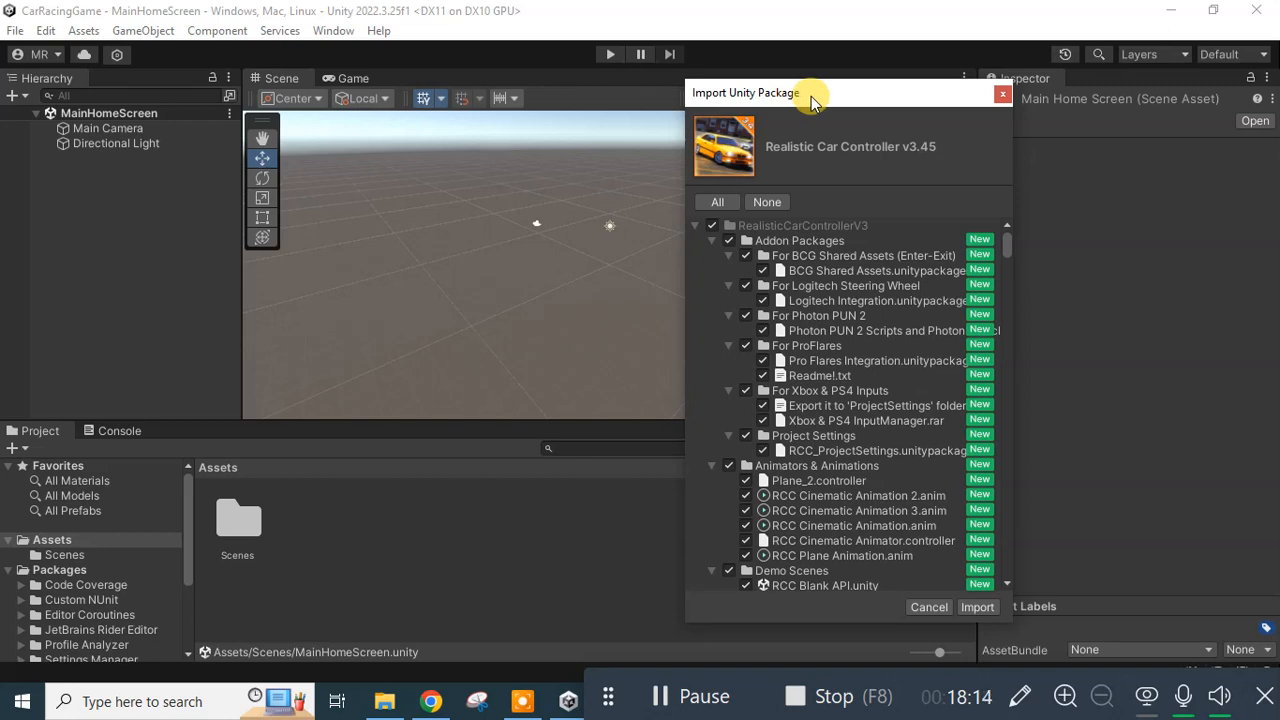
pyautogui.click(714, 203)
pyautogui.click(985, 607)
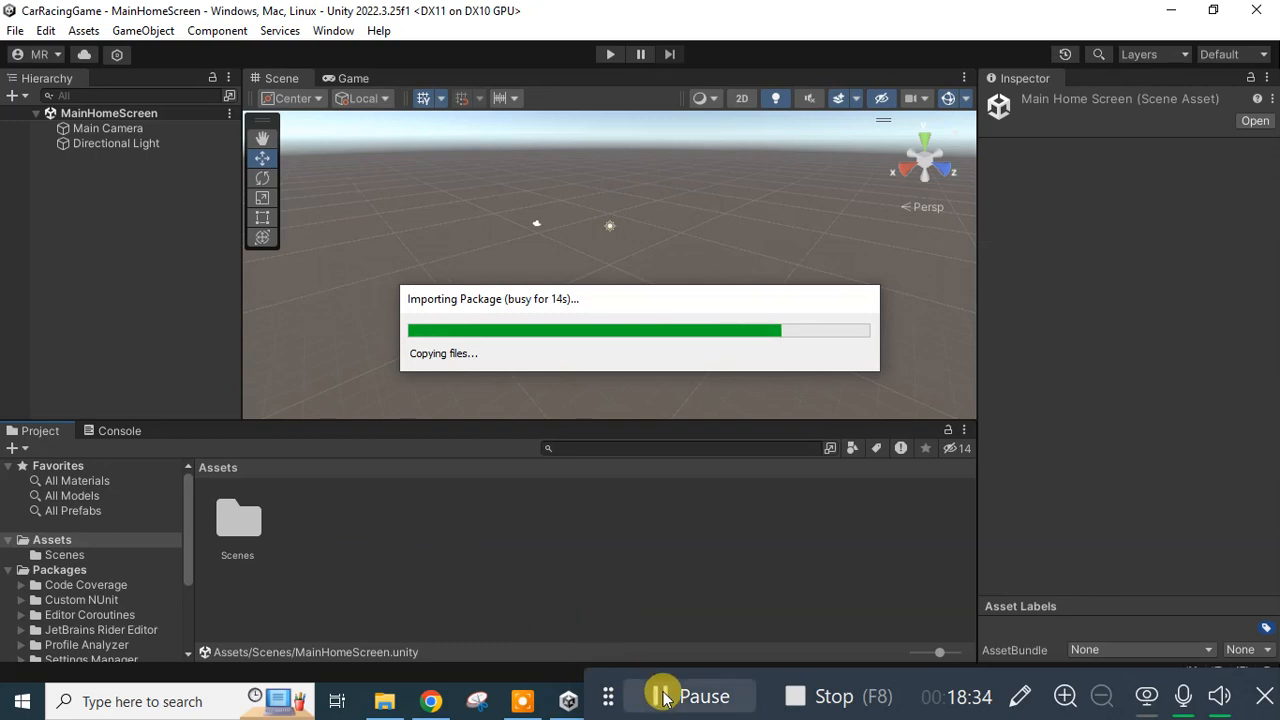
pyautogui.click(663, 697)
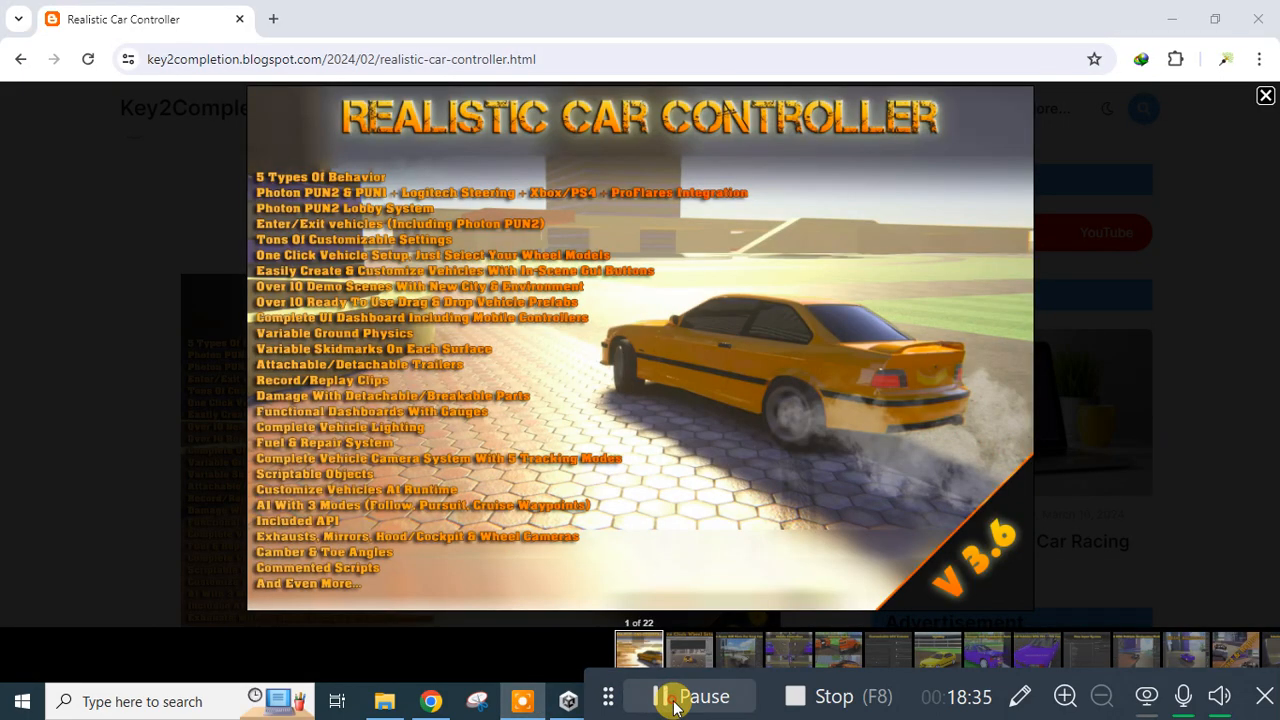
# Go through the Realistic Car Controller feature images one by one, from One Click Wheel Setup to the welcome window, and close the gallery.
pyautogui.click(688, 650)
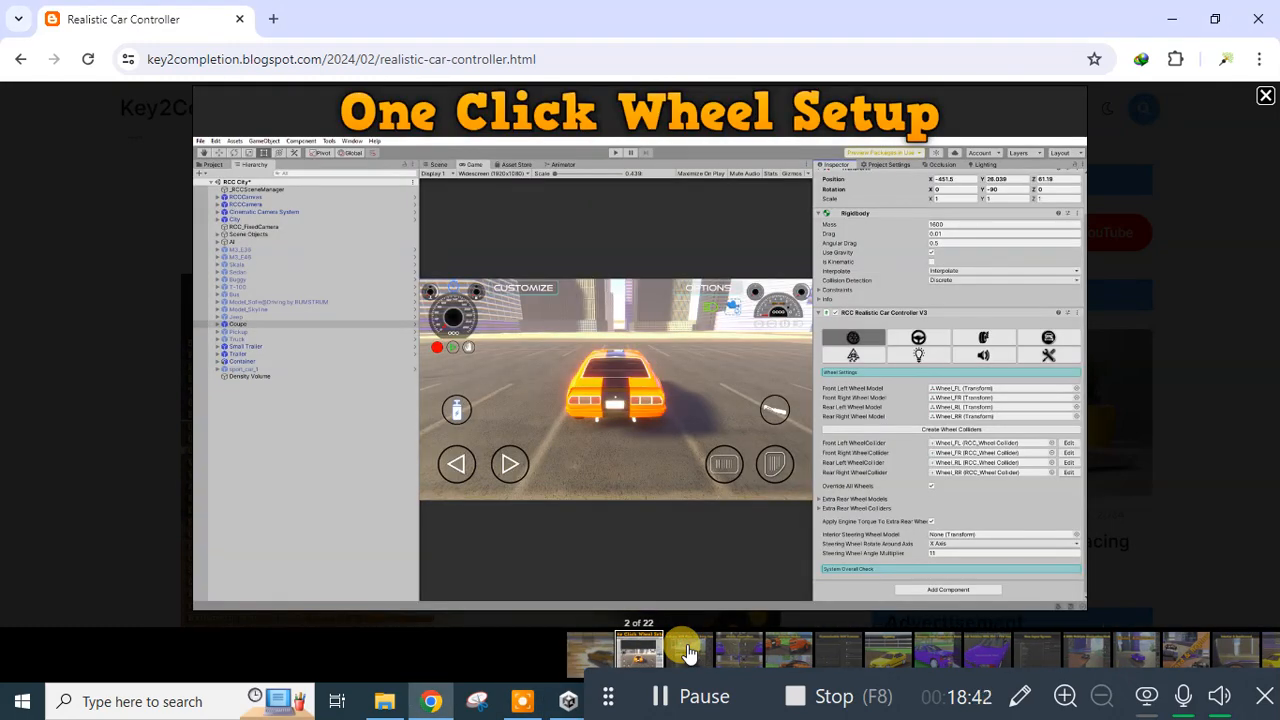
pyautogui.click(688, 650)
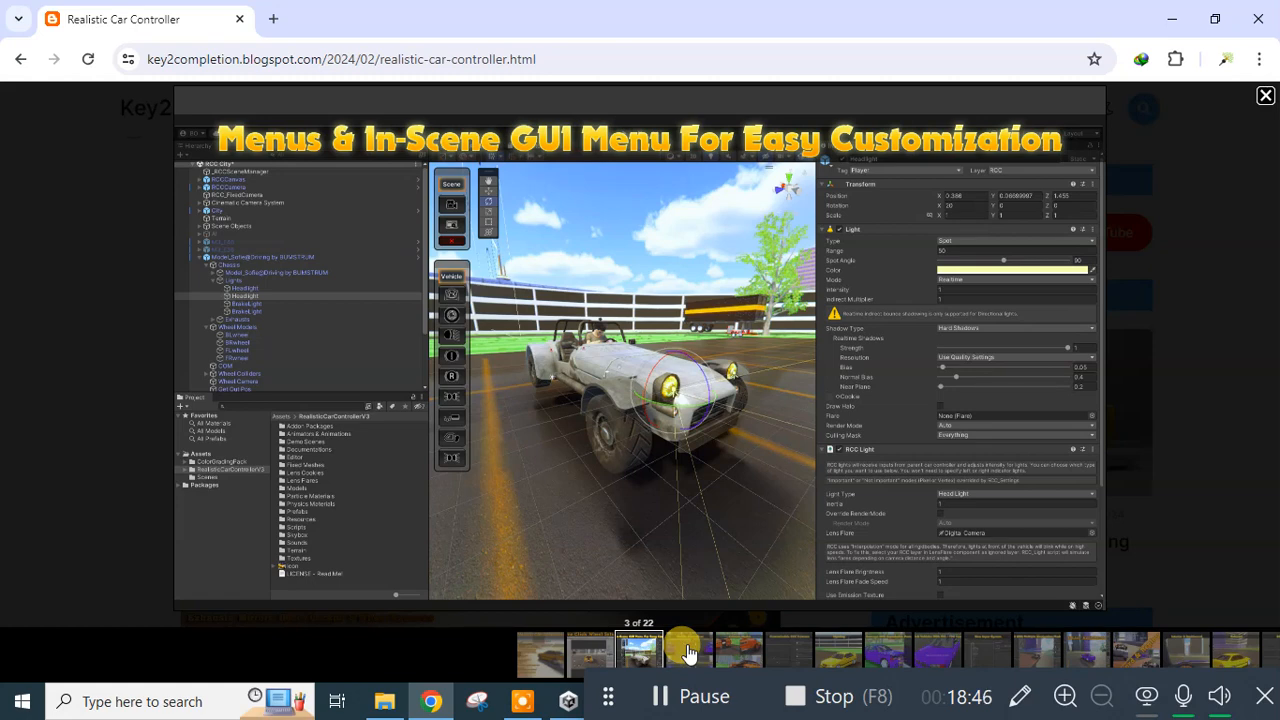
pyautogui.click(688, 650)
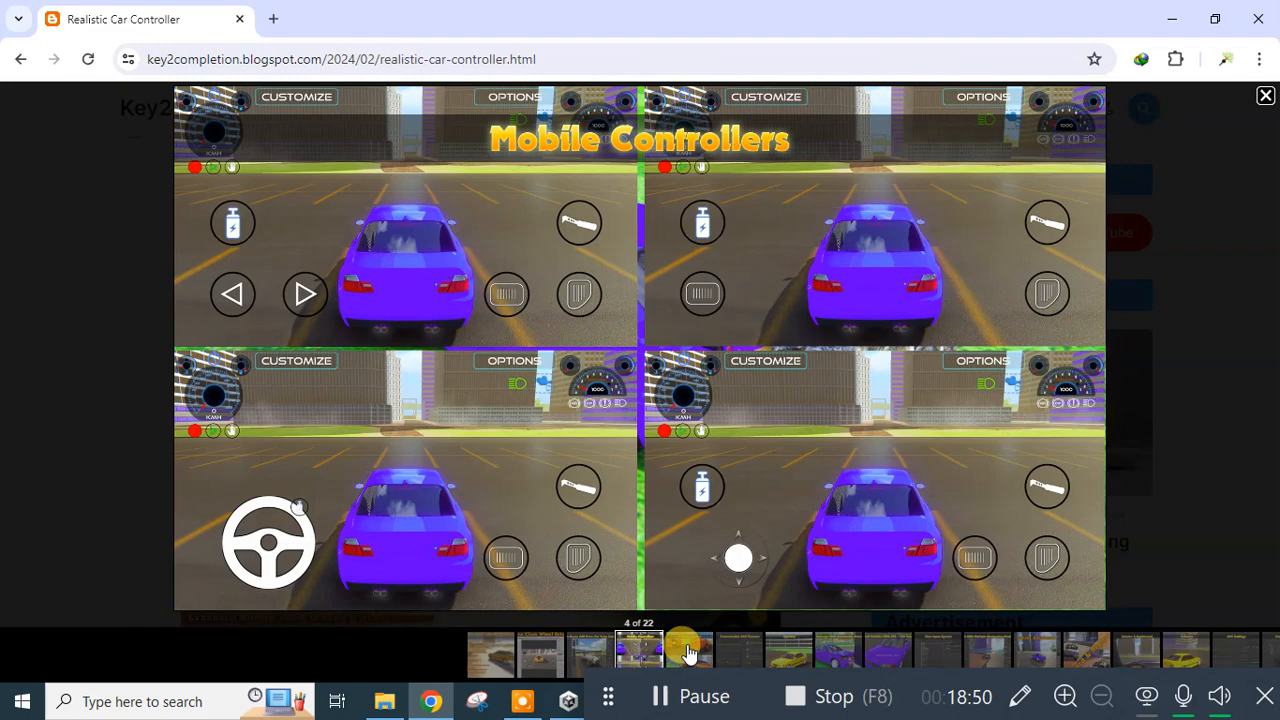
pyautogui.click(688, 650)
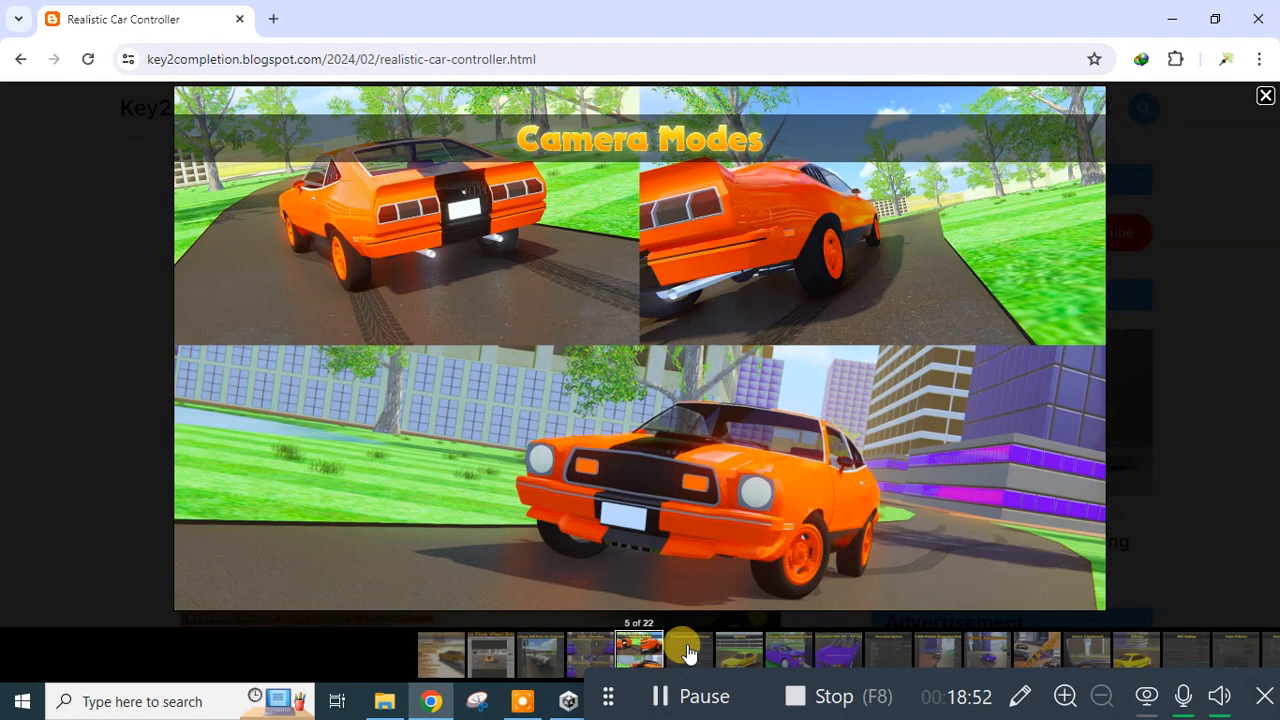
pyautogui.click(688, 650)
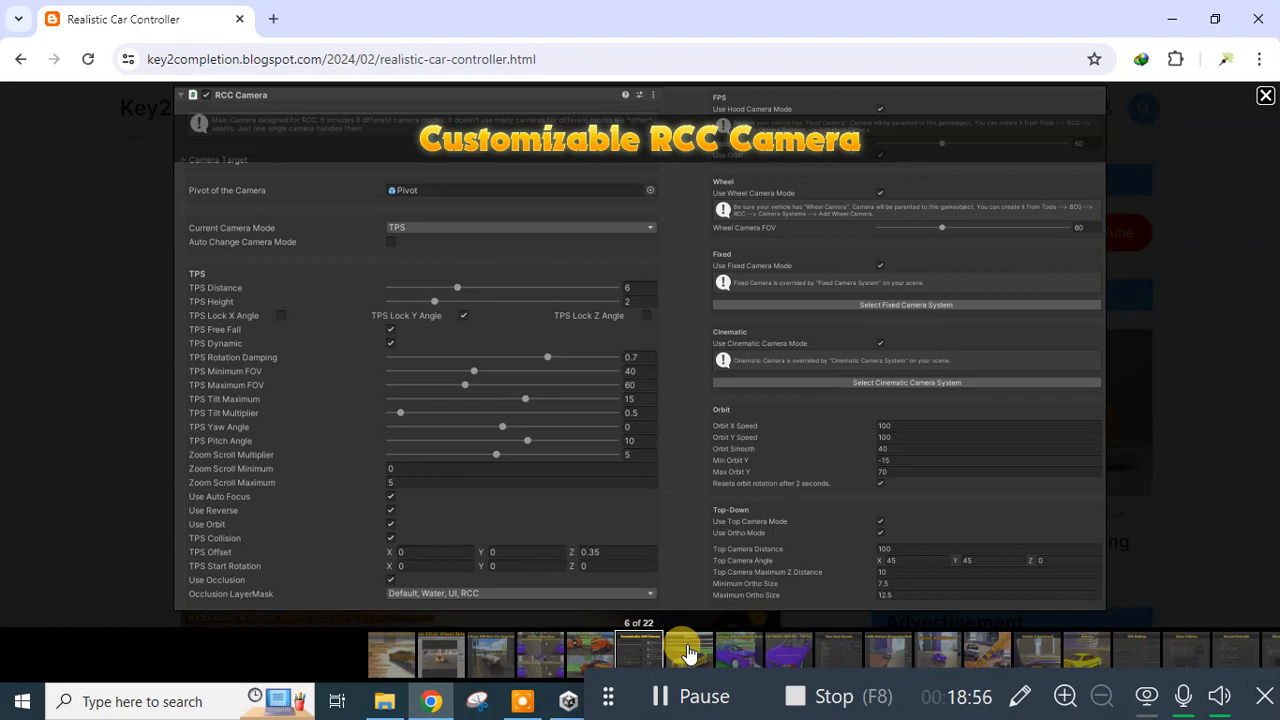
pyautogui.click(688, 650)
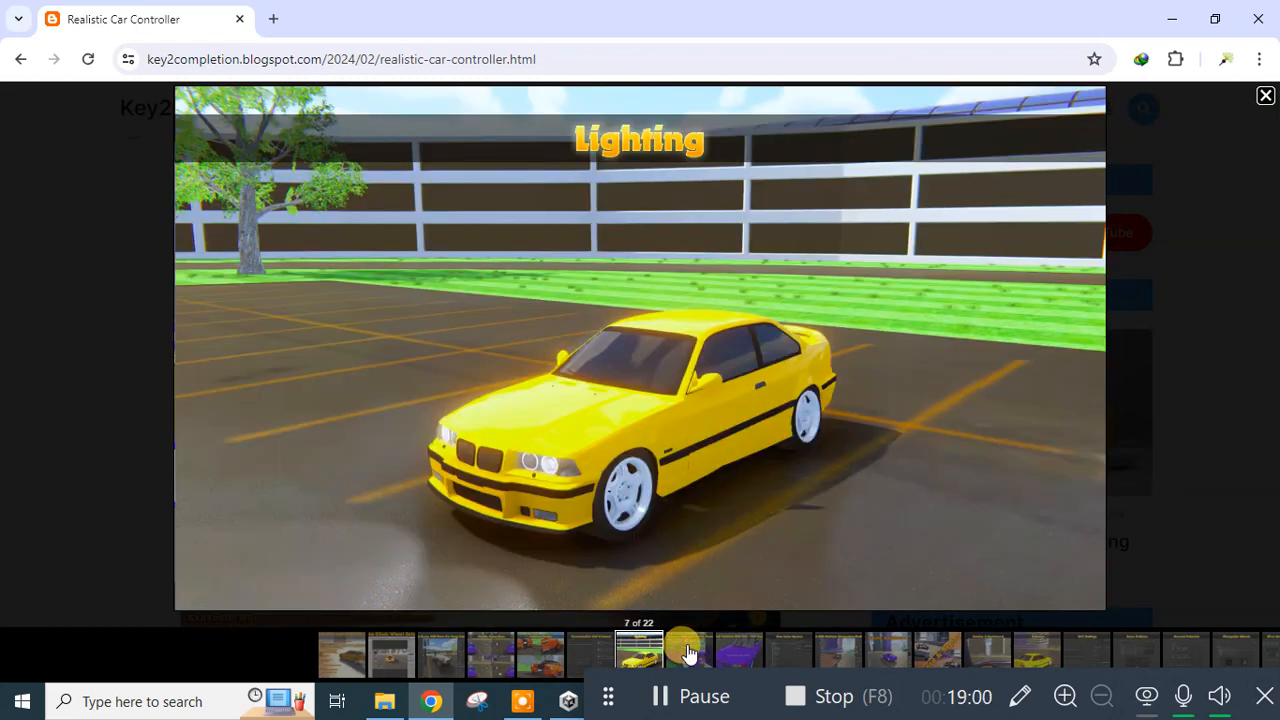
pyautogui.click(688, 650)
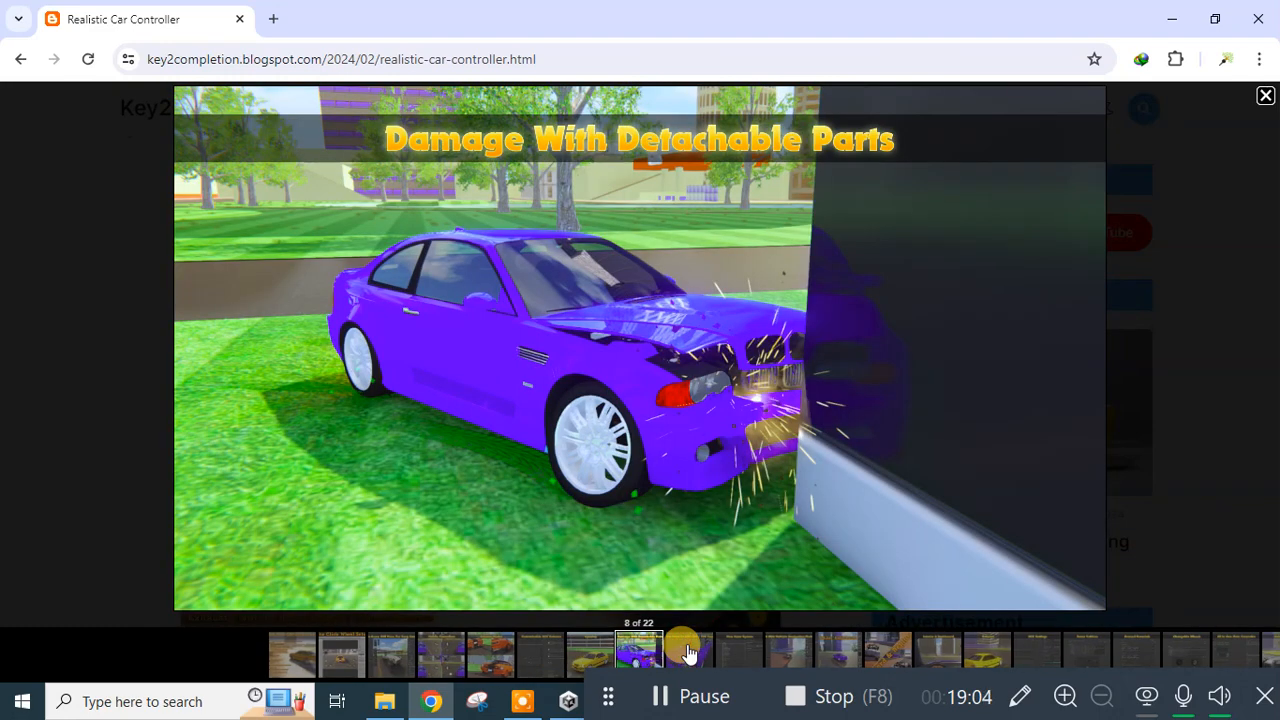
pyautogui.click(688, 650)
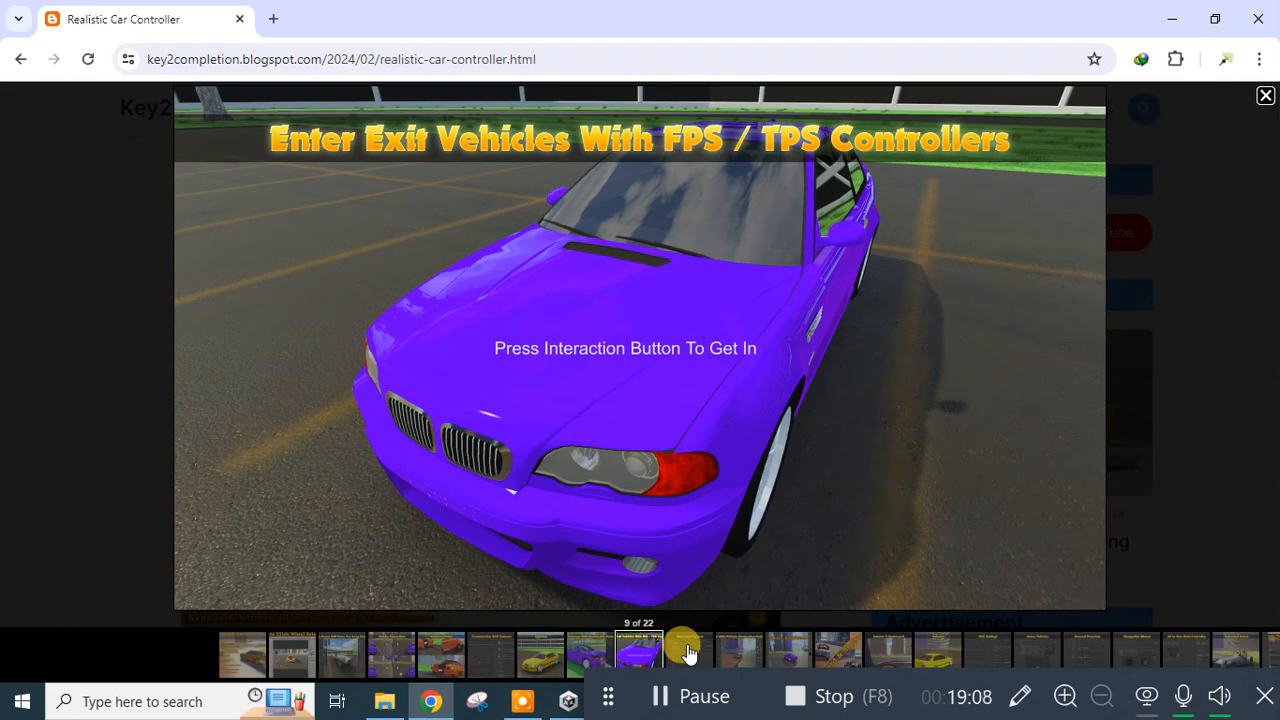
pyautogui.click(687, 651)
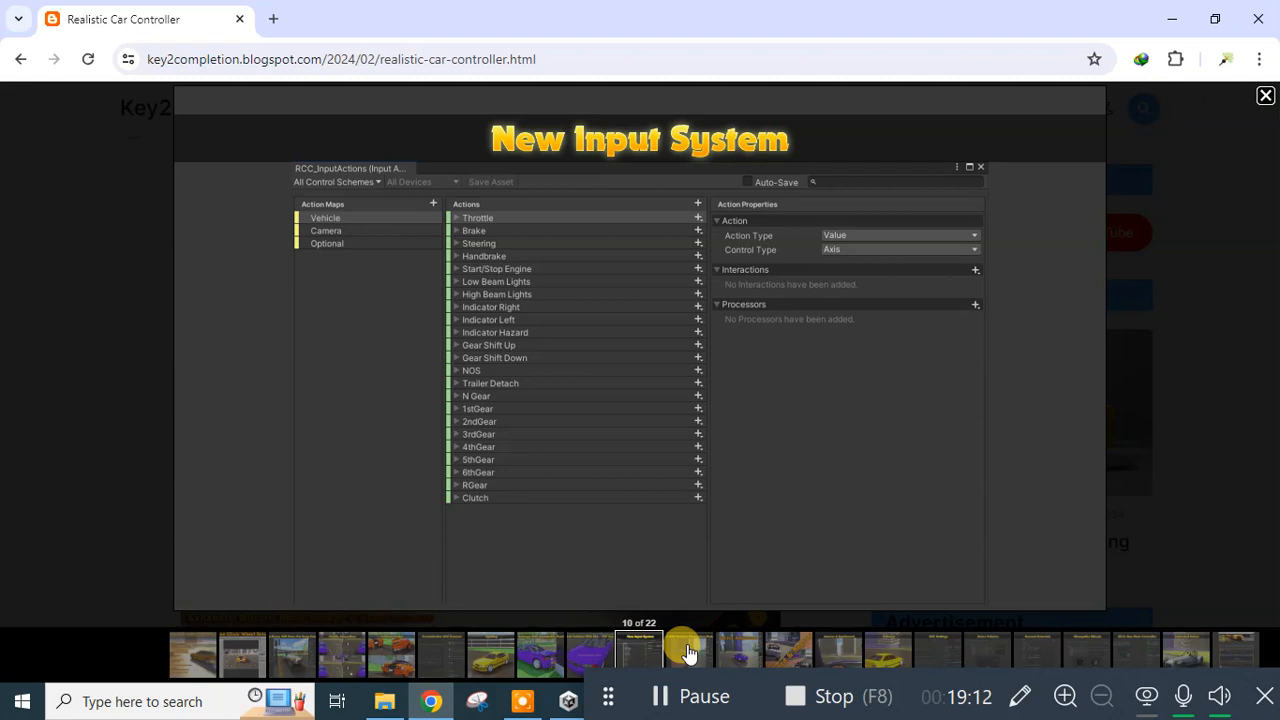
pyautogui.click(687, 651)
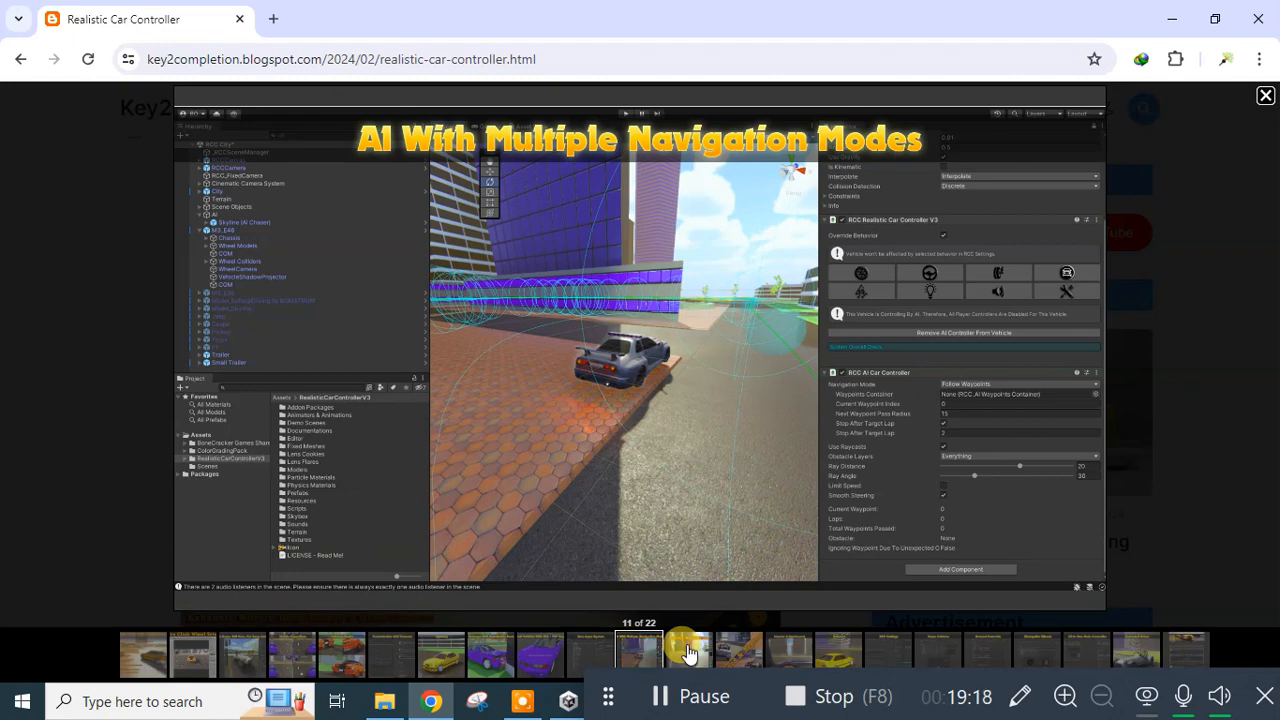
pyautogui.click(687, 651)
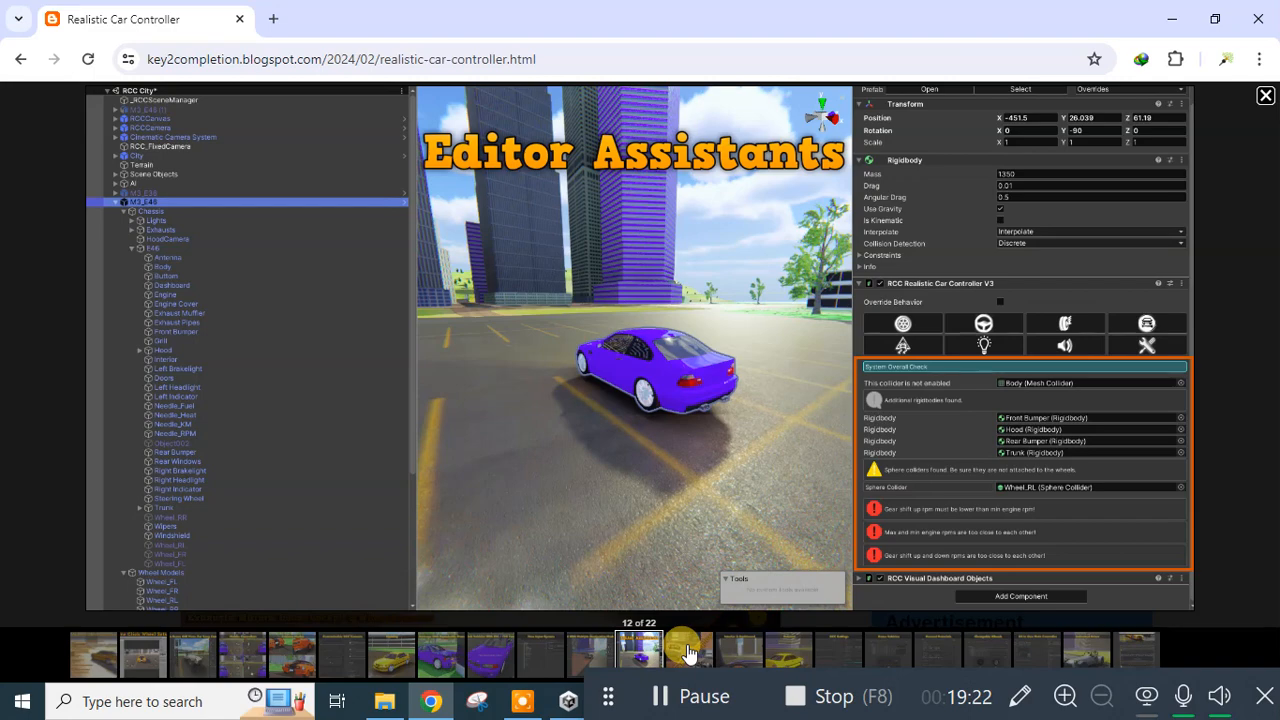
pyautogui.click(687, 651)
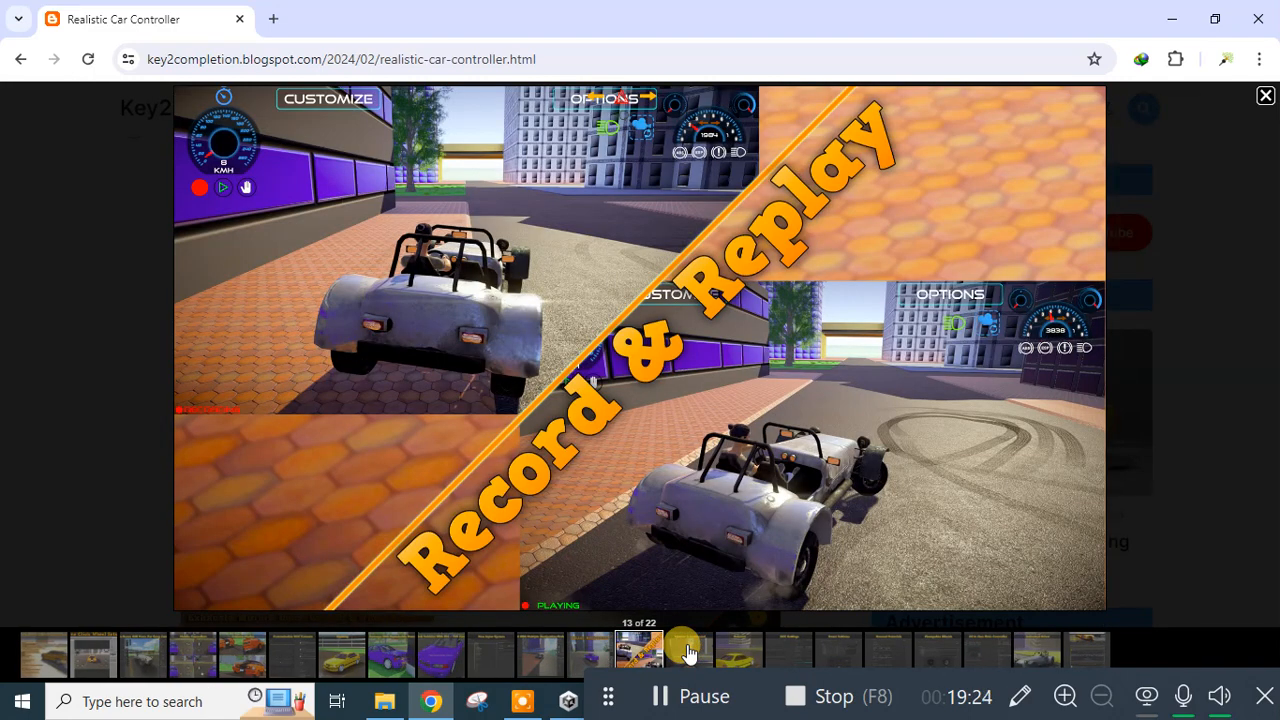
pyautogui.click(687, 651)
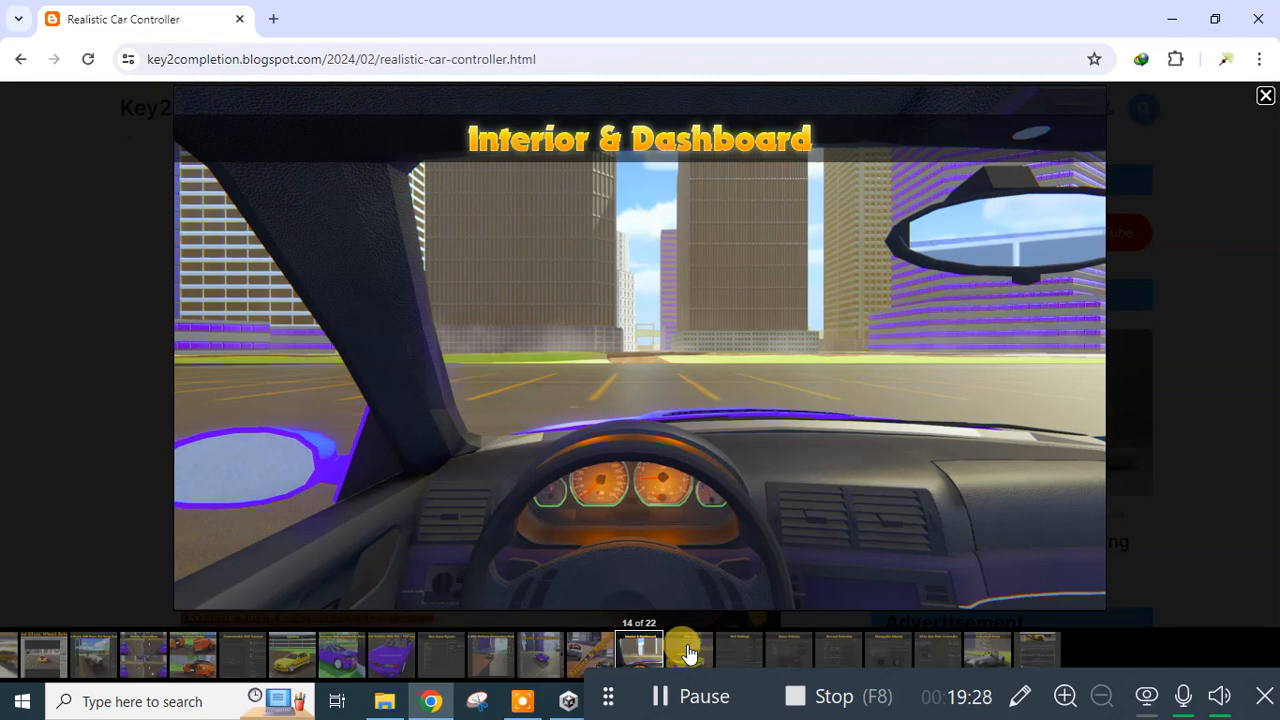
pyautogui.click(687, 651)
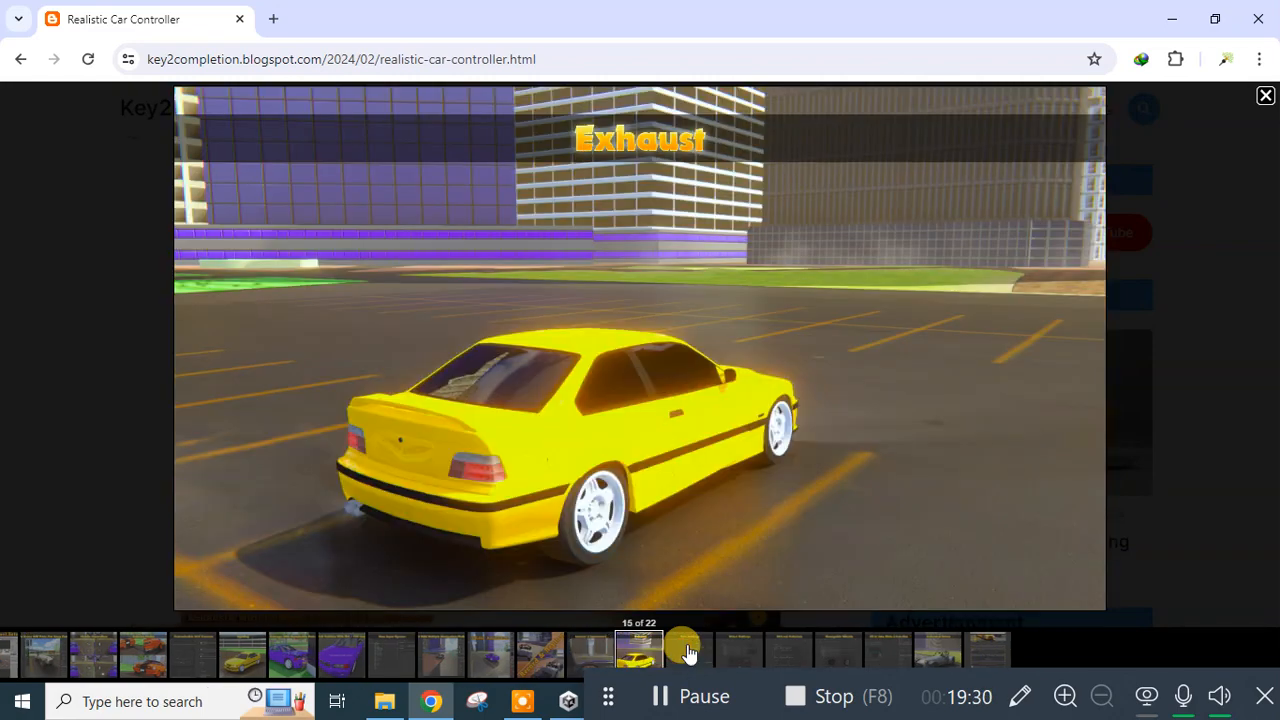
pyautogui.click(687, 651)
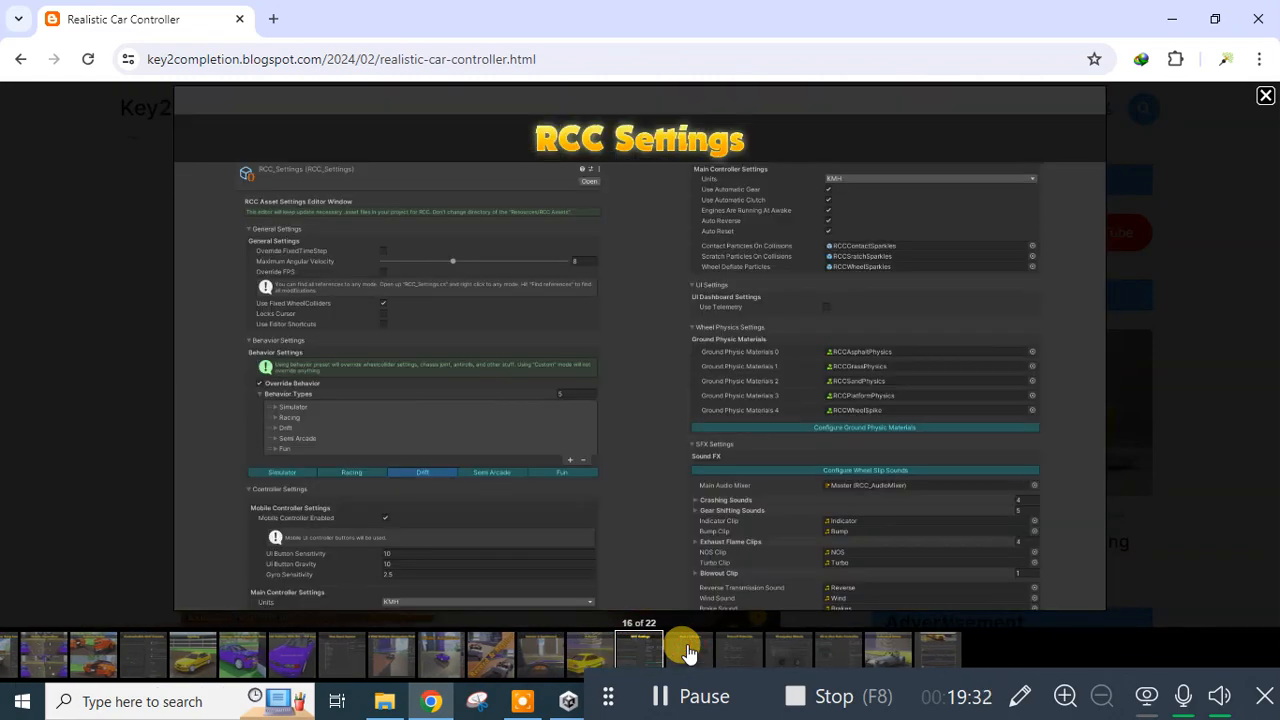
pyautogui.click(687, 651)
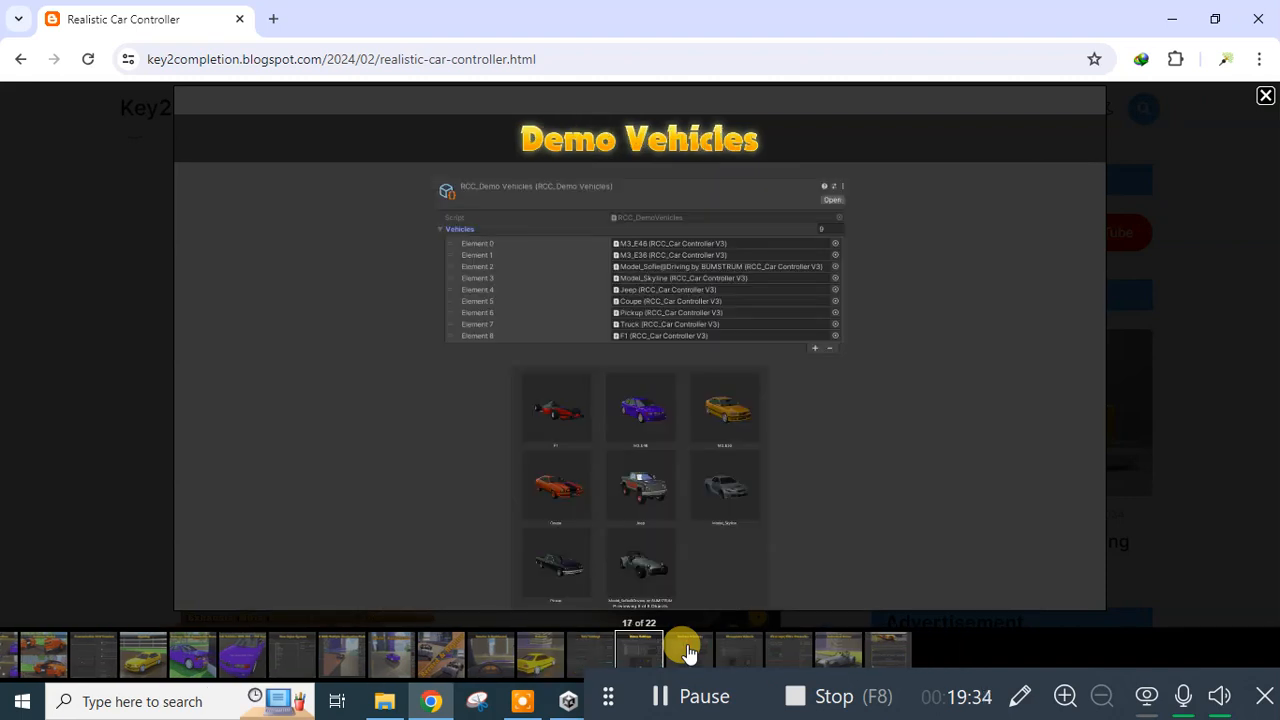
pyautogui.click(687, 651)
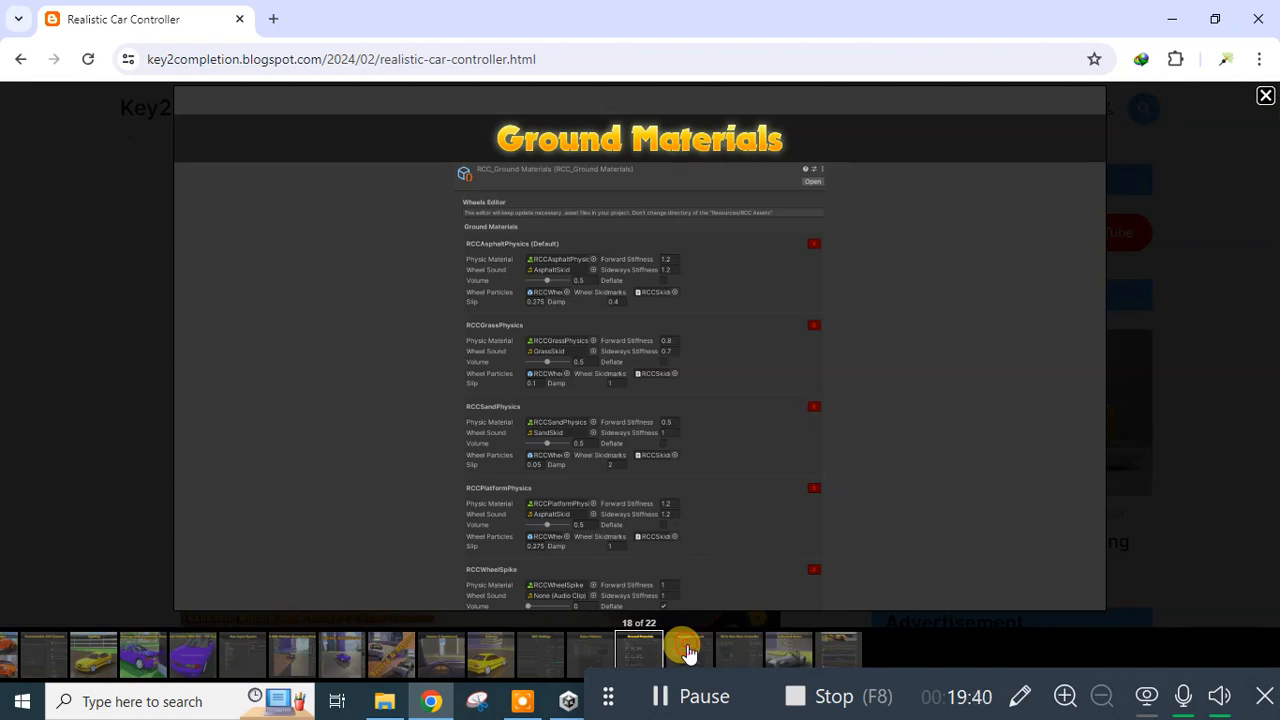
pyautogui.click(687, 651)
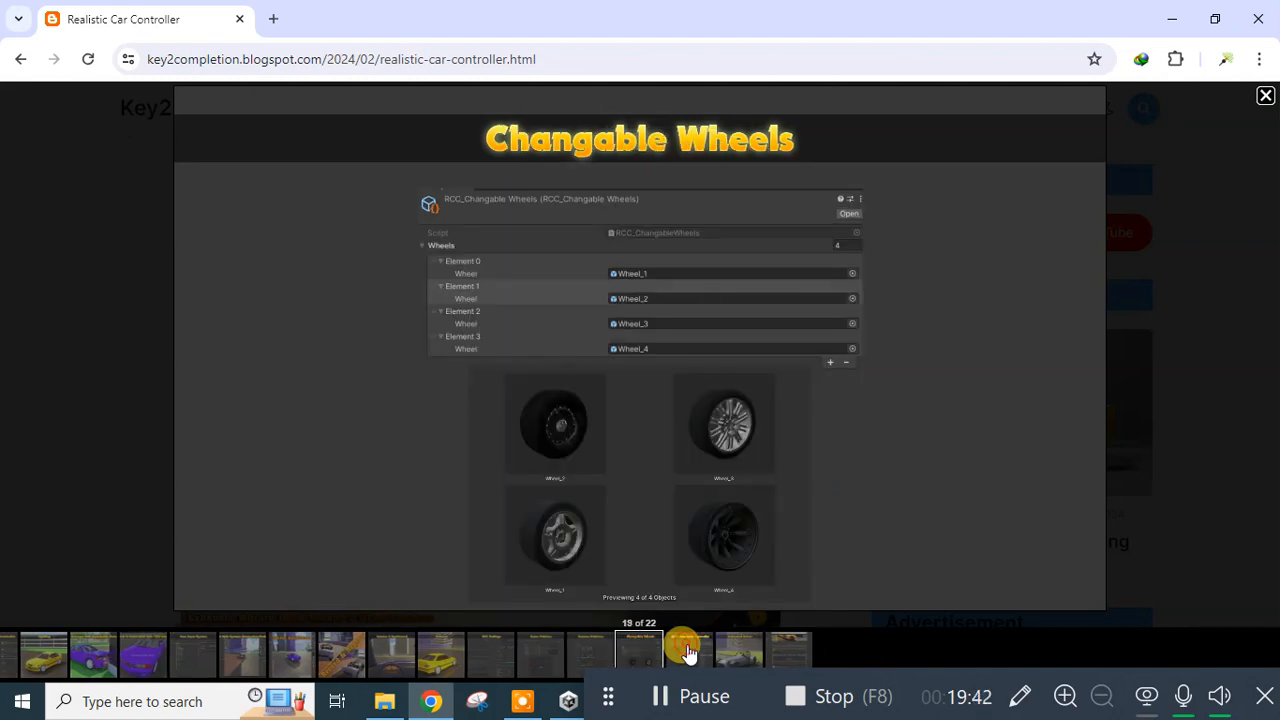
pyautogui.click(687, 651)
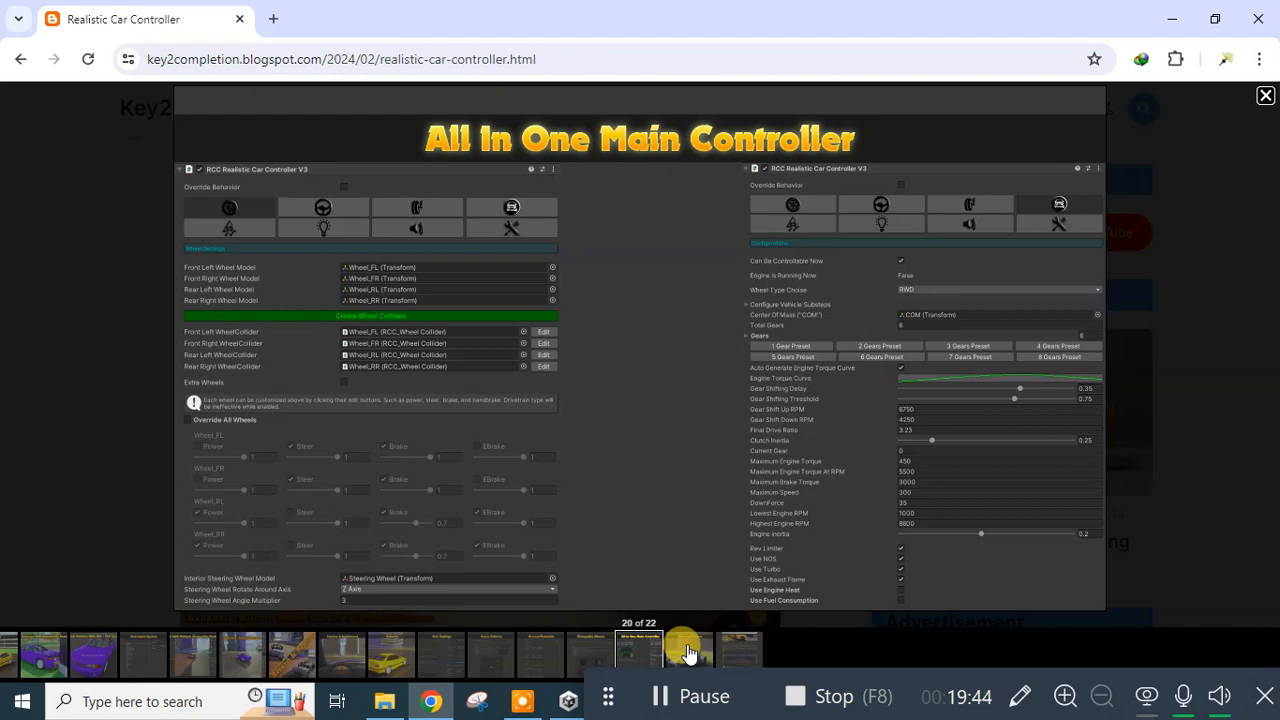
pyautogui.click(687, 651)
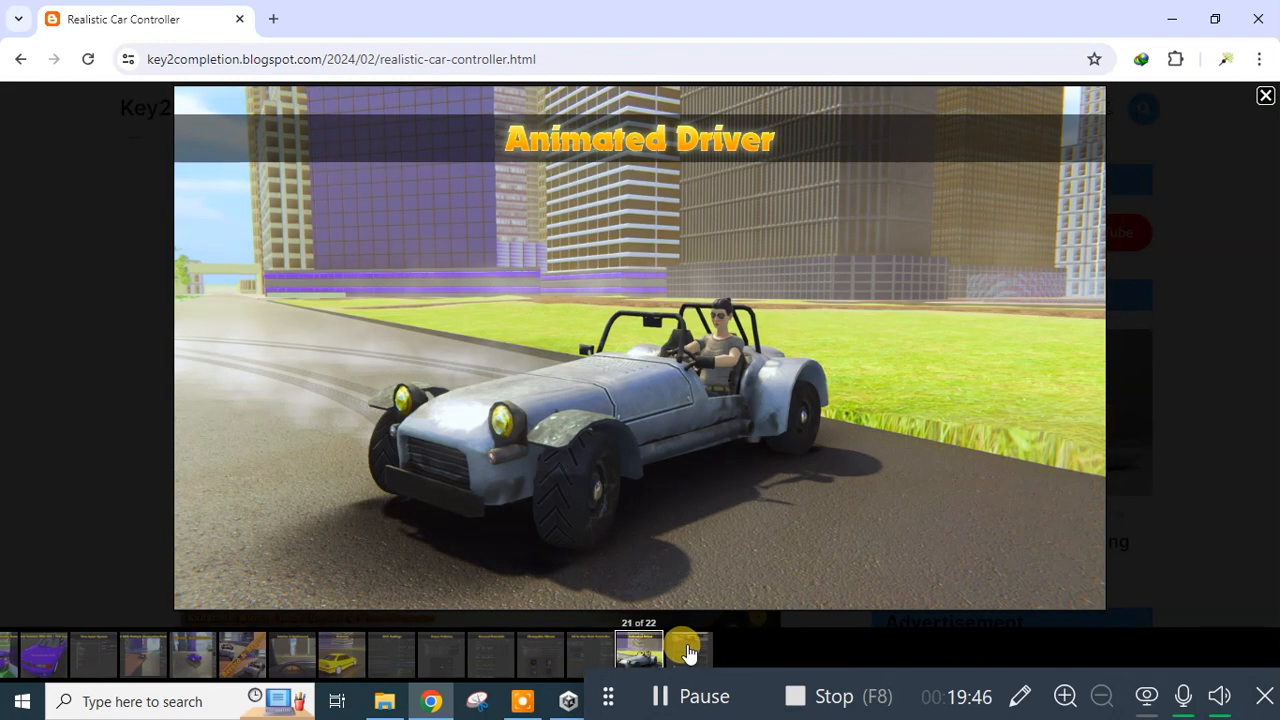
pyautogui.click(687, 651)
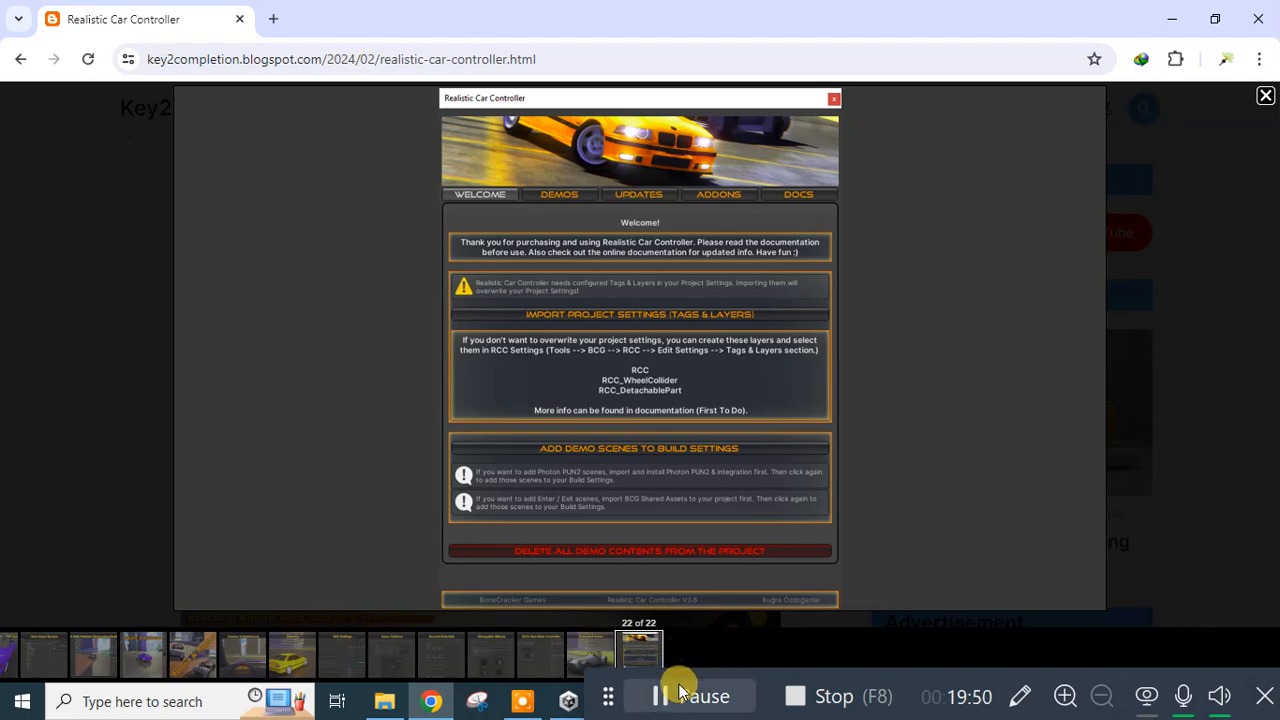
pyautogui.press('Escape')
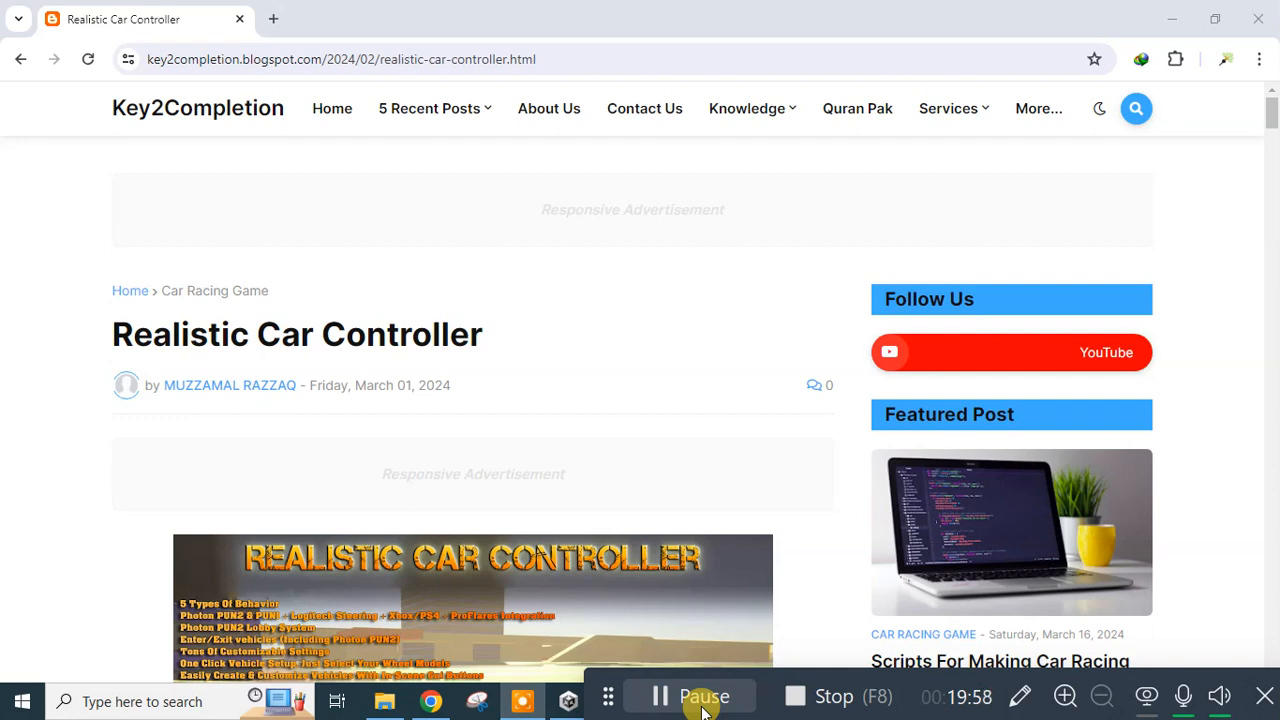
pyautogui.click(703, 705)
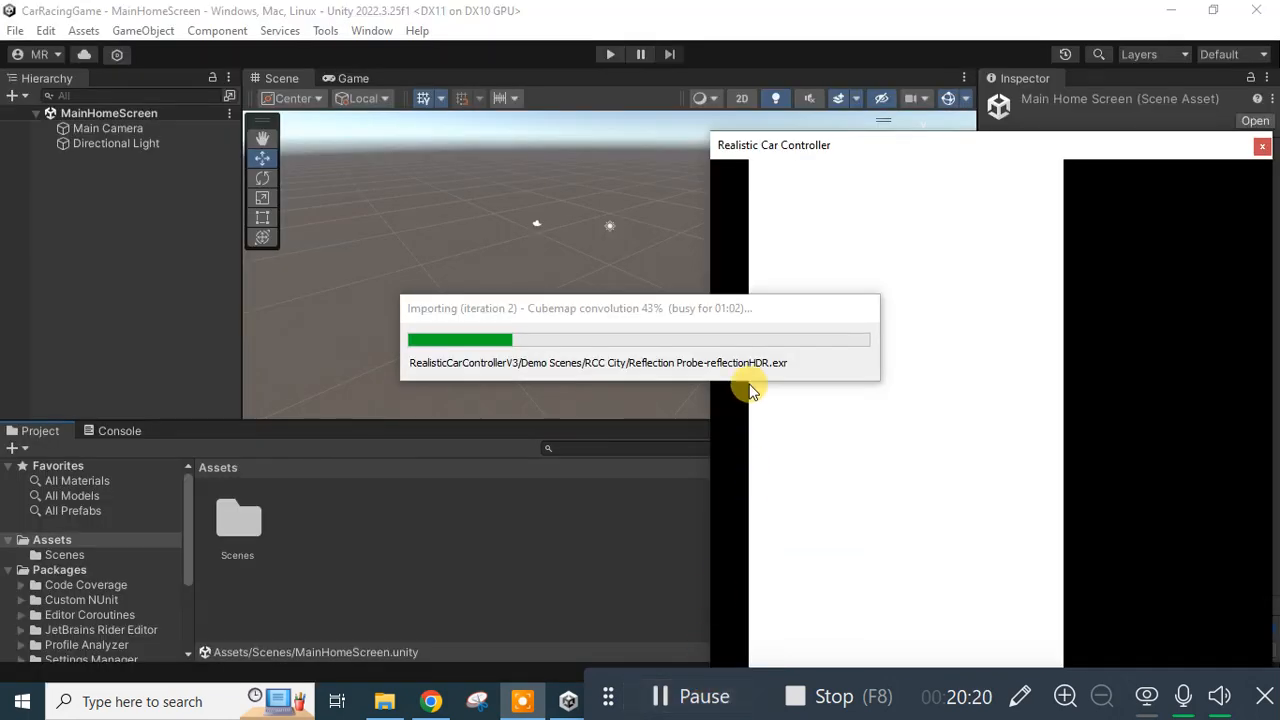
pyautogui.click(766, 309)
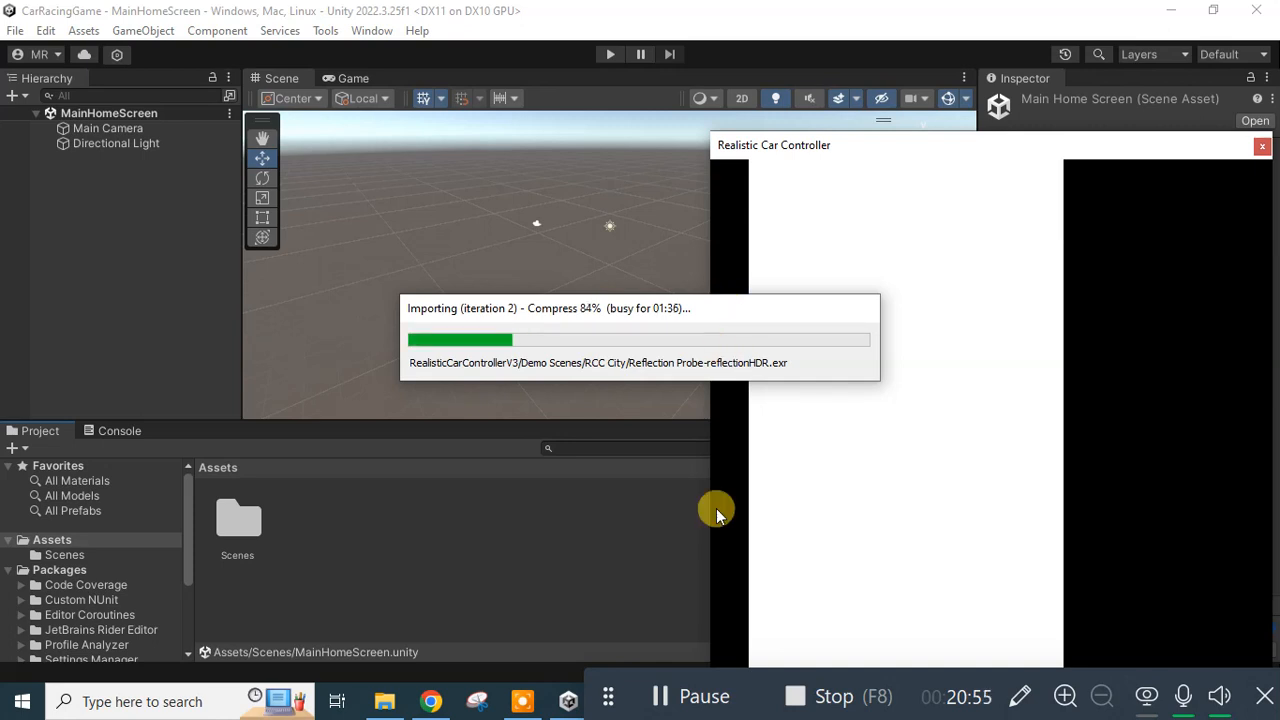
pyautogui.click(700, 696)
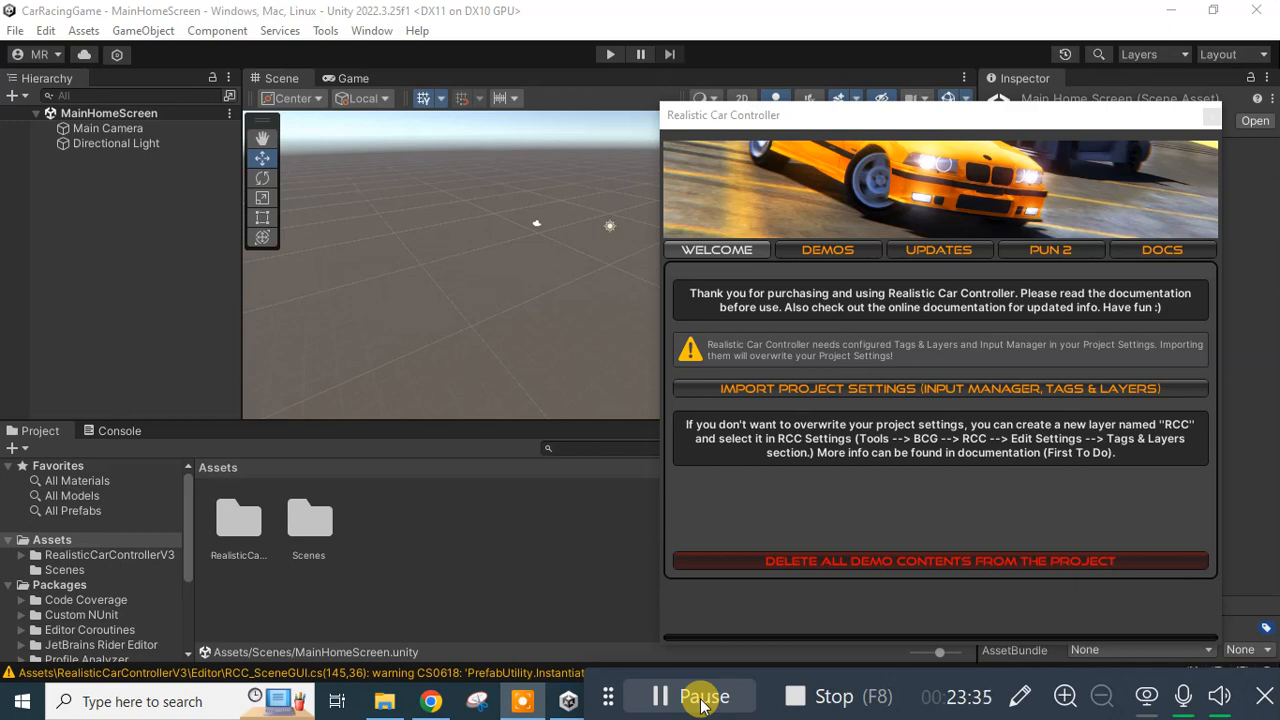
# Close the Realistic Car Controller welcome window and clear the Console warnings, returning to the imported RealisticCarControllerV3 folder in Assets.
pyautogui.click(1209, 118)
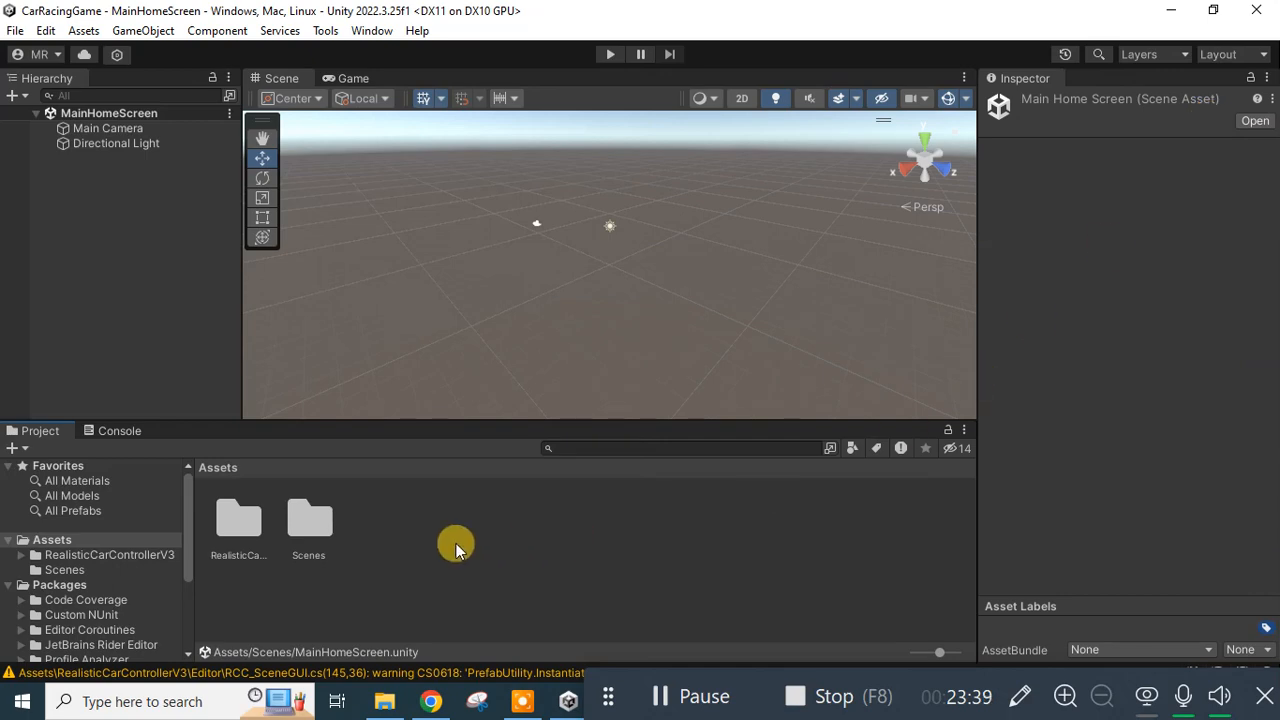
pyautogui.click(119, 431)
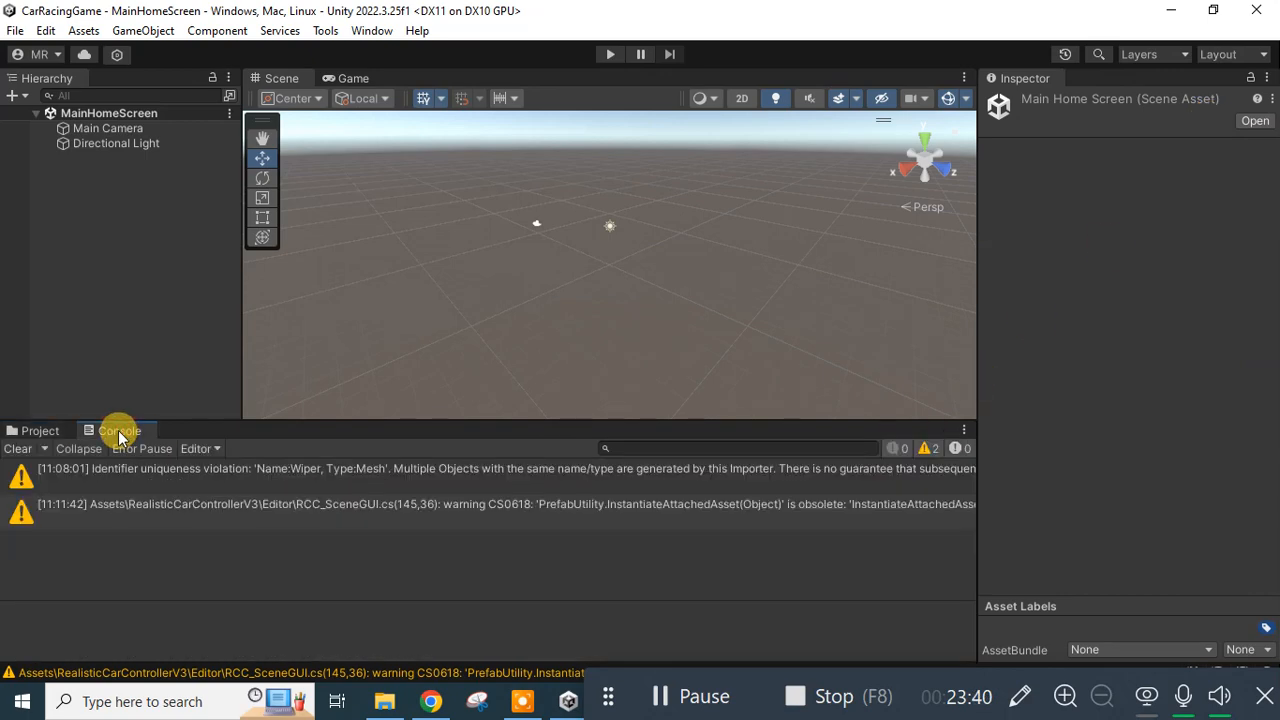
pyautogui.click(18, 450)
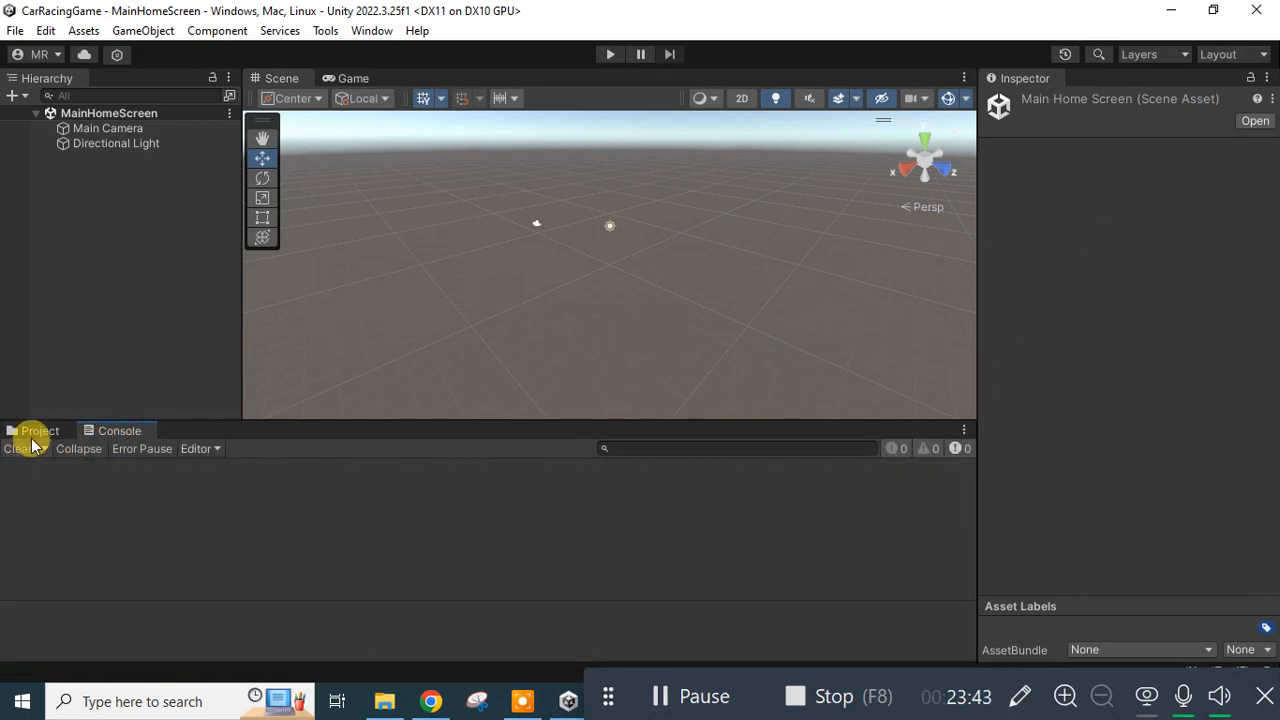
pyautogui.click(34, 432)
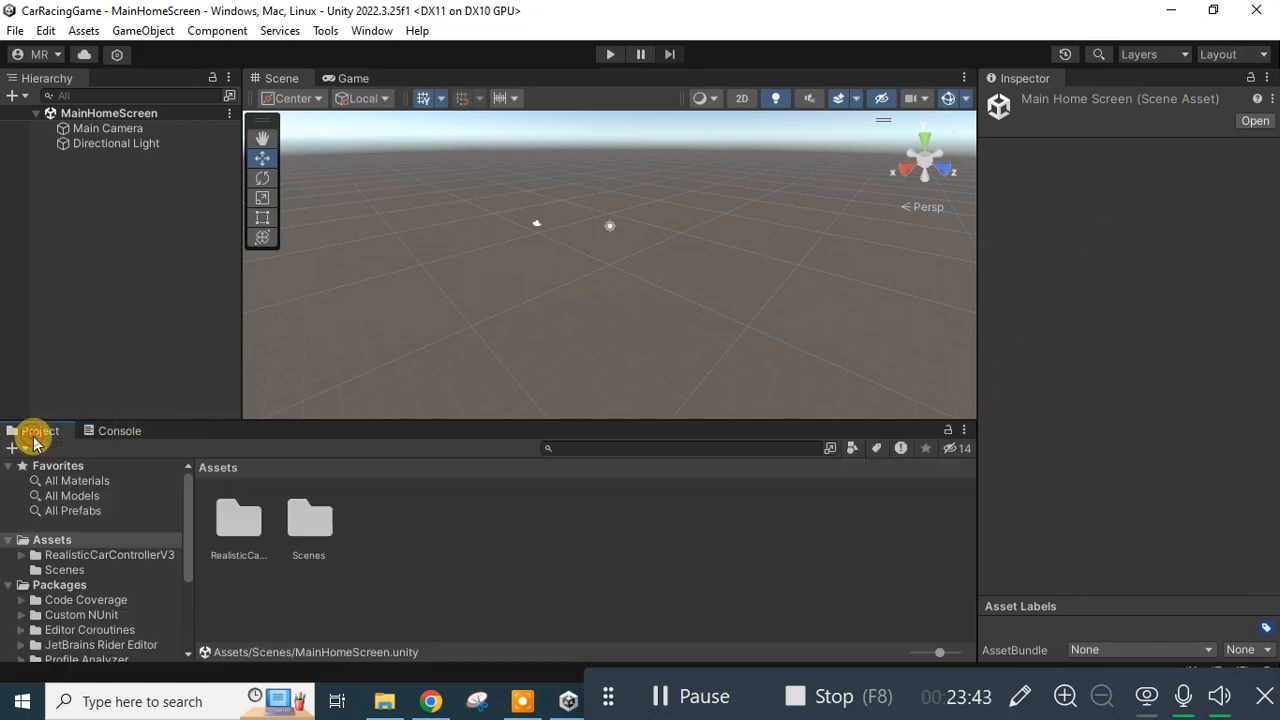
pyautogui.click(229, 552)
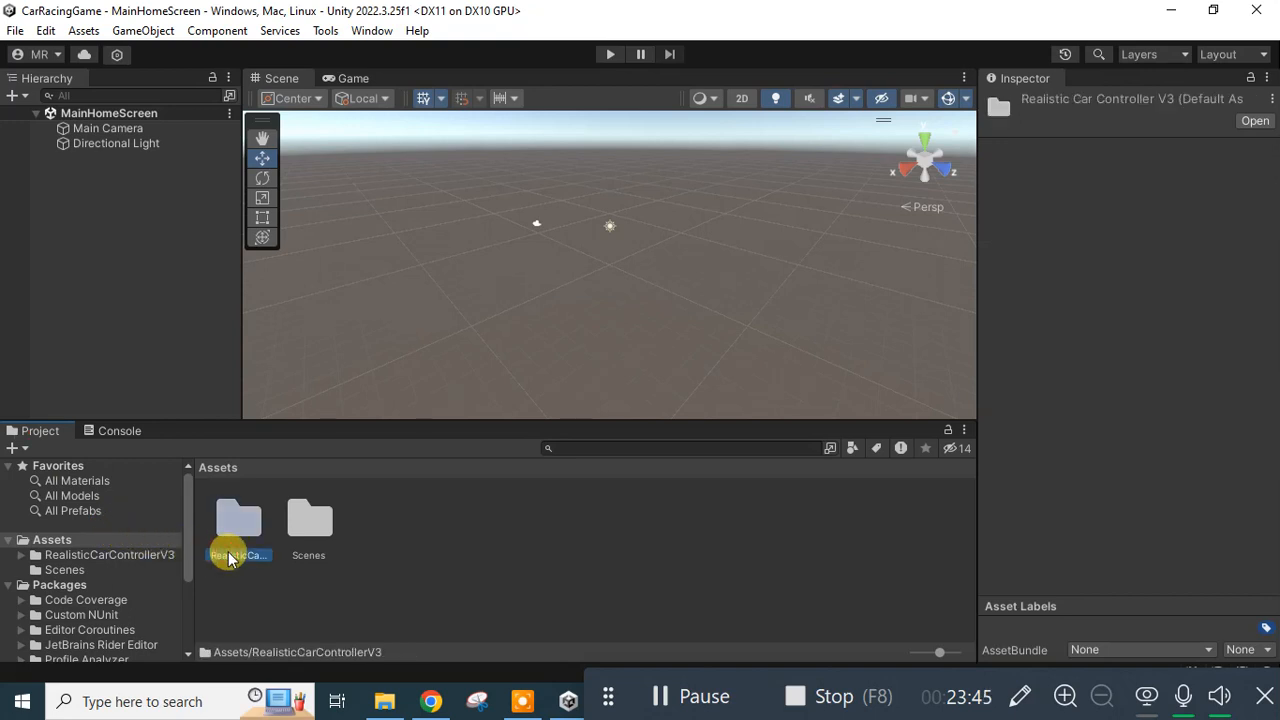
pyautogui.click(271, 605)
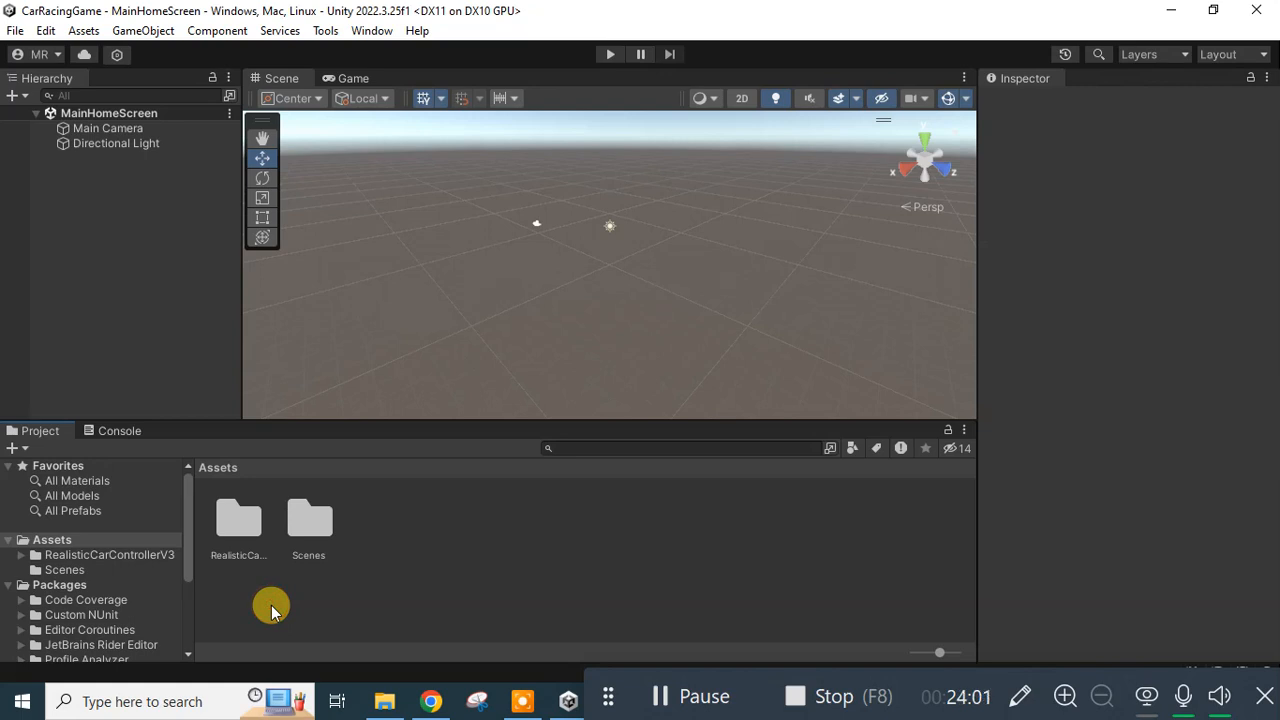